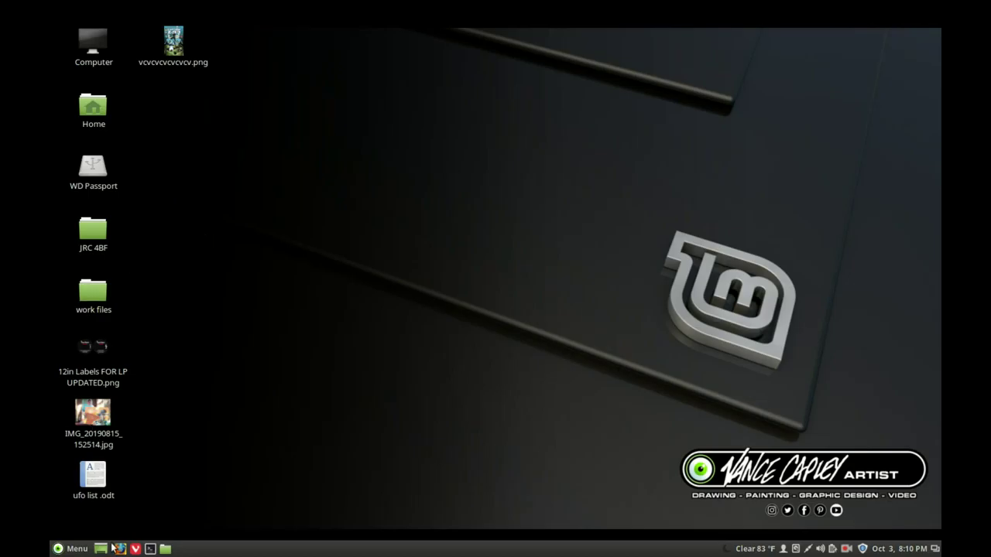
# Step: Launch the GIMP Image Editor from the Graphics applications
pyautogui.click(74, 547)
pyautogui.moveTo(185, 307)
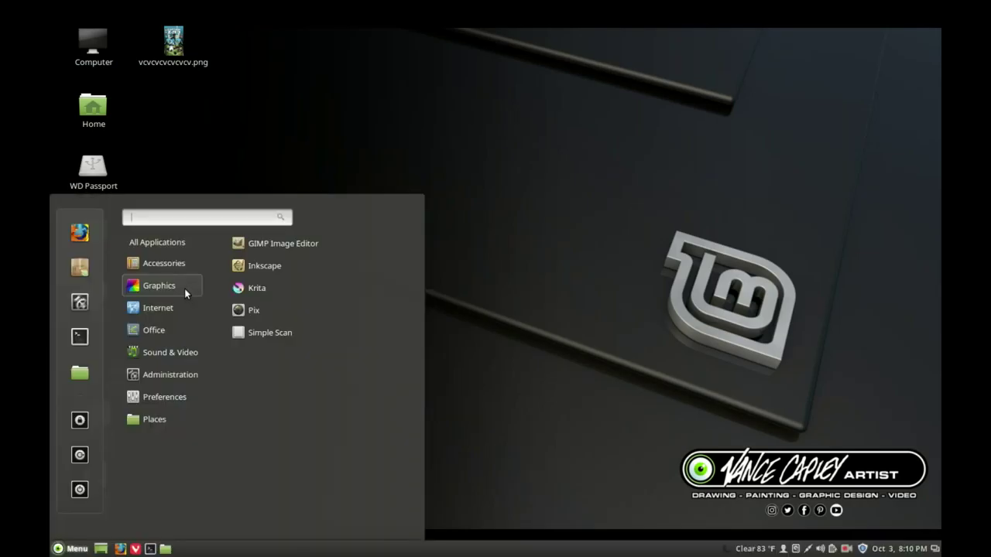
pyautogui.click(263, 264)
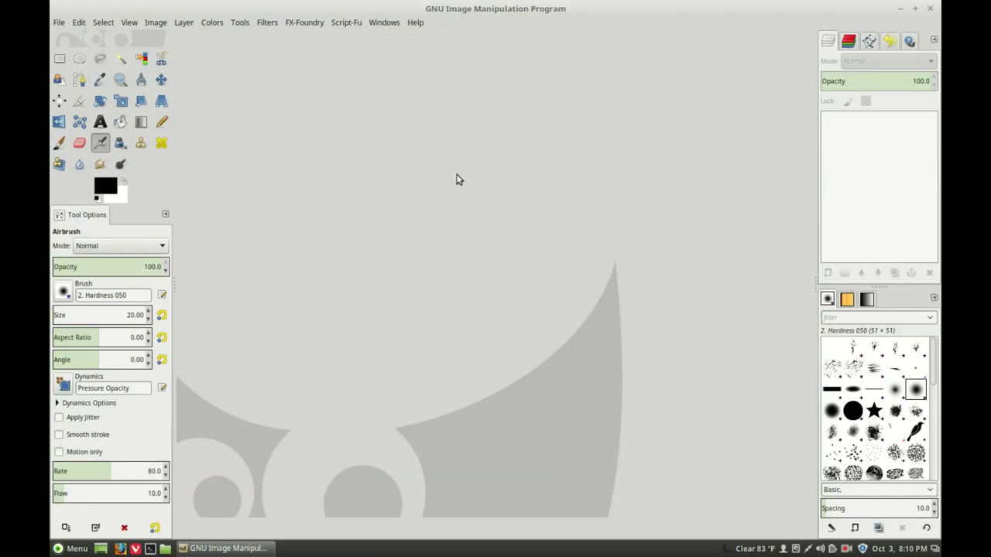
# Step: Create a new landscape image of 1700 × 1100 pixels
pyautogui.click(59, 23)
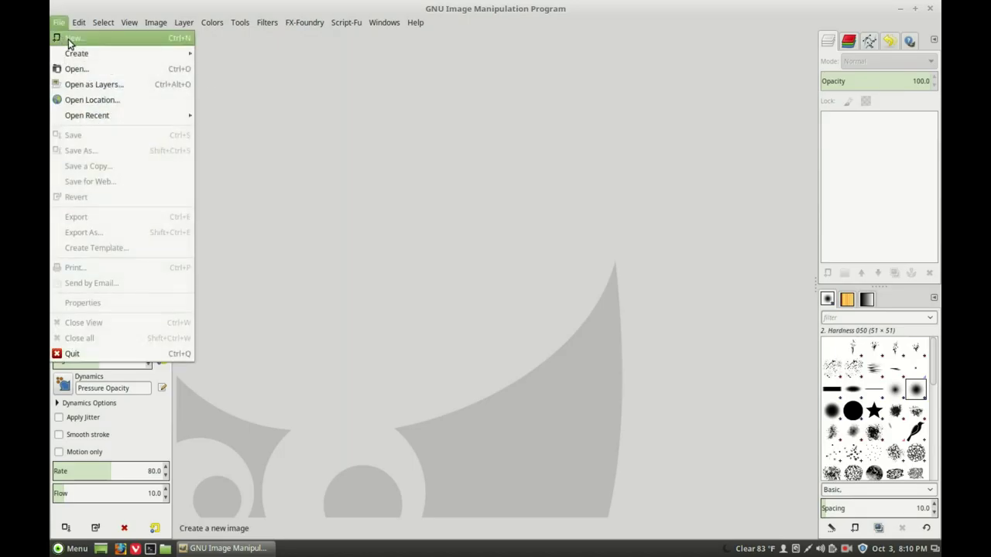
pyautogui.click(68, 39)
pyautogui.click(117, 113)
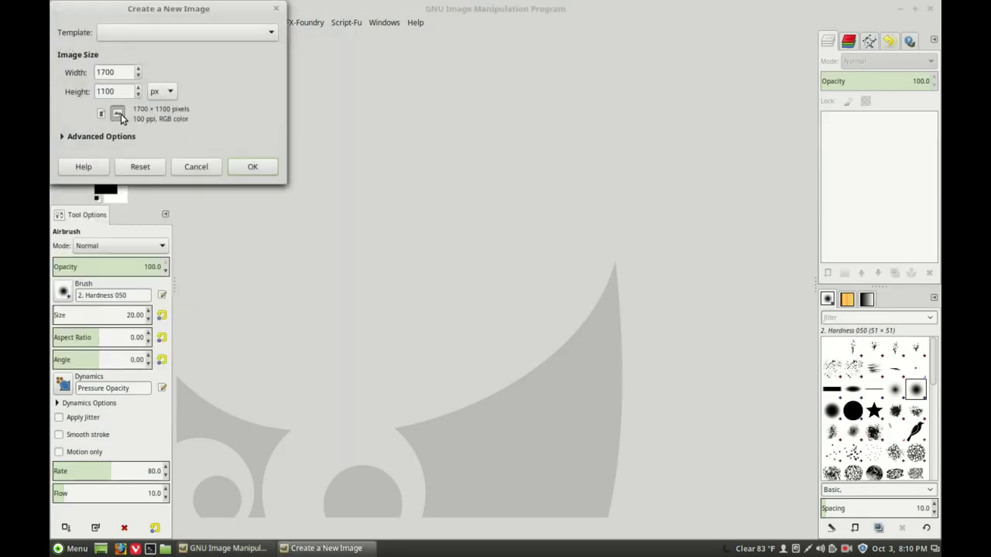
pyautogui.click(248, 168)
# Step: Add a new transparent layer above the background and fill the Background layer with white
pyautogui.click(827, 273)
pyautogui.press('Return')
pyautogui.click(908, 137)
pyautogui.click(122, 180)
pyautogui.click(79, 23)
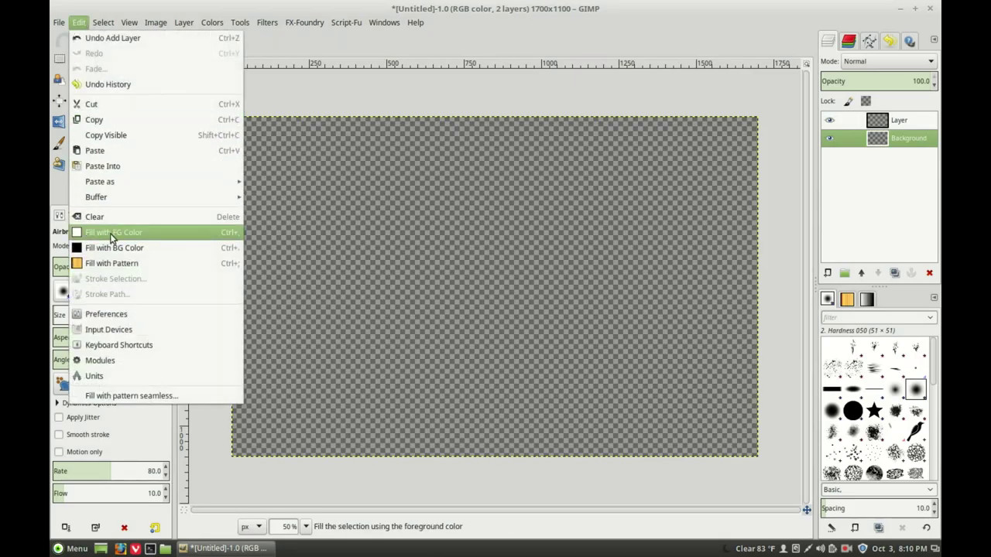
pyautogui.click(110, 233)
# Step: Make the transparent layer active and set up the Ink tool with Smooth stroke enabled and a size of 3.0
pyautogui.click(878, 124)
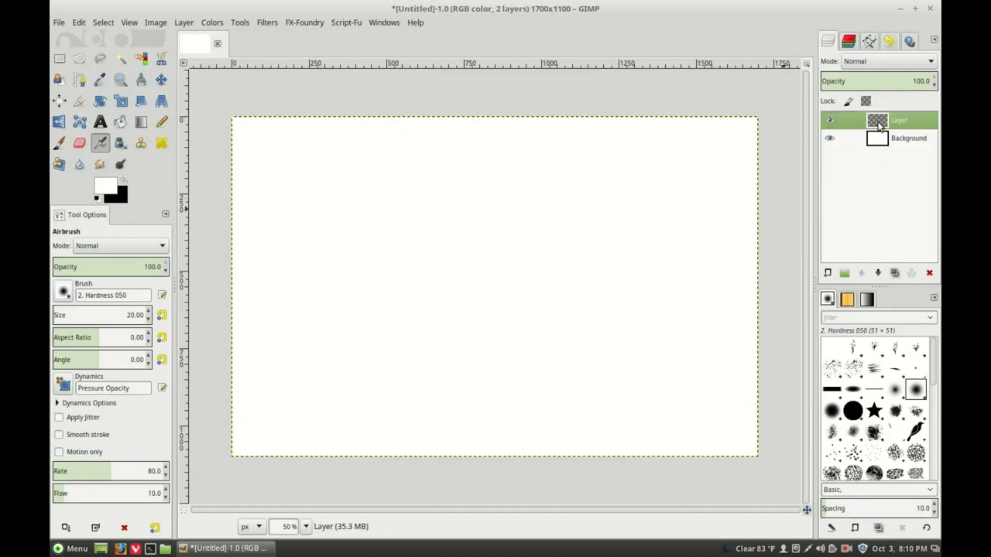
pyautogui.click(120, 142)
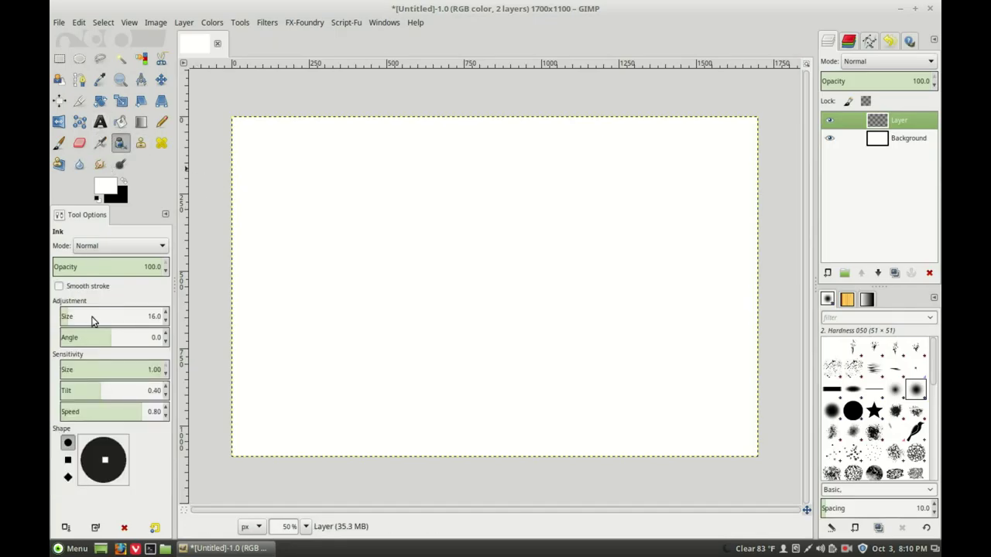
pyautogui.click(58, 287)
pyautogui.click(155, 362)
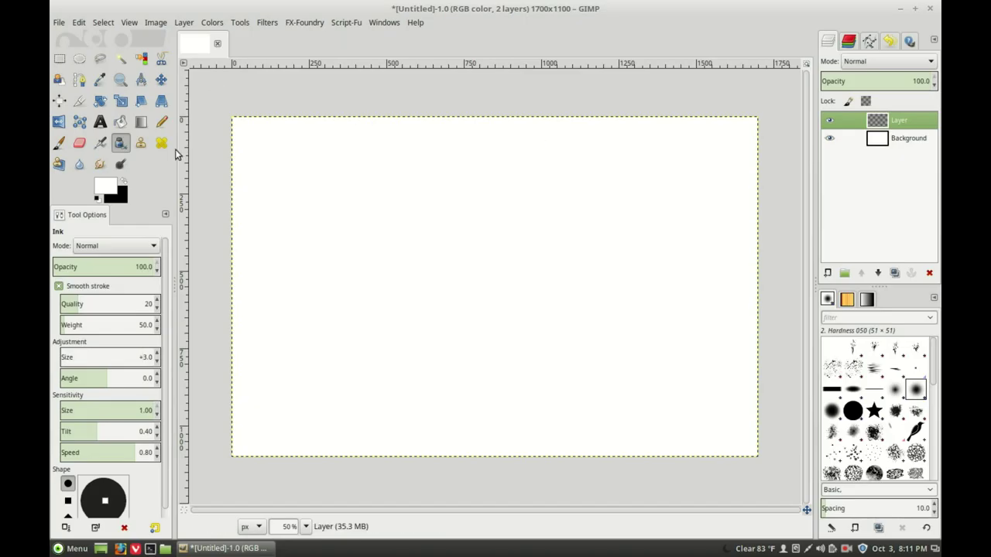
pyautogui.click(161, 80)
pyautogui.scroll(1, 368, 187)
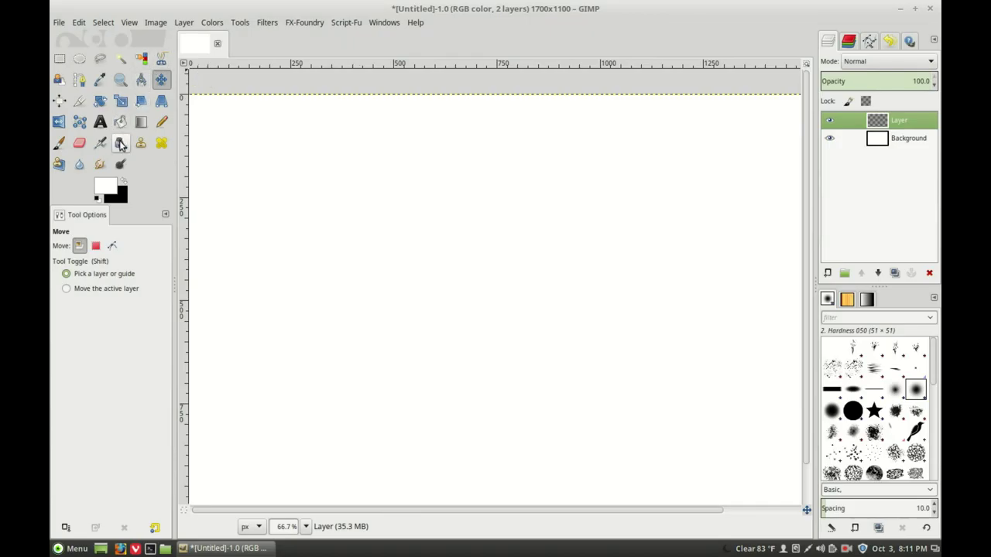
pyautogui.click(120, 144)
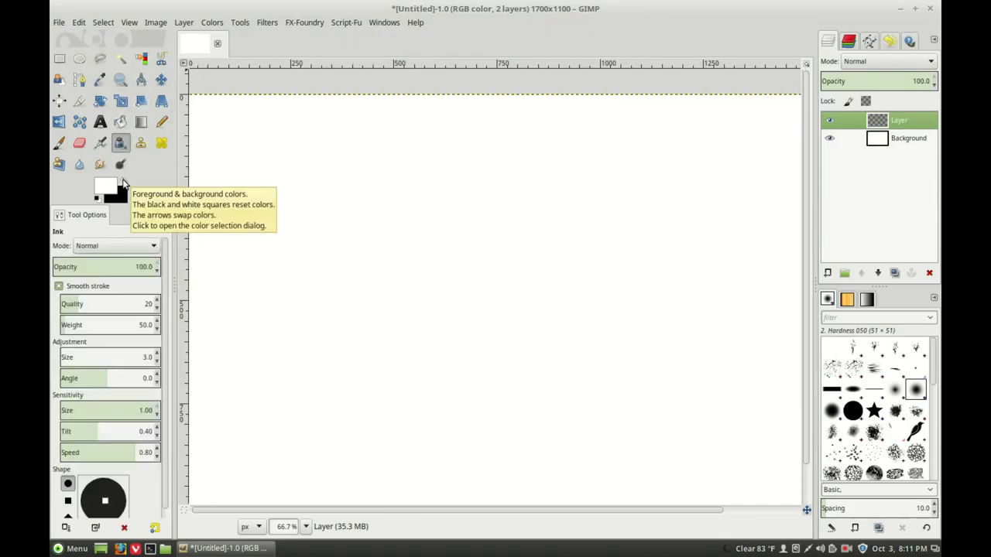
# Step: Add a second transparent layer of 1700 × 1100 pixels on top and make the layer beneath it active
pyautogui.click(826, 273)
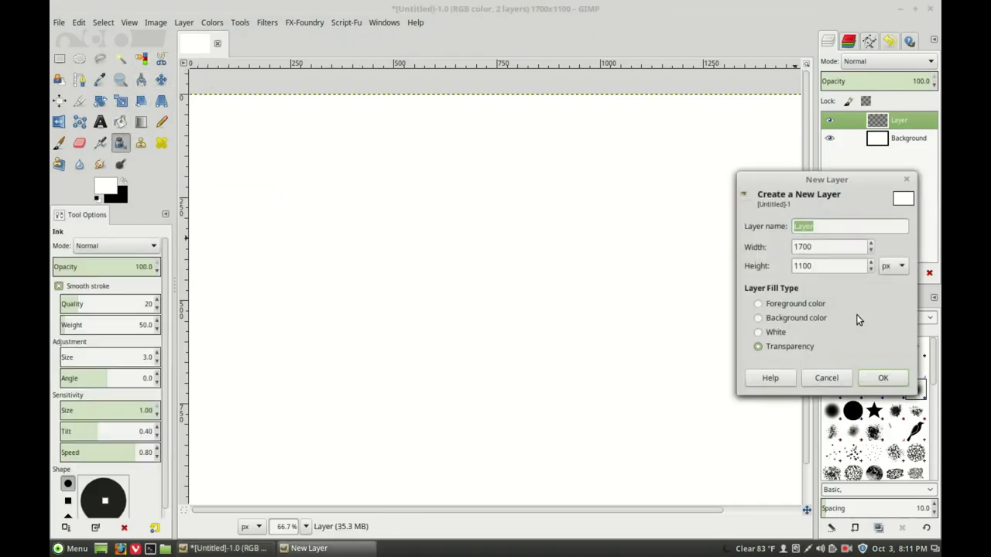
pyautogui.click(883, 379)
pyautogui.click(883, 146)
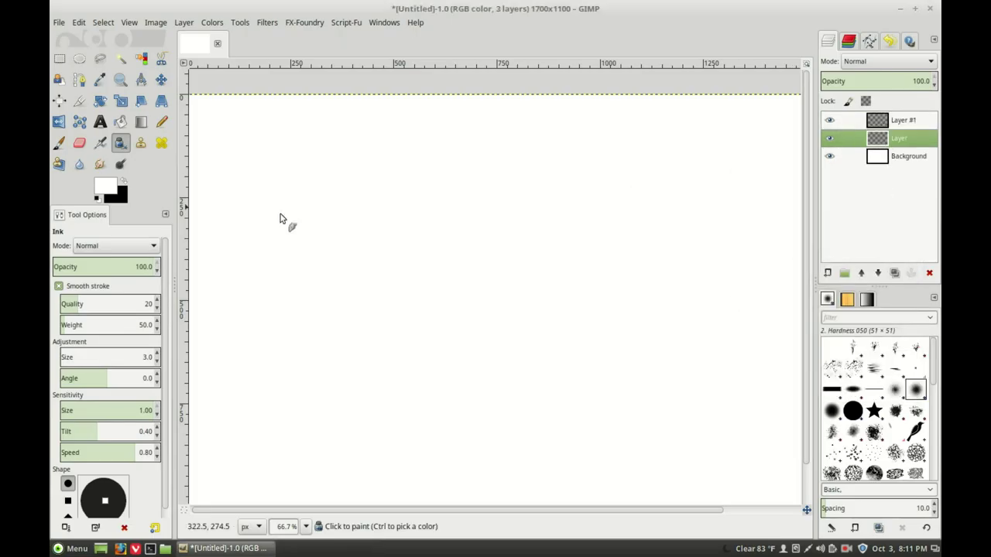
# Step: Set the foreground color to light turquoise 75e2e3 and sketch the skull's two eye sockets and nose cavity
pyautogui.click(106, 192)
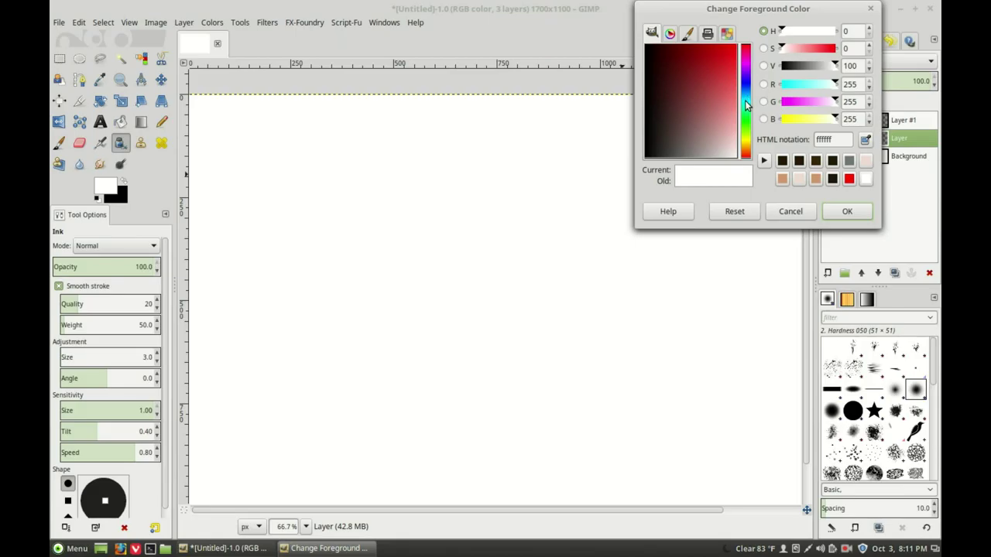
pyautogui.click(745, 104)
pyautogui.click(730, 103)
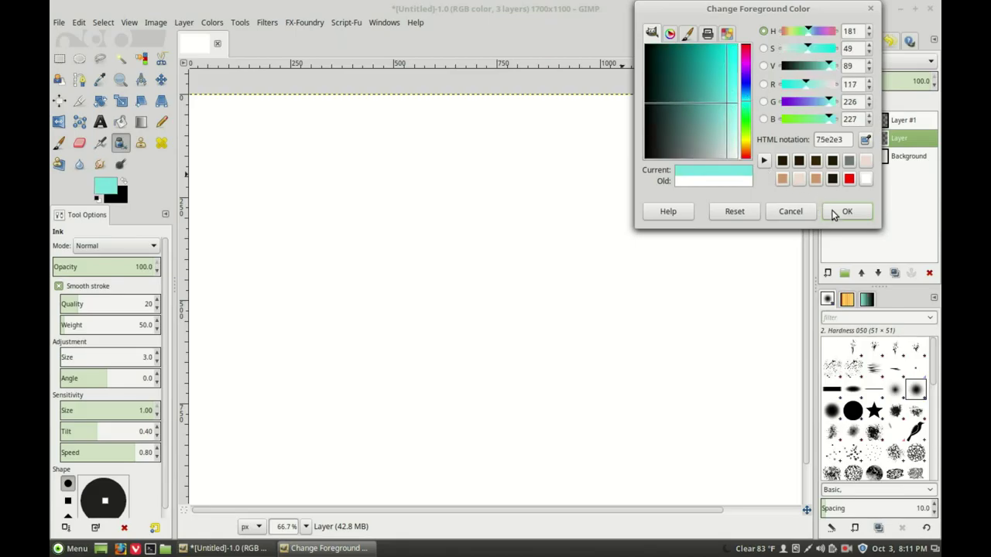
pyautogui.click(844, 211)
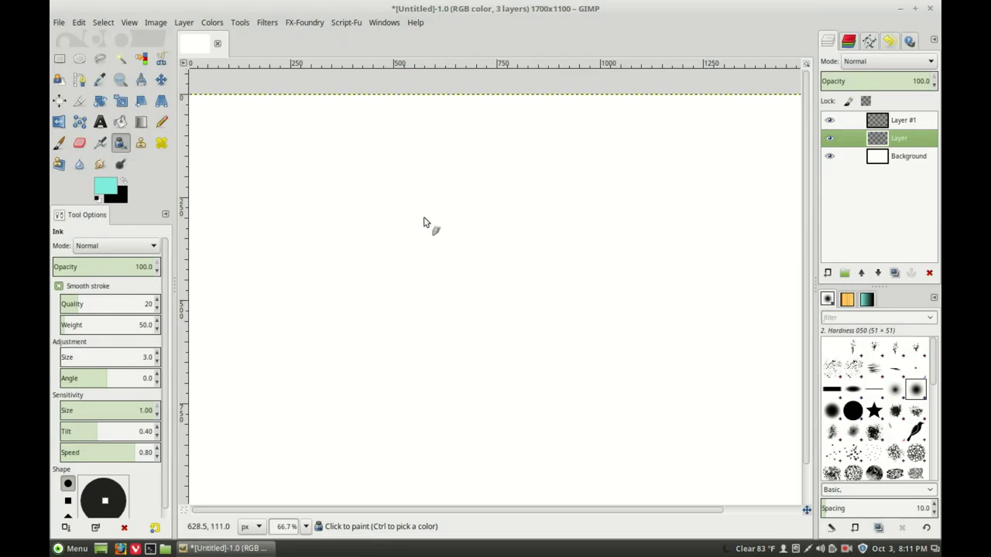
pyautogui.moveTo(370, 242)
pyautogui.mouseDown()
pyautogui.moveTo(381, 212)
pyautogui.moveTo(422, 248)
pyautogui.moveTo(433, 236)
pyautogui.moveTo(411, 272)
pyautogui.moveTo(411, 259)
pyautogui.mouseUp()
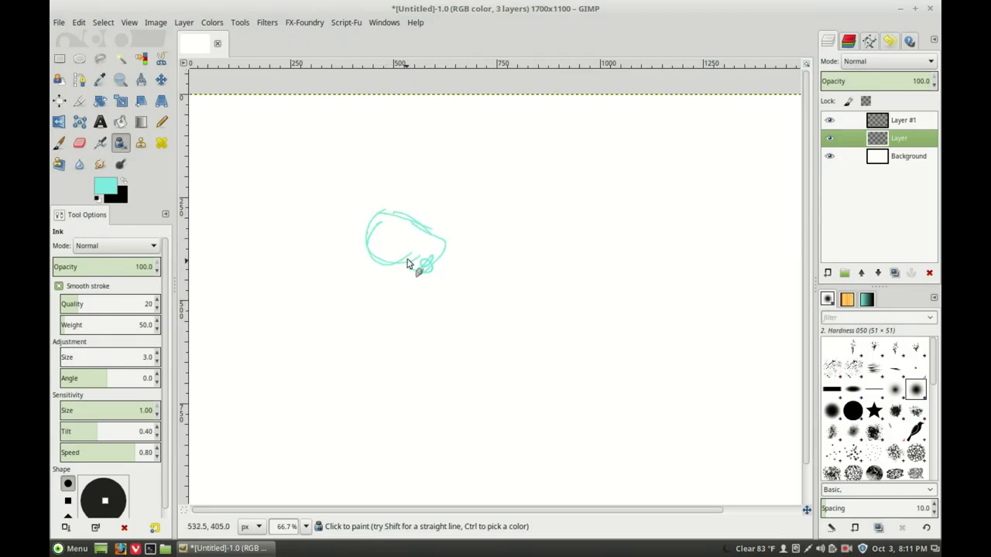
pyautogui.moveTo(524, 223)
pyautogui.mouseDown()
pyautogui.moveTo(481, 242)
pyautogui.moveTo(502, 264)
pyautogui.moveTo(552, 241)
pyautogui.moveTo(486, 238)
pyautogui.moveTo(504, 219)
pyautogui.moveTo(529, 214)
pyautogui.moveTo(550, 236)
pyautogui.moveTo(444, 270)
pyautogui.moveTo(450, 241)
pyautogui.moveTo(467, 240)
pyautogui.moveTo(474, 261)
pyautogui.moveTo(456, 284)
pyautogui.moveTo(455, 271)
pyautogui.moveTo(448, 279)
pyautogui.moveTo(445, 304)
pyautogui.moveTo(440, 298)
pyautogui.moveTo(448, 310)
pyautogui.moveTo(464, 297)
pyautogui.moveTo(458, 279)
pyautogui.moveTo(478, 297)
pyautogui.moveTo(469, 284)
pyautogui.moveTo(462, 279)
pyautogui.moveTo(473, 291)
pyautogui.moveTo(453, 315)
pyautogui.mouseUp()
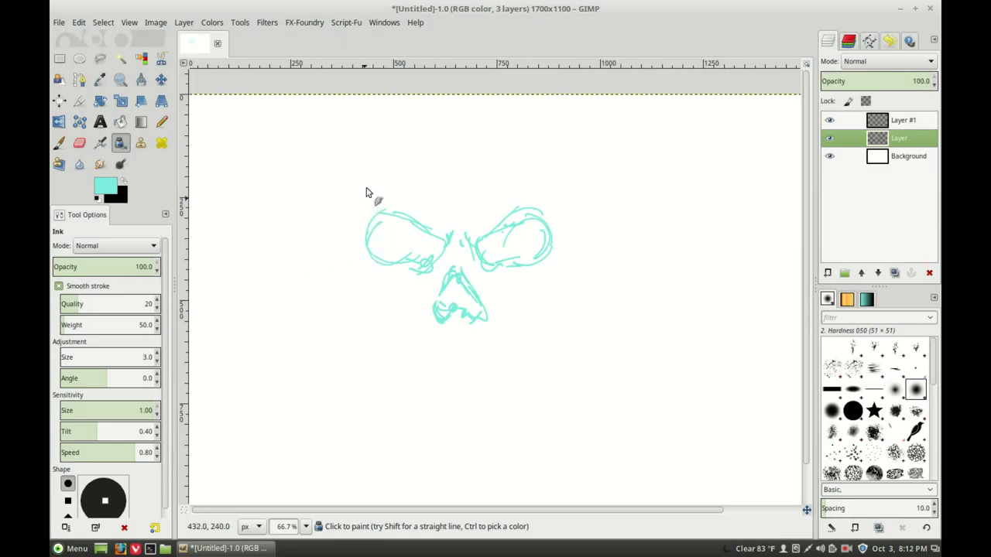
# Step: Sketch the temple and cheekbone contours on both sides of the skull face
pyautogui.click(363, 165)
pyautogui.click(372, 164)
pyautogui.moveTo(378, 189); pyautogui.dragTo(354, 220)
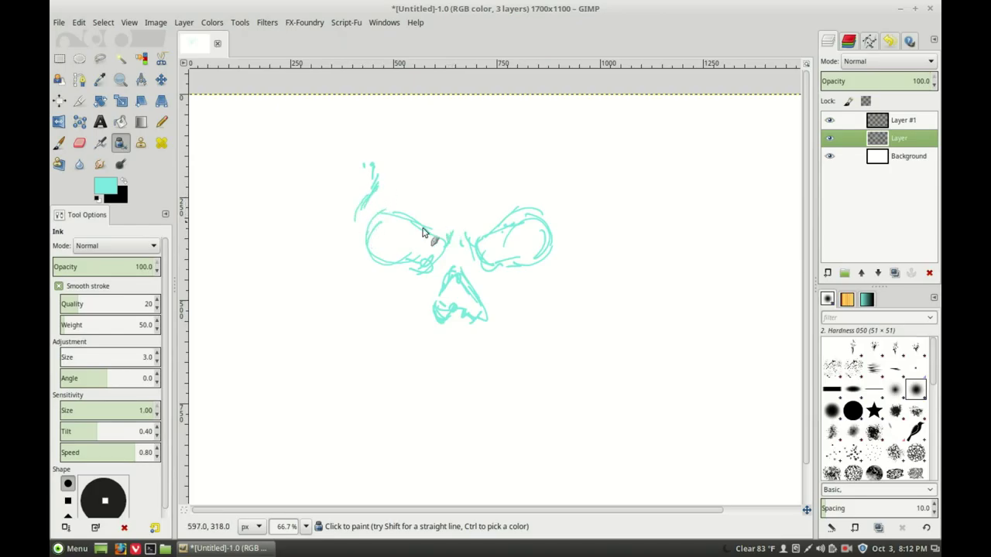
pyautogui.moveTo(347, 246); pyautogui.dragTo(413, 330)
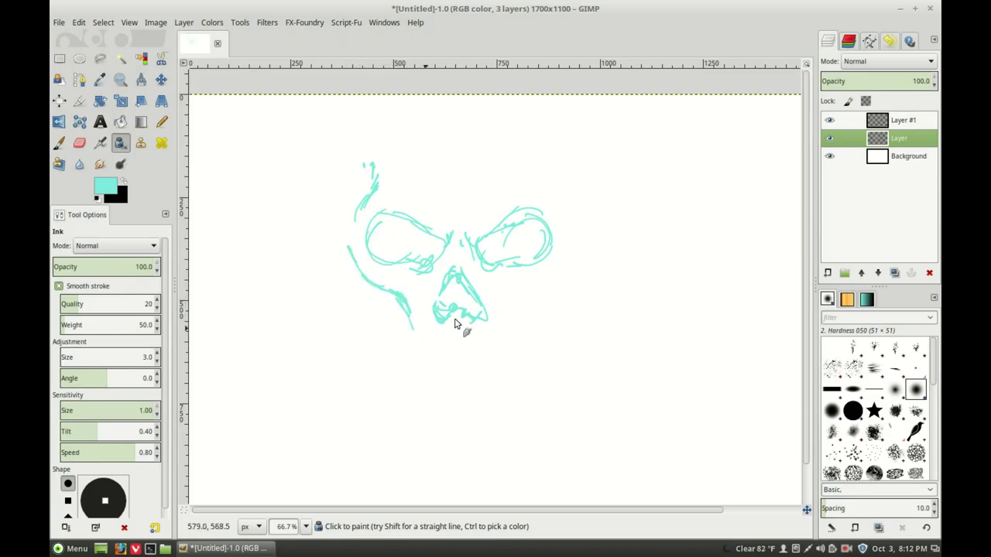
pyautogui.moveTo(514, 328)
pyautogui.mouseDown()
pyautogui.moveTo(517, 305)
pyautogui.moveTo(563, 271)
pyautogui.mouseUp()
pyautogui.click(536, 155)
pyautogui.moveTo(541, 163); pyautogui.dragTo(566, 268)
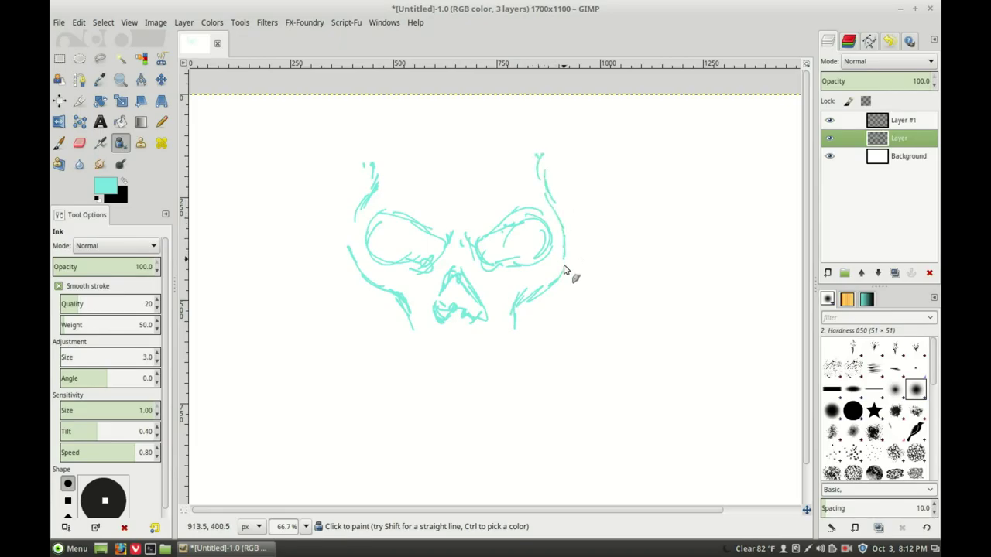
# Step: Sketch the frown between the eyes, the cheek hollows, and the upper jaw with its jagged teeth
pyautogui.moveTo(428, 208)
pyautogui.mouseDown()
pyautogui.moveTo(459, 230)
pyautogui.moveTo(483, 222)
pyautogui.mouseUp()
pyautogui.moveTo(420, 289); pyautogui.dragTo(399, 310)
pyautogui.moveTo(533, 311)
pyautogui.mouseDown()
pyautogui.moveTo(524, 283)
pyautogui.moveTo(512, 316)
pyautogui.mouseUp()
pyautogui.moveTo(379, 305); pyautogui.dragTo(415, 357)
pyautogui.moveTo(532, 310); pyautogui.dragTo(527, 348)
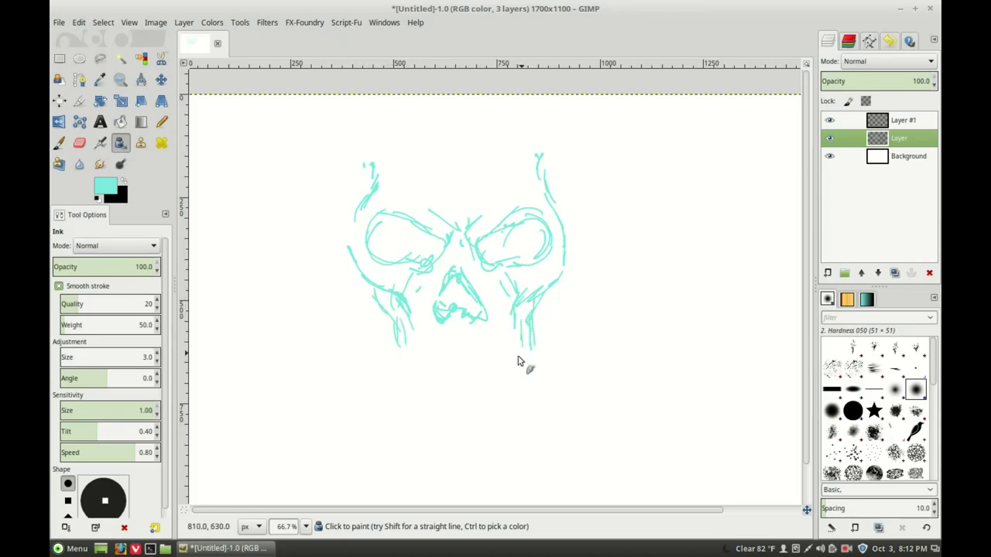
pyautogui.moveTo(460, 332); pyautogui.dragTo(460, 369)
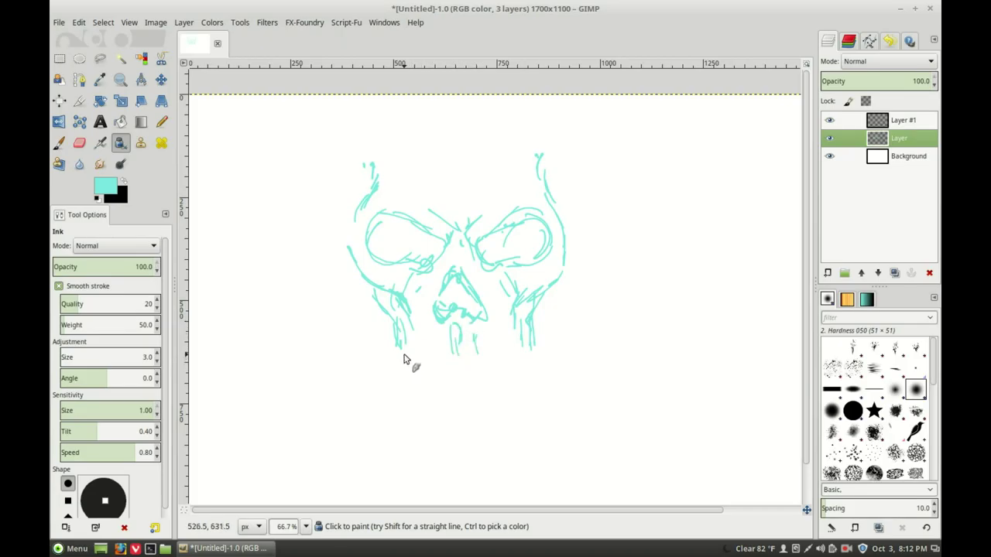
pyautogui.moveTo(412, 355)
pyautogui.mouseDown()
pyautogui.moveTo(439, 358)
pyautogui.moveTo(428, 358)
pyautogui.moveTo(429, 333)
pyautogui.moveTo(446, 363)
pyautogui.moveTo(484, 357)
pyautogui.moveTo(494, 336)
pyautogui.moveTo(502, 360)
pyautogui.moveTo(530, 347)
pyautogui.moveTo(509, 356)
pyautogui.moveTo(521, 353)
pyautogui.moveTo(467, 350)
pyautogui.moveTo(393, 320)
pyautogui.moveTo(393, 354)
pyautogui.mouseUp()
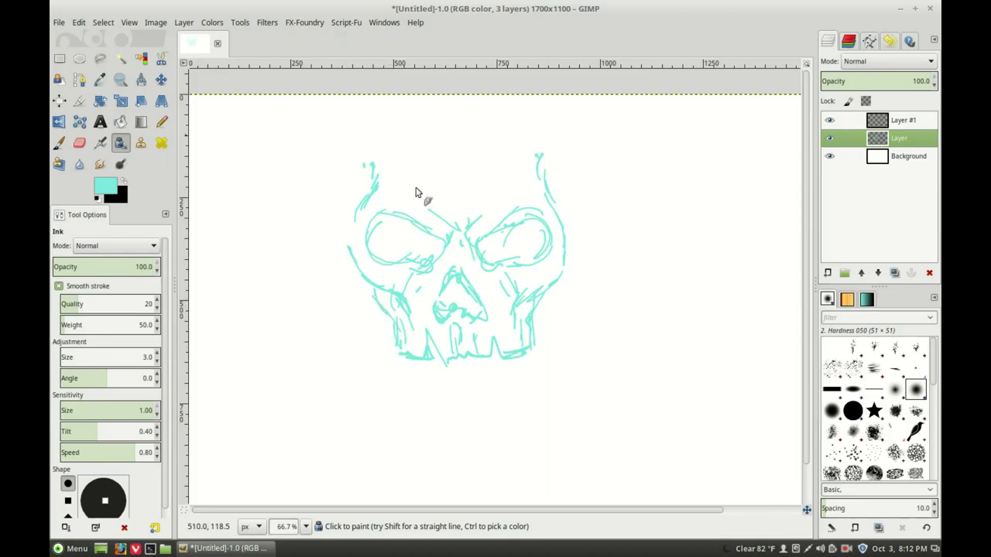
# Step: Sketch the brow lines and a large rounded pumpkin outline around the skull face
pyautogui.moveTo(437, 209)
pyautogui.mouseDown()
pyautogui.moveTo(400, 206)
pyautogui.moveTo(462, 212)
pyautogui.moveTo(502, 194)
pyautogui.moveTo(462, 176)
pyautogui.mouseUp()
pyautogui.moveTo(404, 122)
pyautogui.mouseDown()
pyautogui.moveTo(333, 116)
pyautogui.moveTo(339, 160)
pyautogui.moveTo(271, 299)
pyautogui.mouseUp()
pyautogui.moveTo(291, 171); pyautogui.dragTo(320, 364)
pyautogui.moveTo(284, 203); pyautogui.dragTo(321, 402)
pyautogui.moveTo(232, 291)
pyautogui.mouseDown()
pyautogui.moveTo(378, 403)
pyautogui.moveTo(433, 404)
pyautogui.mouseUp()
pyautogui.moveTo(368, 418)
pyautogui.mouseDown()
pyautogui.moveTo(397, 411)
pyautogui.moveTo(444, 439)
pyautogui.moveTo(472, 436)
pyautogui.moveTo(473, 424)
pyautogui.moveTo(537, 420)
pyautogui.mouseUp()
pyautogui.moveTo(396, 123); pyautogui.dragTo(464, 142)
pyautogui.moveTo(418, 130); pyautogui.dragTo(599, 124)
pyautogui.moveTo(532, 130)
pyautogui.mouseDown()
pyautogui.moveTo(599, 159)
pyautogui.moveTo(667, 267)
pyautogui.mouseUp()
pyautogui.moveTo(628, 164)
pyautogui.mouseDown()
pyautogui.moveTo(656, 295)
pyautogui.moveTo(544, 405)
pyautogui.moveTo(624, 404)
pyautogui.moveTo(654, 358)
pyautogui.mouseUp()
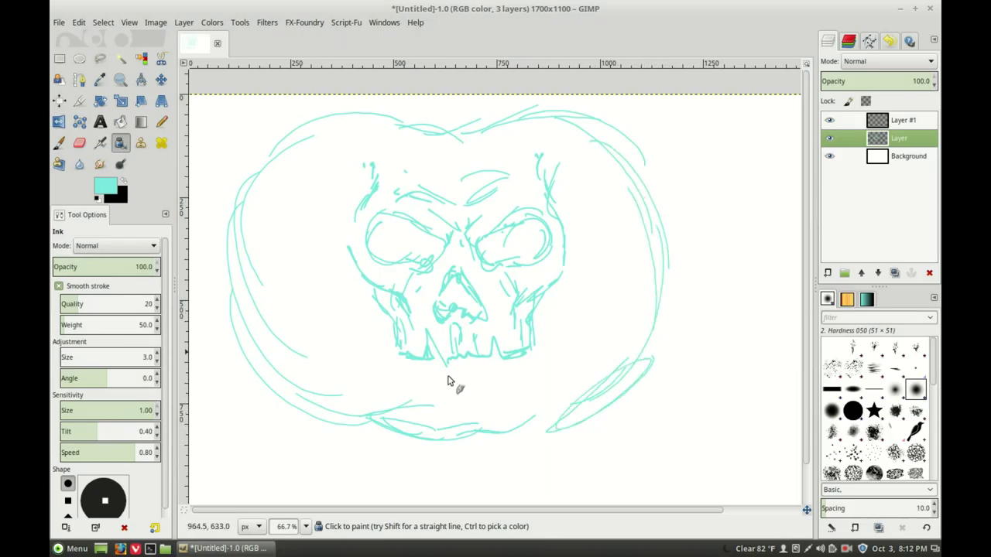
# Step: Sketch the open lower jaw beneath the upper teeth, joining it to the cheekbones on both sides
pyautogui.moveTo(396, 353); pyautogui.dragTo(422, 389)
pyautogui.moveTo(365, 309); pyautogui.dragTo(379, 331)
pyautogui.moveTo(342, 265); pyautogui.dragTo(387, 378)
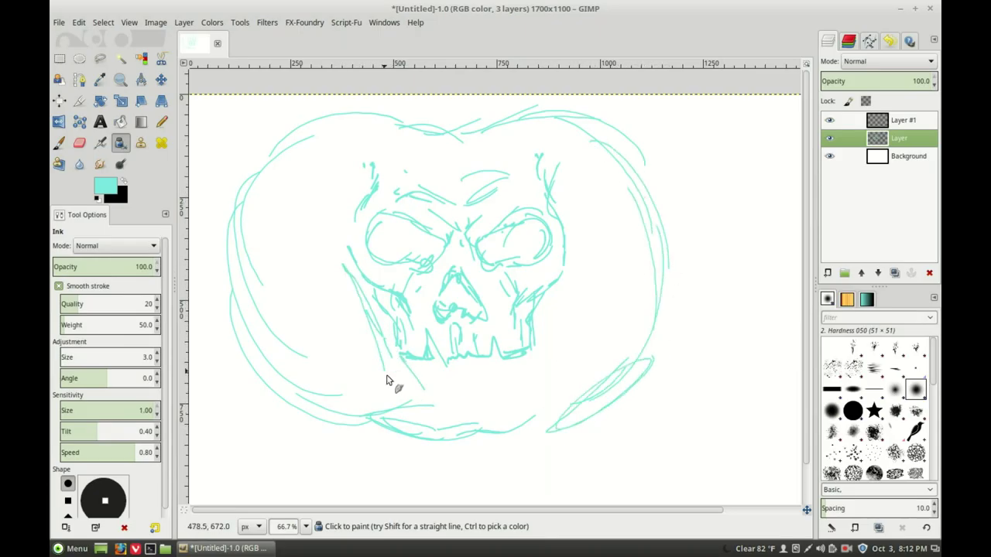
pyautogui.moveTo(415, 410)
pyautogui.mouseDown()
pyautogui.moveTo(515, 405)
pyautogui.moveTo(570, 302)
pyautogui.moveTo(580, 235)
pyautogui.mouseUp()
# Step: Sketch the pumpkin's curved ribs, the stem on top, and loose ground lines underneath
pyautogui.moveTo(337, 241); pyautogui.dragTo(345, 248)
pyautogui.moveTo(326, 122); pyautogui.dragTo(322, 333)
pyautogui.moveTo(342, 247)
pyautogui.mouseDown()
pyautogui.moveTo(382, 346)
pyautogui.moveTo(338, 380)
pyautogui.moveTo(318, 217)
pyautogui.moveTo(391, 137)
pyautogui.moveTo(425, 243)
pyautogui.moveTo(462, 161)
pyautogui.moveTo(500, 147)
pyautogui.moveTo(617, 256)
pyautogui.moveTo(583, 123)
pyautogui.moveTo(593, 128)
pyautogui.moveTo(590, 394)
pyautogui.moveTo(654, 389)
pyautogui.moveTo(589, 376)
pyautogui.moveTo(503, 449)
pyautogui.moveTo(433, 472)
pyautogui.moveTo(467, 456)
pyautogui.moveTo(548, 361)
pyautogui.mouseUp()
pyautogui.moveTo(444, 148)
pyautogui.mouseDown()
pyautogui.moveTo(434, 111)
pyautogui.moveTo(446, 111)
pyautogui.mouseUp()
pyautogui.moveTo(285, 440)
pyautogui.mouseDown()
pyautogui.moveTo(243, 486)
pyautogui.moveTo(612, 479)
pyautogui.moveTo(596, 458)
pyautogui.moveTo(611, 439)
pyautogui.moveTo(695, 467)
pyautogui.moveTo(554, 481)
pyautogui.moveTo(381, 462)
pyautogui.mouseUp()
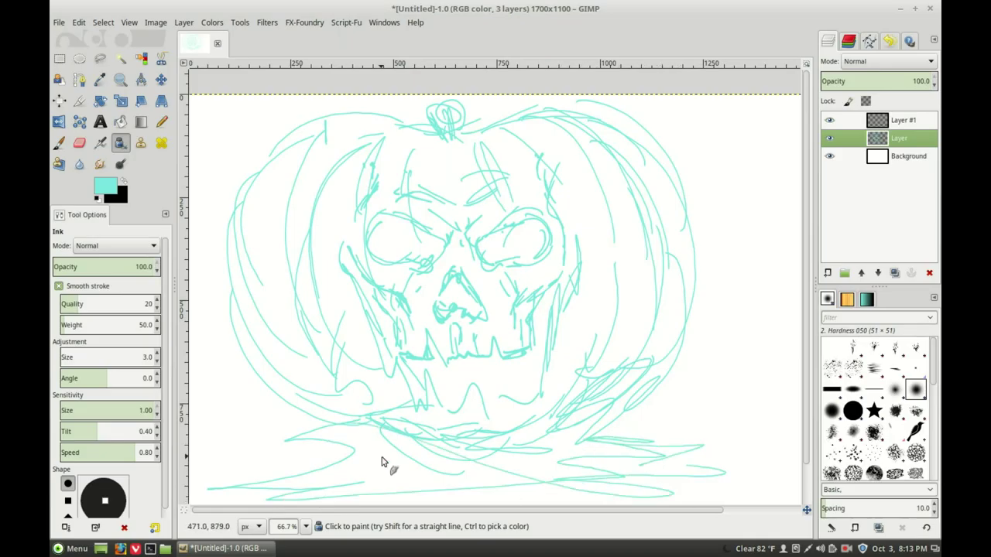
# Step: On the top layer, ink the left eye socket, nose bridge line and left temple in black over the sketch
pyautogui.click(877, 125)
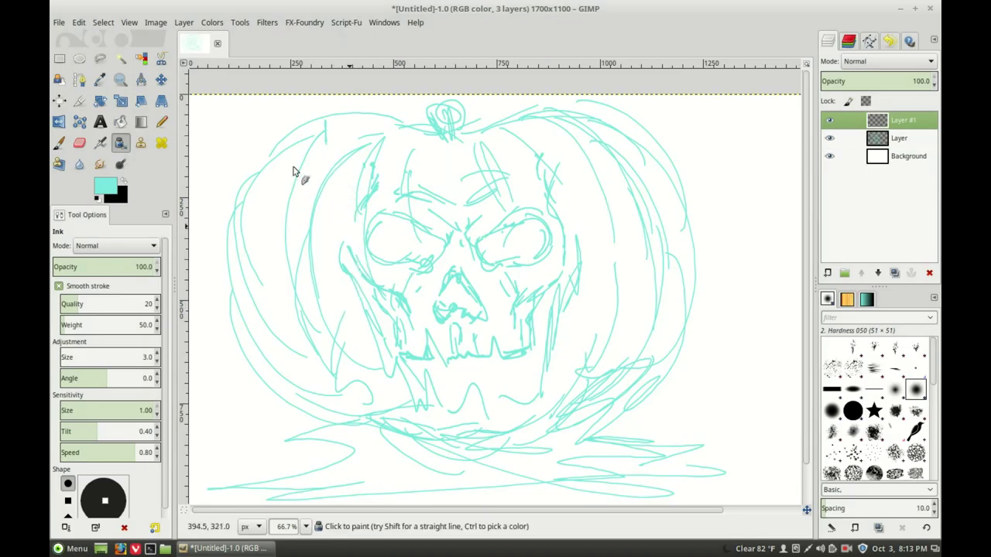
pyautogui.click(123, 182)
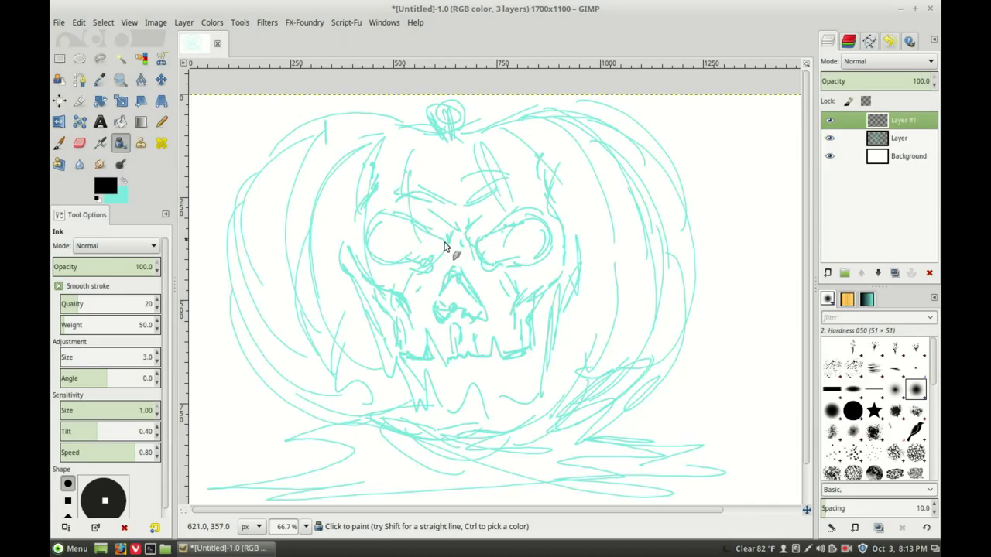
pyautogui.moveTo(448, 243)
pyautogui.mouseDown()
pyautogui.moveTo(395, 215)
pyautogui.moveTo(365, 224)
pyautogui.moveTo(361, 244)
pyautogui.moveTo(381, 264)
pyautogui.moveTo(439, 258)
pyautogui.moveTo(407, 258)
pyautogui.moveTo(428, 272)
pyautogui.mouseUp()
pyautogui.moveTo(447, 242)
pyautogui.mouseDown()
pyautogui.moveTo(420, 280)
pyautogui.moveTo(433, 281)
pyautogui.moveTo(460, 222)
pyautogui.mouseUp()
pyautogui.moveTo(379, 177)
pyautogui.mouseDown()
pyautogui.moveTo(344, 246)
pyautogui.moveTo(350, 229)
pyautogui.moveTo(362, 268)
pyautogui.mouseUp()
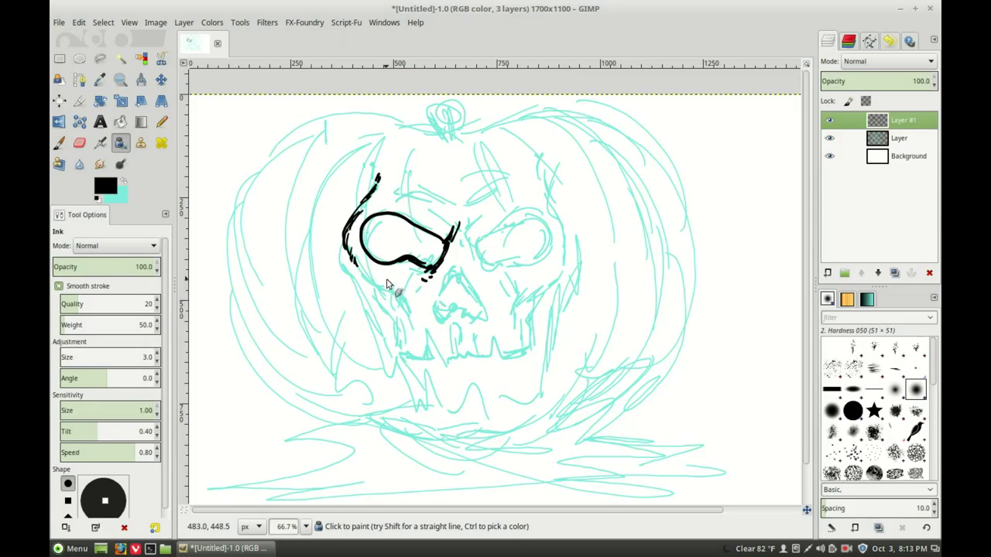
# Step: Ink the cheekbones, upper teeth, outer mouth outline and nose cavity in black
pyautogui.moveTo(361, 269); pyautogui.dragTo(408, 312)
pyautogui.moveTo(350, 259)
pyautogui.mouseDown()
pyautogui.moveTo(374, 325)
pyautogui.moveTo(387, 387)
pyautogui.moveTo(424, 409)
pyautogui.moveTo(487, 417)
pyautogui.moveTo(497, 405)
pyautogui.moveTo(535, 403)
pyautogui.moveTo(537, 381)
pyautogui.moveTo(548, 387)
pyautogui.moveTo(561, 310)
pyautogui.moveTo(581, 278)
pyautogui.moveTo(578, 238)
pyautogui.mouseUp()
pyautogui.moveTo(382, 291)
pyautogui.mouseDown()
pyautogui.moveTo(411, 366)
pyautogui.moveTo(430, 358)
pyautogui.moveTo(428, 336)
pyautogui.moveTo(481, 361)
pyautogui.moveTo(494, 336)
pyautogui.moveTo(509, 369)
pyautogui.moveTo(499, 359)
pyautogui.moveTo(514, 359)
pyautogui.moveTo(506, 364)
pyautogui.moveTo(527, 339)
pyautogui.moveTo(535, 348)
pyautogui.moveTo(530, 355)
pyautogui.moveTo(535, 324)
pyautogui.moveTo(574, 270)
pyautogui.moveTo(577, 238)
pyautogui.mouseUp()
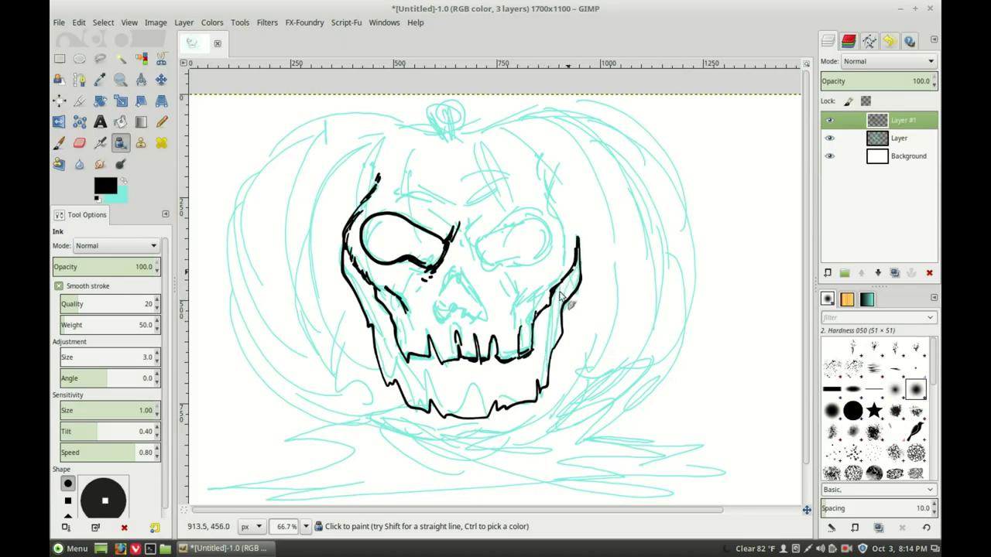
pyautogui.moveTo(453, 275)
pyautogui.mouseDown()
pyautogui.moveTo(440, 302)
pyautogui.moveTo(456, 310)
pyautogui.moveTo(442, 323)
pyautogui.moveTo(448, 312)
pyautogui.moveTo(446, 322)
pyautogui.moveTo(462, 311)
pyautogui.moveTo(481, 324)
pyautogui.moveTo(488, 315)
pyautogui.moveTo(462, 274)
pyautogui.moveTo(486, 308)
pyautogui.moveTo(483, 320)
pyautogui.mouseUp()
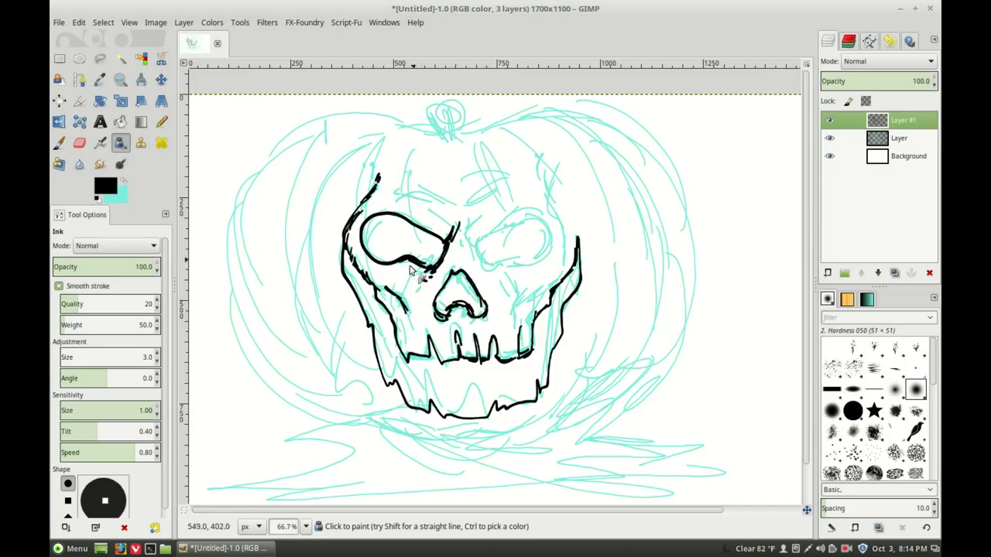
# Step: Add black shading strokes to the left cheek, the upper teeth and the area around the nose
pyautogui.moveTo(391, 301); pyautogui.dragTo(413, 329)
pyautogui.moveTo(429, 356); pyautogui.dragTo(427, 304)
pyautogui.moveTo(455, 354)
pyautogui.mouseDown()
pyautogui.moveTo(467, 337)
pyautogui.moveTo(463, 319)
pyautogui.mouseUp()
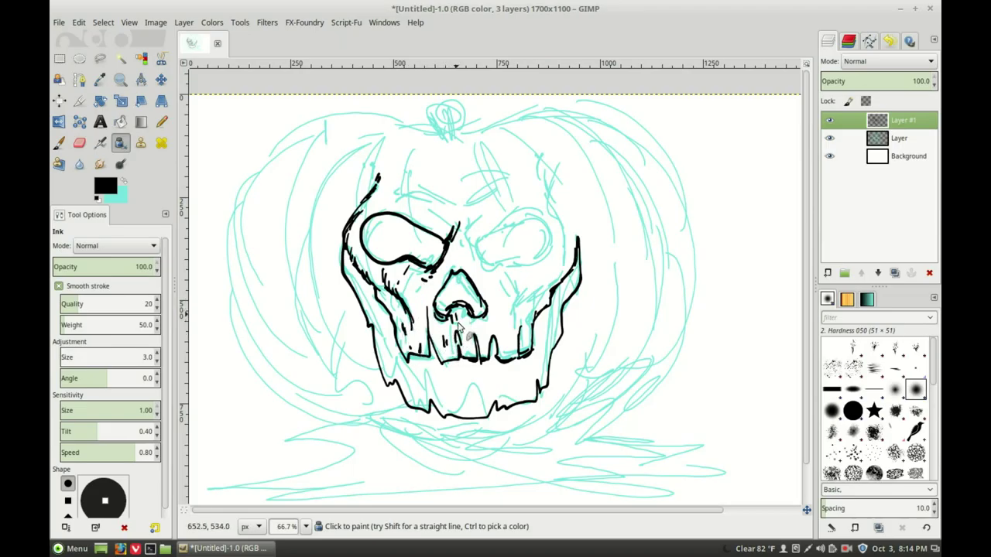
pyautogui.moveTo(447, 272); pyautogui.dragTo(438, 291)
# Step: Ink the frown lines and right eye socket, and thicken the shadows along the lower edges of both sockets
pyautogui.moveTo(382, 246); pyautogui.dragTo(370, 208)
pyautogui.moveTo(455, 215)
pyautogui.mouseDown()
pyautogui.moveTo(473, 249)
pyautogui.moveTo(523, 215)
pyautogui.moveTo(550, 246)
pyautogui.mouseUp()
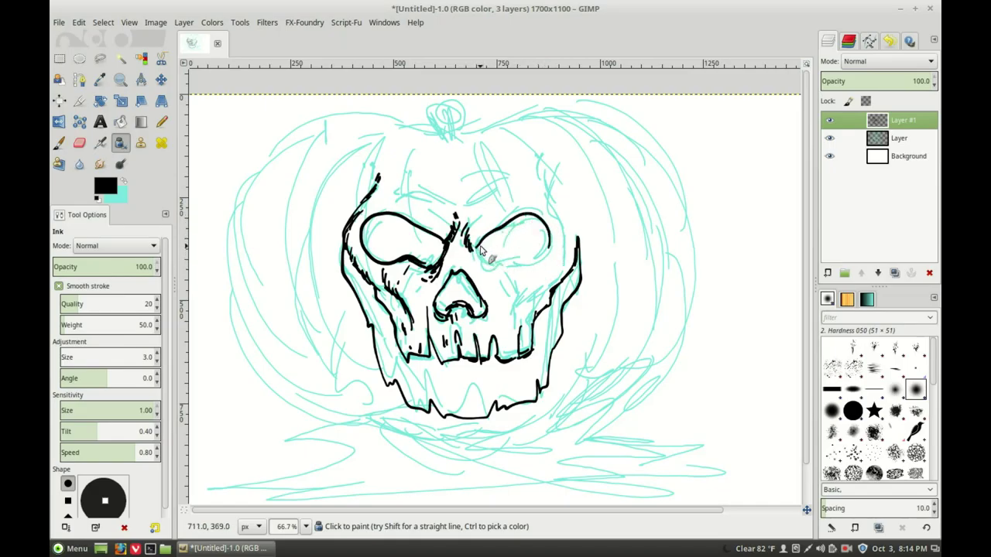
pyautogui.moveTo(480, 251)
pyautogui.mouseDown()
pyautogui.moveTo(507, 287)
pyautogui.moveTo(492, 272)
pyautogui.moveTo(528, 270)
pyautogui.moveTo(545, 254)
pyautogui.mouseUp()
pyautogui.moveTo(488, 283); pyautogui.dragTo(475, 270)
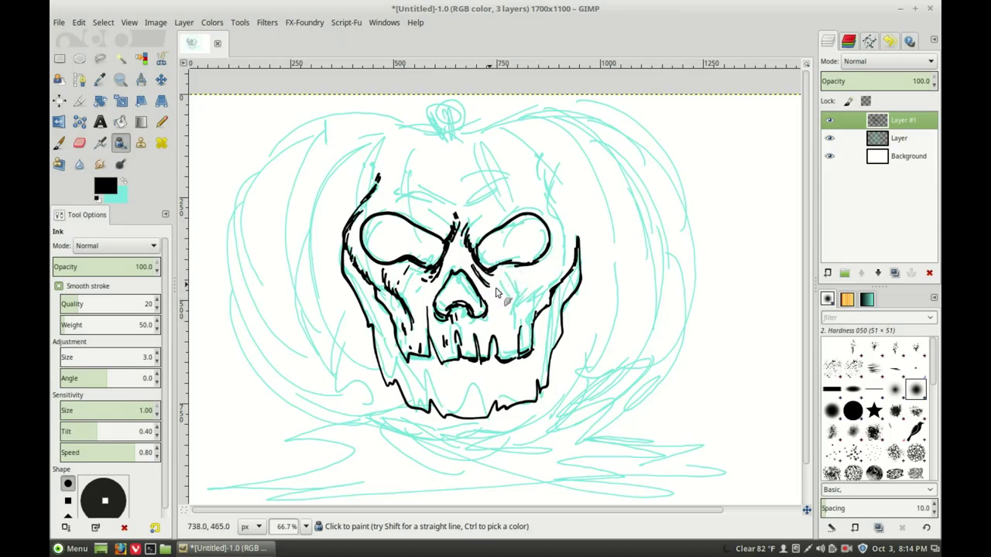
pyautogui.moveTo(492, 274); pyautogui.dragTo(512, 265)
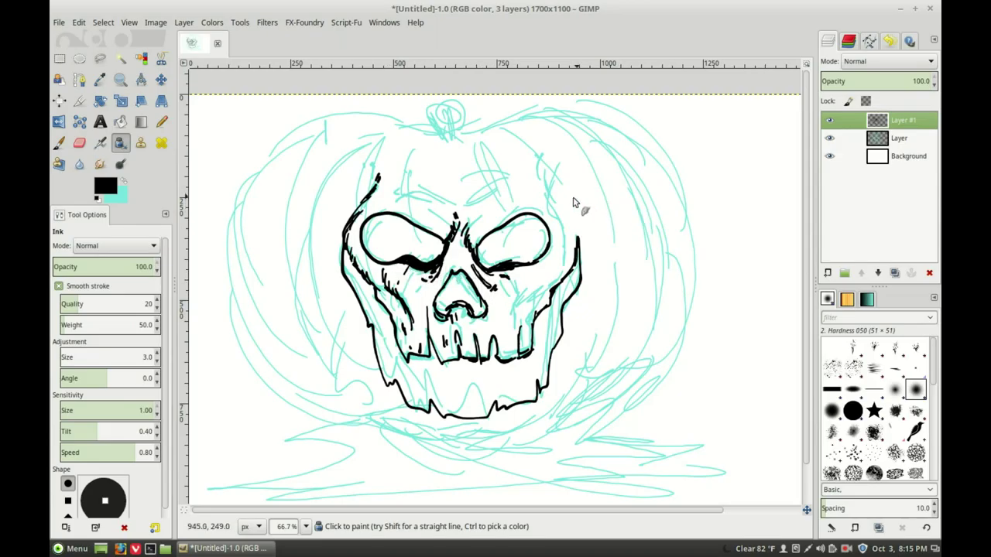
# Step: Ink the right temple in black and add shading strokes to the right cheek and the rightmost upper teeth
pyautogui.moveTo(547, 203)
pyautogui.mouseDown()
pyautogui.moveTo(541, 184)
pyautogui.moveTo(577, 242)
pyautogui.moveTo(570, 271)
pyautogui.mouseUp()
pyautogui.moveTo(533, 269)
pyautogui.mouseDown()
pyautogui.moveTo(529, 300)
pyautogui.moveTo(514, 323)
pyautogui.mouseUp()
pyautogui.moveTo(551, 286)
pyautogui.mouseDown()
pyautogui.moveTo(523, 313)
pyautogui.moveTo(534, 302)
pyautogui.mouseUp()
pyautogui.moveTo(563, 286); pyautogui.dragTo(517, 328)
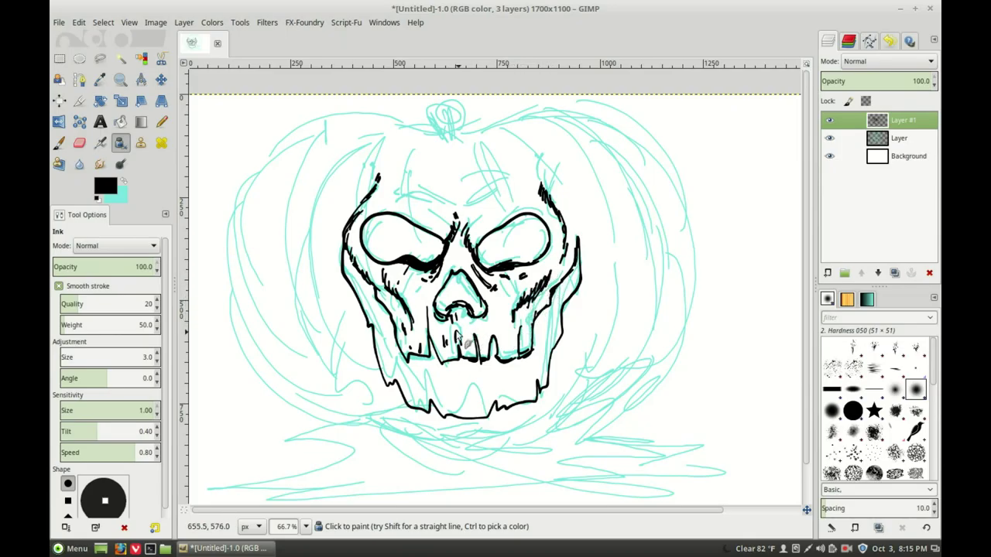
pyautogui.moveTo(520, 354); pyautogui.dragTo(517, 323)
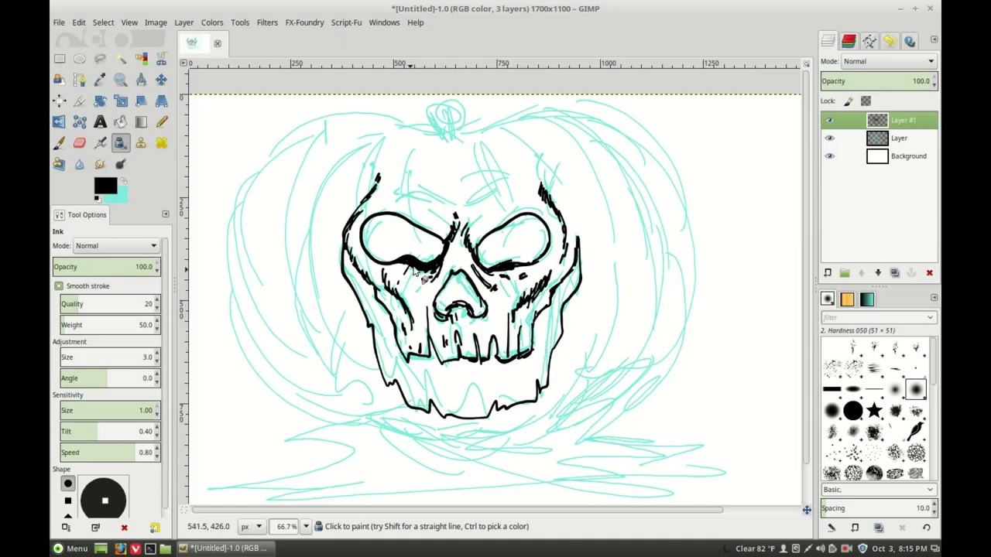
# Step: Ink the brow ridges, forehead creases, scalloped top edge above the forehead and the forehead's left side in black
pyautogui.moveTo(404, 201)
pyautogui.mouseDown()
pyautogui.moveTo(450, 215)
pyautogui.moveTo(391, 199)
pyautogui.moveTo(421, 188)
pyautogui.moveTo(448, 212)
pyautogui.moveTo(497, 220)
pyautogui.moveTo(482, 214)
pyautogui.moveTo(492, 201)
pyautogui.moveTo(534, 190)
pyautogui.mouseUp()
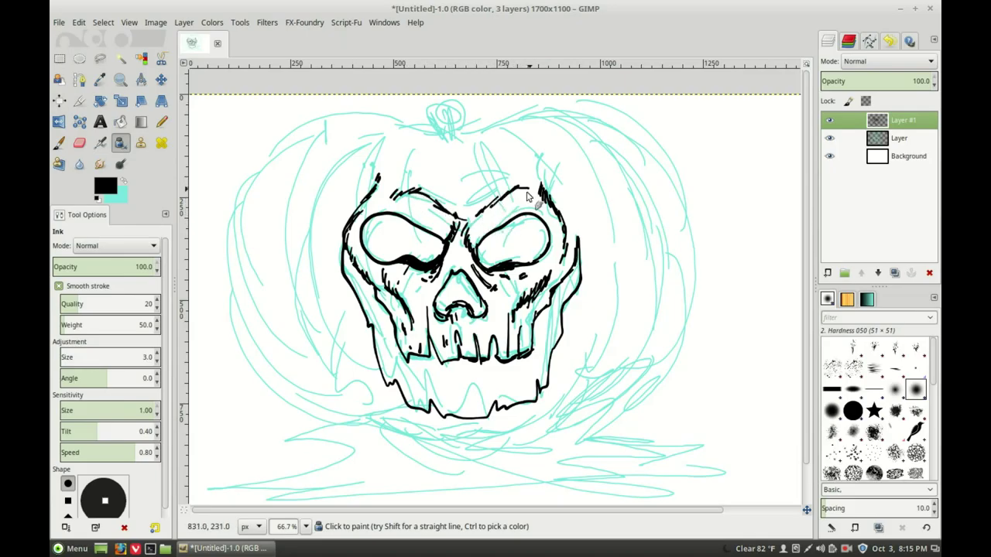
pyautogui.moveTo(399, 174)
pyautogui.mouseDown()
pyautogui.moveTo(461, 193)
pyautogui.moveTo(458, 204)
pyautogui.moveTo(493, 196)
pyautogui.moveTo(472, 199)
pyautogui.moveTo(535, 178)
pyautogui.mouseUp()
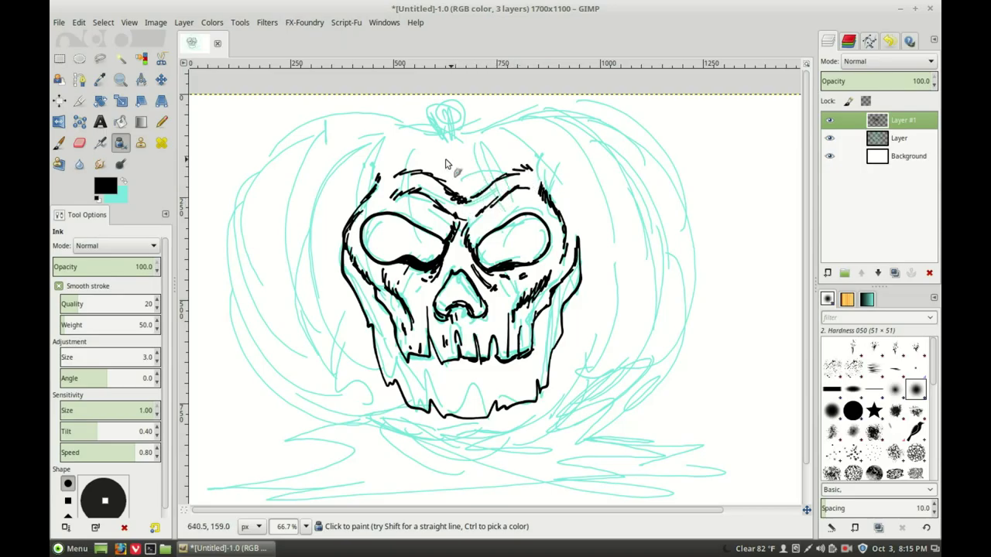
pyautogui.moveTo(402, 166)
pyautogui.mouseDown()
pyautogui.moveTo(434, 132)
pyautogui.moveTo(462, 190)
pyautogui.moveTo(469, 183)
pyautogui.moveTo(460, 176)
pyautogui.mouseUp()
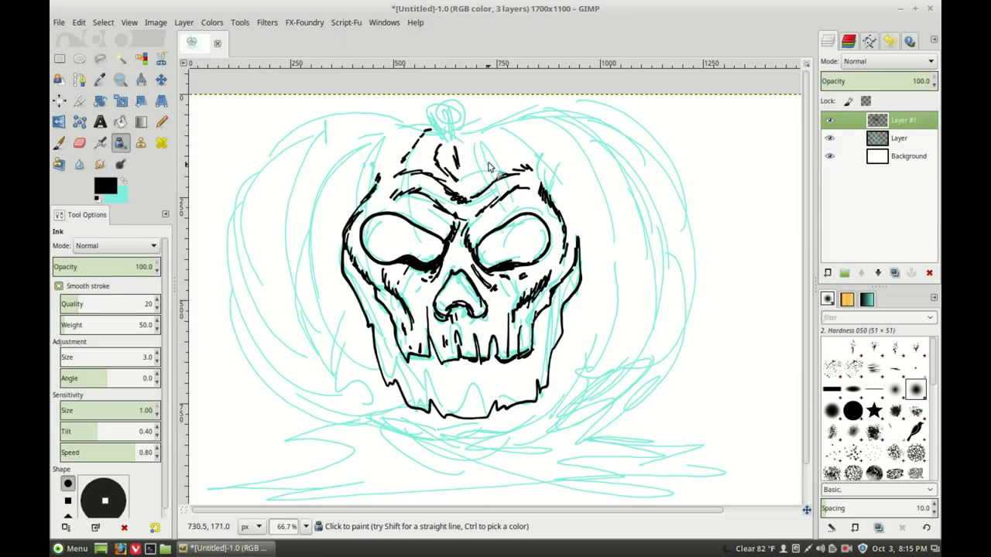
pyautogui.moveTo(493, 172)
pyautogui.mouseDown()
pyautogui.moveTo(474, 135)
pyautogui.moveTo(426, 131)
pyautogui.moveTo(477, 136)
pyautogui.moveTo(494, 178)
pyautogui.moveTo(506, 165)
pyautogui.moveTo(500, 139)
pyautogui.moveTo(478, 139)
pyautogui.moveTo(503, 129)
pyautogui.mouseUp()
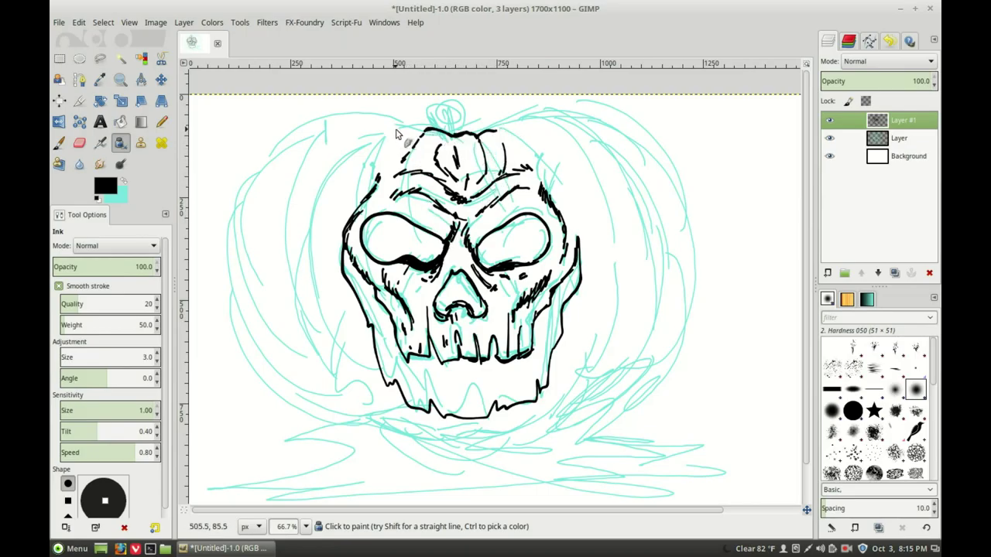
pyautogui.moveTo(427, 136)
pyautogui.mouseDown()
pyautogui.moveTo(404, 126)
pyautogui.moveTo(383, 149)
pyautogui.moveTo(368, 194)
pyautogui.moveTo(372, 172)
pyautogui.moveTo(381, 196)
pyautogui.moveTo(368, 221)
pyautogui.mouseUp()
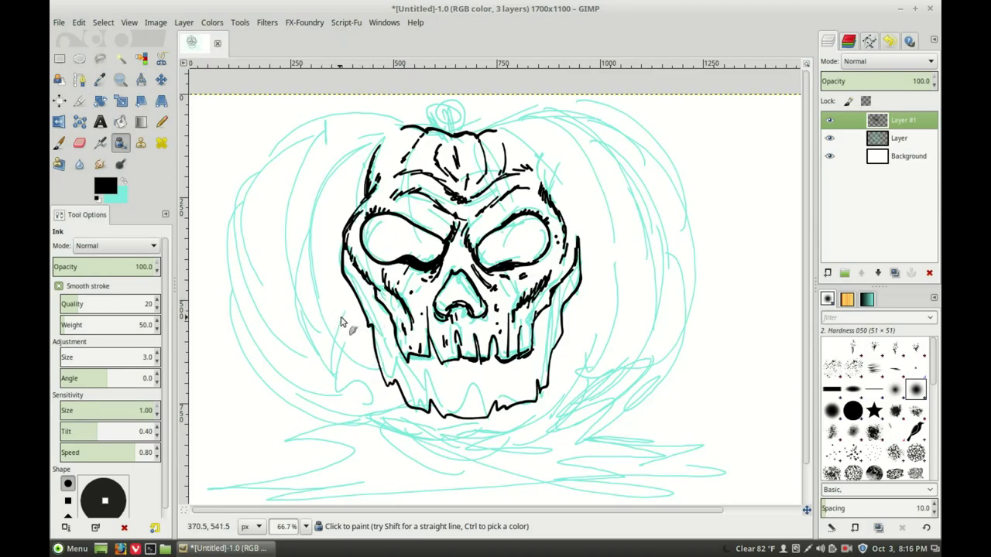
# Step: Ink the lower jaw outline and the two pumpkin ribs left of the face, with hatching along their edges
pyautogui.moveTo(346, 314)
pyautogui.mouseDown()
pyautogui.moveTo(372, 384)
pyautogui.moveTo(343, 300)
pyautogui.moveTo(380, 404)
pyautogui.moveTo(402, 427)
pyautogui.moveTo(386, 413)
pyautogui.moveTo(428, 444)
pyautogui.moveTo(489, 444)
pyautogui.moveTo(546, 424)
pyautogui.moveTo(593, 288)
pyautogui.moveTo(567, 365)
pyautogui.mouseUp()
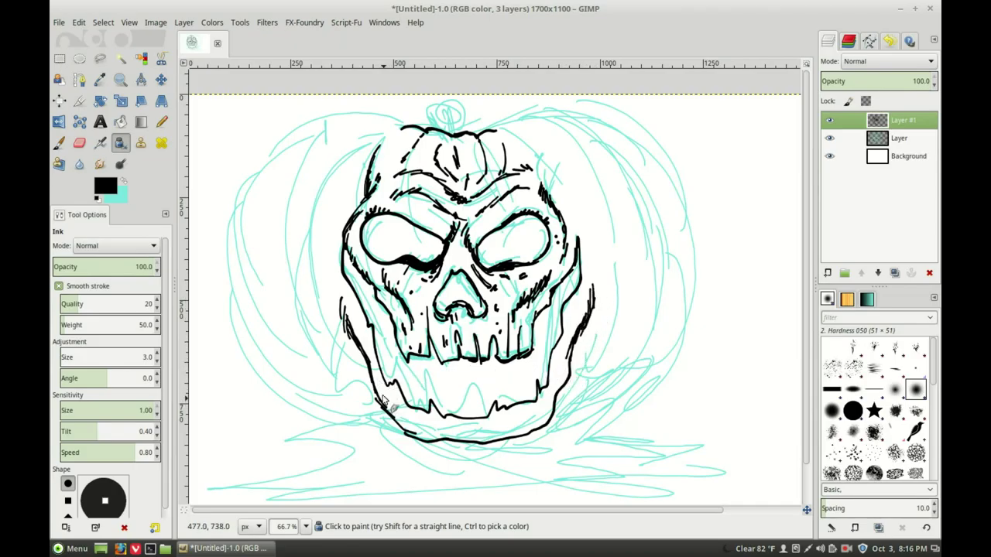
pyautogui.moveTo(400, 123)
pyautogui.mouseDown()
pyautogui.moveTo(332, 158)
pyautogui.moveTo(317, 261)
pyautogui.moveTo(352, 379)
pyautogui.moveTo(320, 325)
pyautogui.moveTo(332, 356)
pyautogui.moveTo(378, 404)
pyautogui.moveTo(348, 352)
pyautogui.moveTo(358, 356)
pyautogui.moveTo(380, 407)
pyautogui.moveTo(337, 298)
pyautogui.moveTo(348, 289)
pyautogui.moveTo(341, 298)
pyautogui.mouseUp()
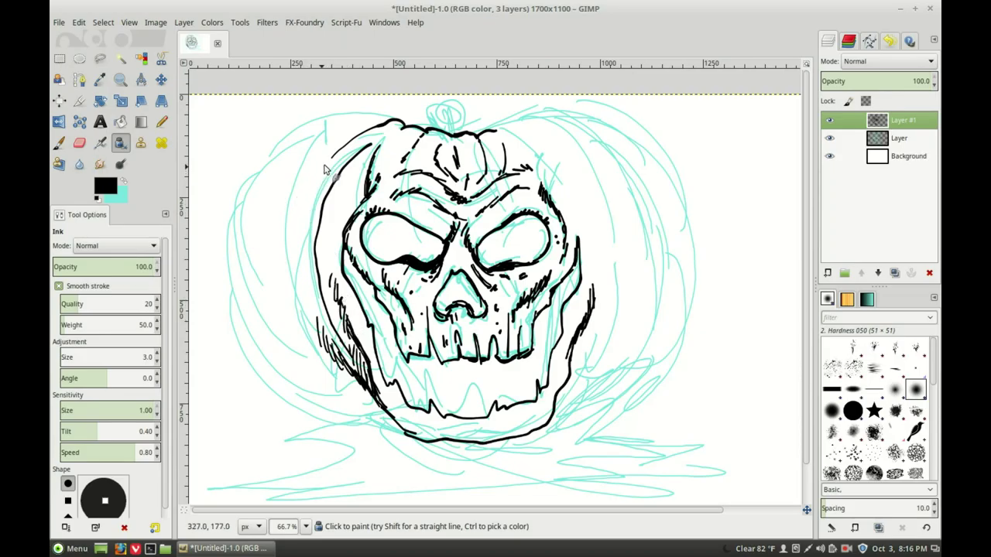
pyautogui.moveTo(390, 126)
pyautogui.mouseDown()
pyautogui.moveTo(354, 120)
pyautogui.moveTo(309, 192)
pyautogui.moveTo(358, 118)
pyautogui.moveTo(331, 116)
pyautogui.moveTo(297, 141)
pyautogui.moveTo(275, 244)
pyautogui.moveTo(310, 334)
pyautogui.mouseUp()
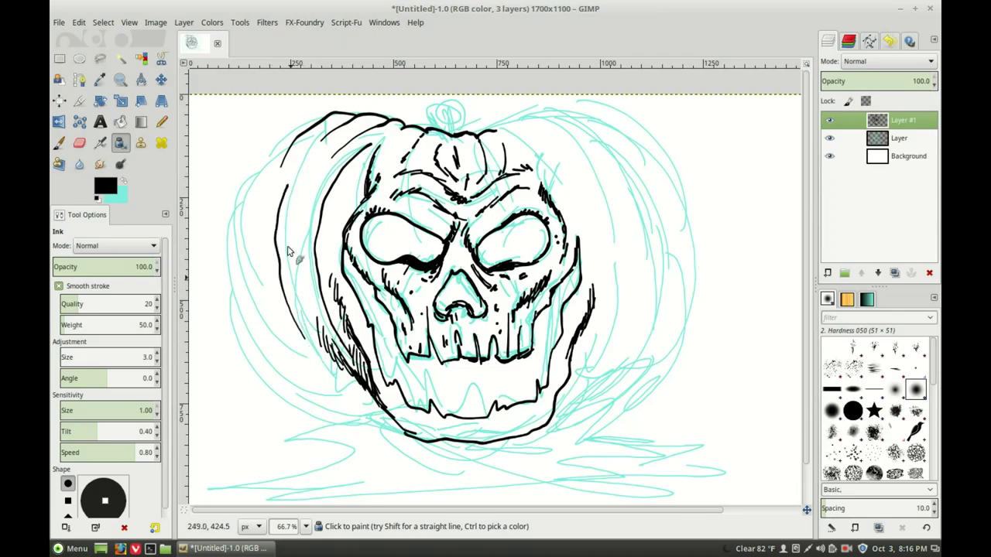
pyautogui.moveTo(296, 172)
pyautogui.mouseDown()
pyautogui.moveTo(292, 163)
pyautogui.moveTo(278, 247)
pyautogui.moveTo(308, 340)
pyautogui.mouseUp()
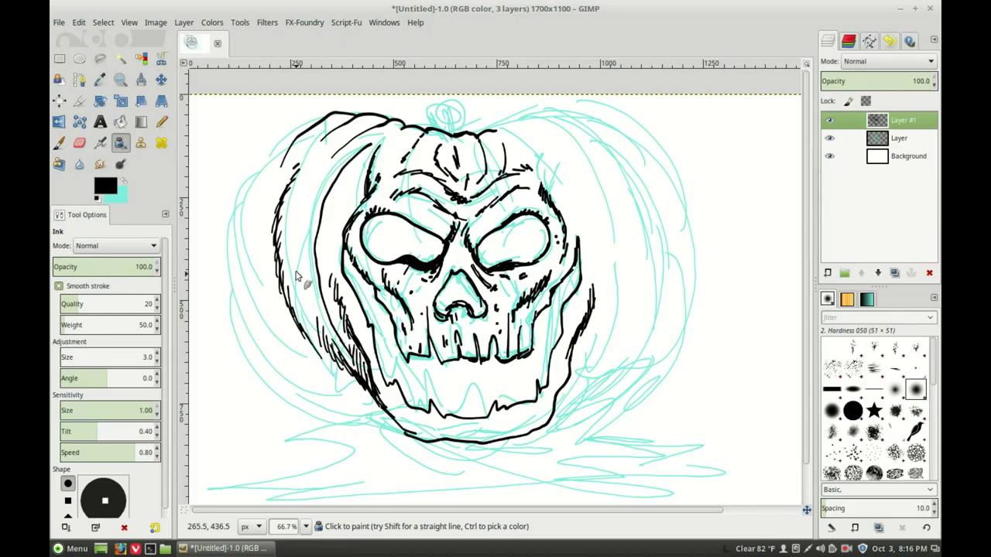
# Step: Ink the pumpkin's outer left outline down to its base and hatch the lower ends of the left segments
pyautogui.moveTo(334, 118)
pyautogui.mouseDown()
pyautogui.moveTo(296, 127)
pyautogui.moveTo(236, 204)
pyautogui.moveTo(235, 267)
pyautogui.moveTo(253, 336)
pyautogui.mouseUp()
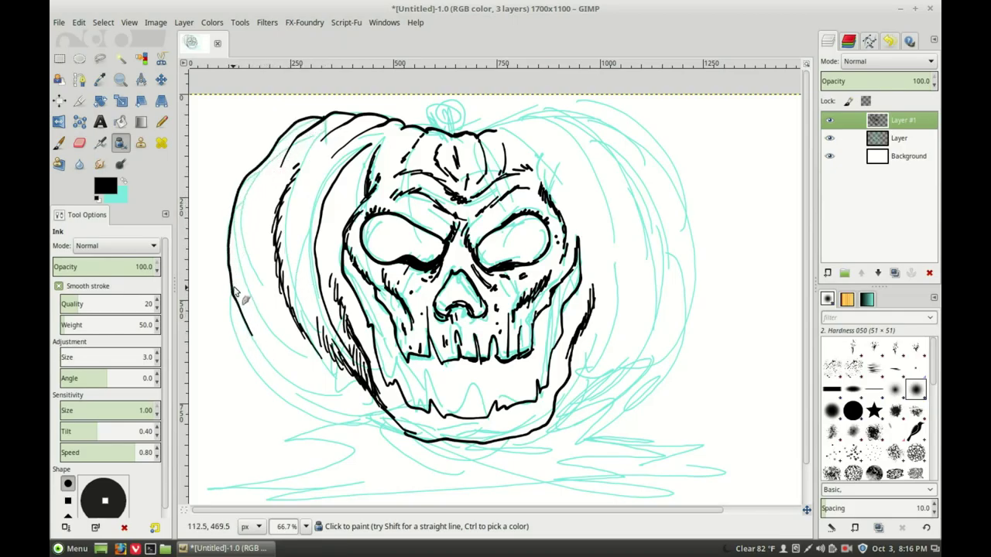
pyautogui.moveTo(230, 269)
pyautogui.mouseDown()
pyautogui.moveTo(232, 320)
pyautogui.moveTo(260, 379)
pyautogui.moveTo(325, 422)
pyautogui.mouseUp()
pyautogui.moveTo(271, 349)
pyautogui.mouseDown()
pyautogui.moveTo(305, 404)
pyautogui.moveTo(295, 399)
pyautogui.moveTo(325, 387)
pyautogui.moveTo(306, 363)
pyautogui.moveTo(329, 362)
pyautogui.moveTo(345, 379)
pyautogui.moveTo(279, 322)
pyautogui.moveTo(295, 356)
pyautogui.moveTo(328, 379)
pyautogui.mouseUp()
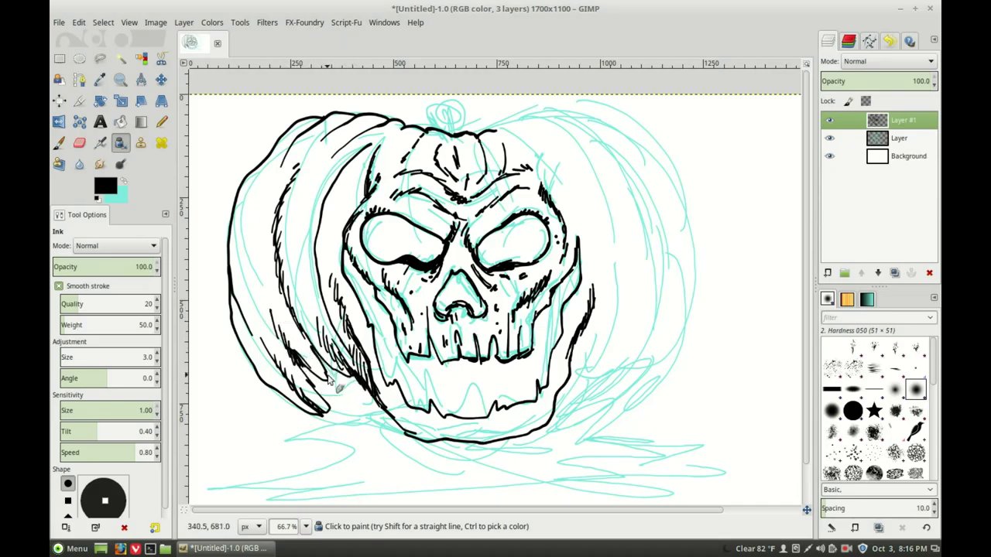
# Step: Hatch the underside of the chin and the rib beside the face, and add dark speckles to the left segments
pyautogui.moveTo(384, 407)
pyautogui.mouseDown()
pyautogui.moveTo(416, 425)
pyautogui.moveTo(401, 429)
pyautogui.moveTo(424, 438)
pyautogui.moveTo(469, 445)
pyautogui.moveTo(537, 425)
pyautogui.mouseUp()
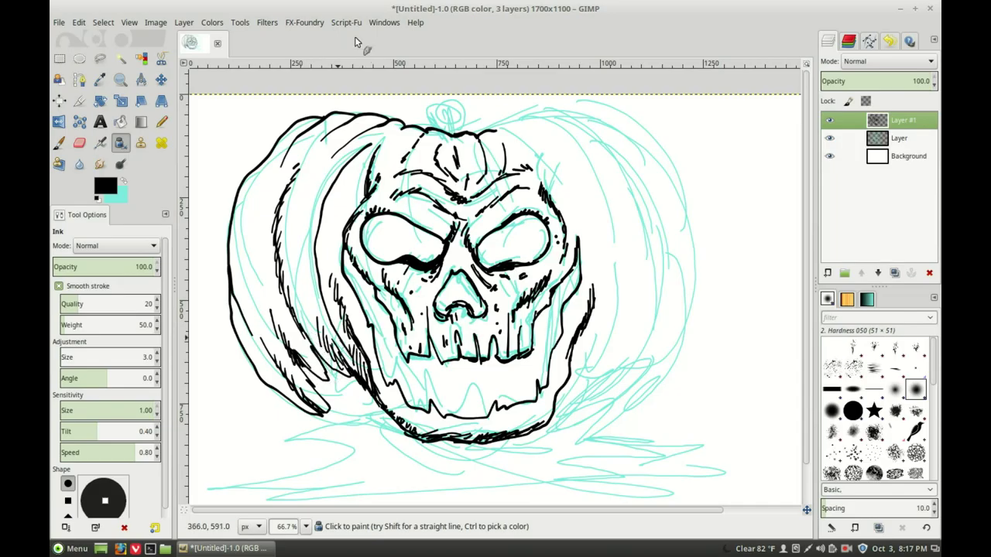
pyautogui.moveTo(332, 197)
pyautogui.mouseDown()
pyautogui.moveTo(317, 241)
pyautogui.moveTo(323, 293)
pyautogui.mouseUp()
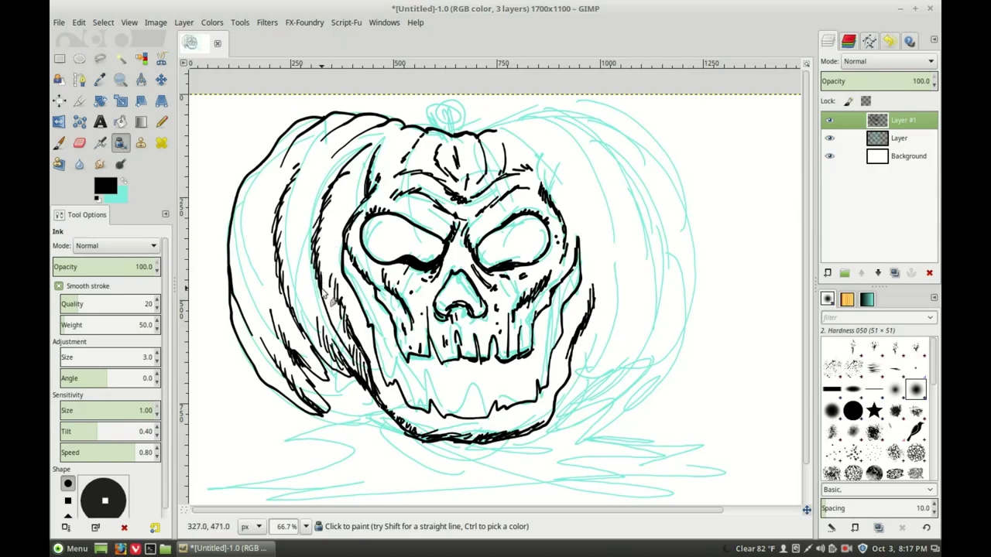
pyautogui.moveTo(270, 280)
pyautogui.mouseDown()
pyautogui.moveTo(248, 296)
pyautogui.moveTo(236, 288)
pyautogui.moveTo(261, 368)
pyautogui.mouseUp()
pyautogui.moveTo(258, 309)
pyautogui.mouseDown()
pyautogui.moveTo(243, 261)
pyautogui.moveTo(304, 290)
pyautogui.moveTo(291, 256)
pyautogui.mouseUp()
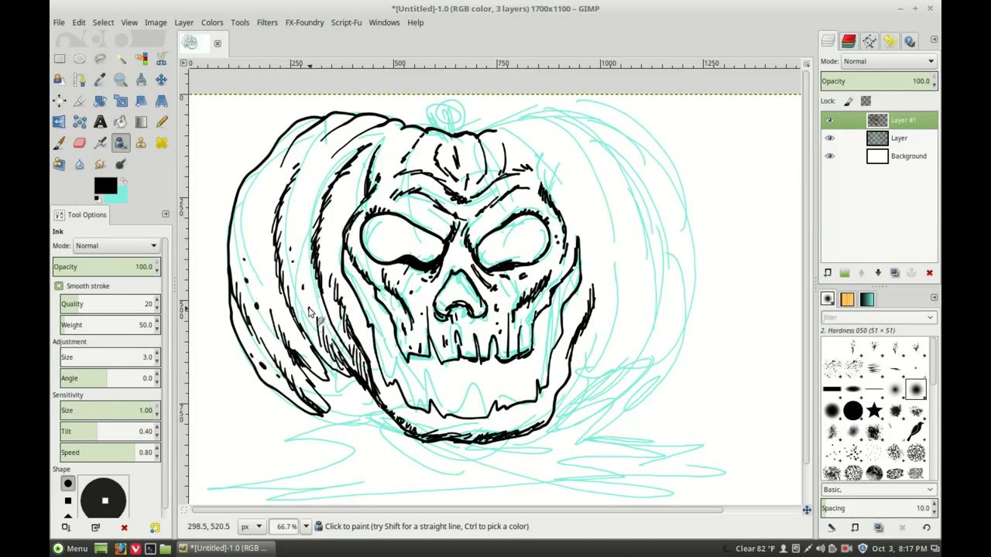
pyautogui.moveTo(358, 331)
pyautogui.mouseDown()
pyautogui.moveTo(376, 365)
pyautogui.moveTo(373, 383)
pyautogui.moveTo(356, 377)
pyautogui.moveTo(372, 362)
pyautogui.mouseUp()
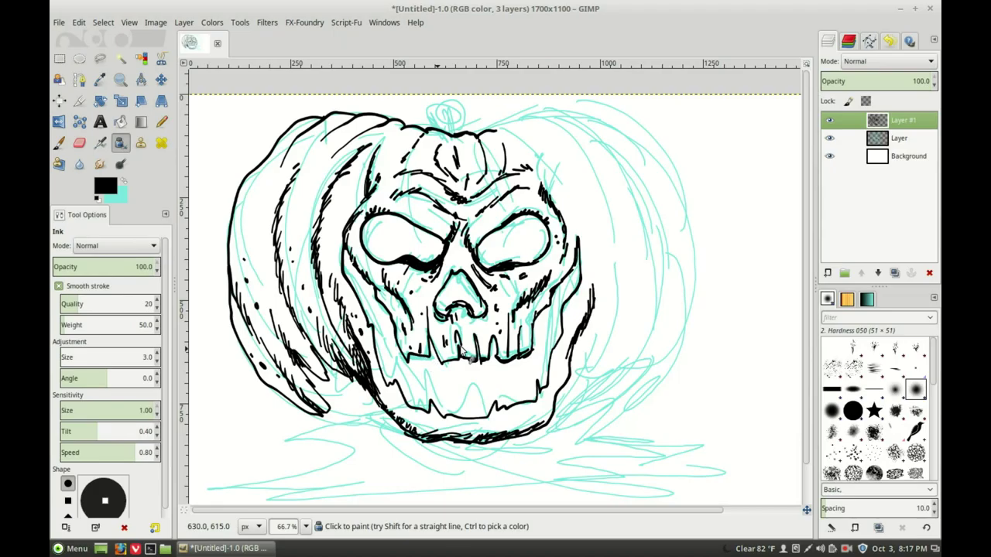
# Step: Thicken the black shading at both lower corners of the jaw and along its right edge
pyautogui.moveTo(539, 414)
pyautogui.mouseDown()
pyautogui.moveTo(565, 394)
pyautogui.moveTo(560, 364)
pyautogui.mouseUp()
pyautogui.moveTo(385, 408); pyautogui.dragTo(410, 430)
pyautogui.moveTo(536, 432); pyautogui.dragTo(554, 392)
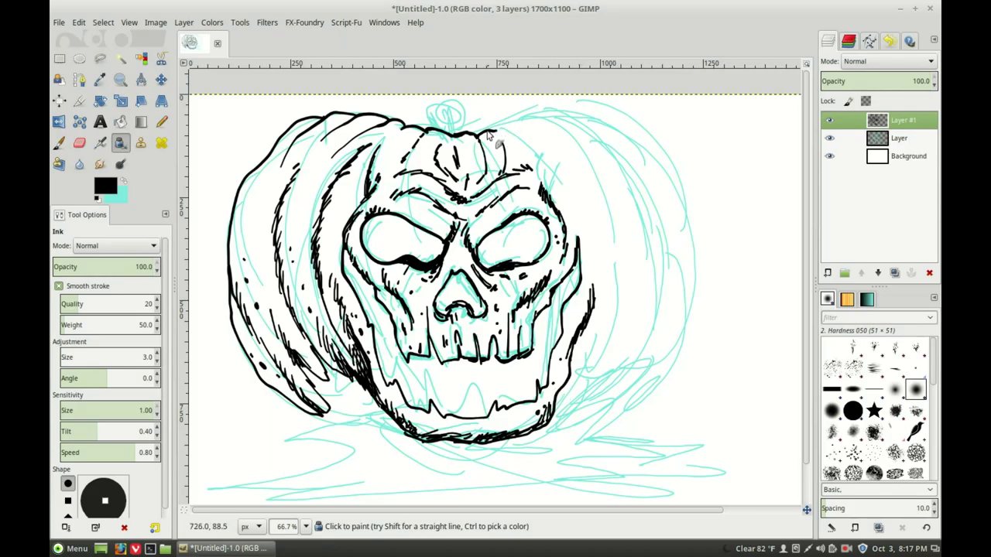
# Step: Ink the first rib right of the face as upper and lower lines, and extend the pumpkin's lower-left outline toward the chin
pyautogui.moveTo(489, 136)
pyautogui.mouseDown()
pyautogui.moveTo(553, 160)
pyautogui.moveTo(507, 131)
pyautogui.moveTo(541, 128)
pyautogui.moveTo(599, 174)
pyautogui.mouseUp()
pyautogui.moveTo(622, 242)
pyautogui.mouseDown()
pyautogui.moveTo(623, 327)
pyautogui.moveTo(588, 391)
pyautogui.mouseUp()
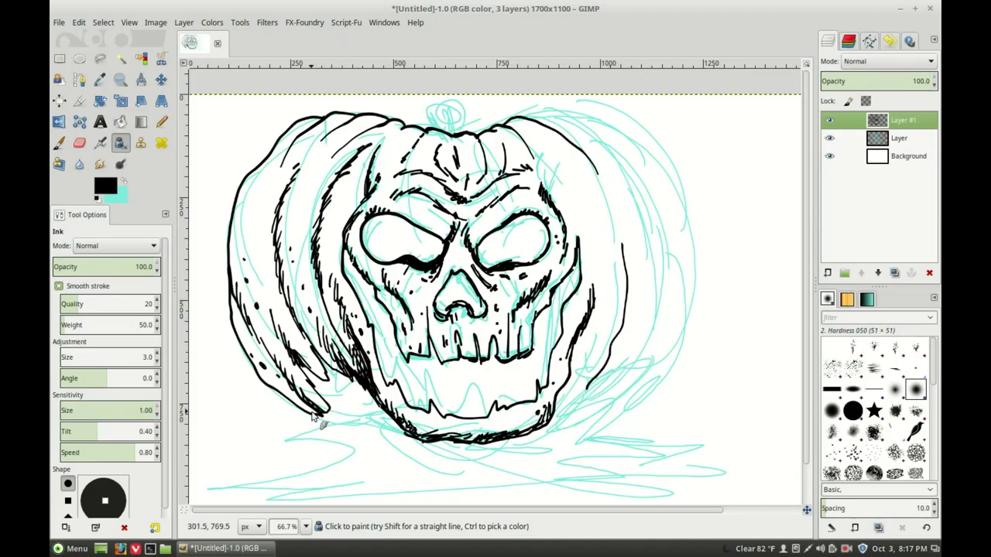
pyautogui.moveTo(316, 416)
pyautogui.mouseDown()
pyautogui.moveTo(402, 446)
pyautogui.moveTo(413, 436)
pyautogui.moveTo(402, 427)
pyautogui.moveTo(430, 443)
pyautogui.moveTo(482, 444)
pyautogui.moveTo(552, 438)
pyautogui.mouseUp()
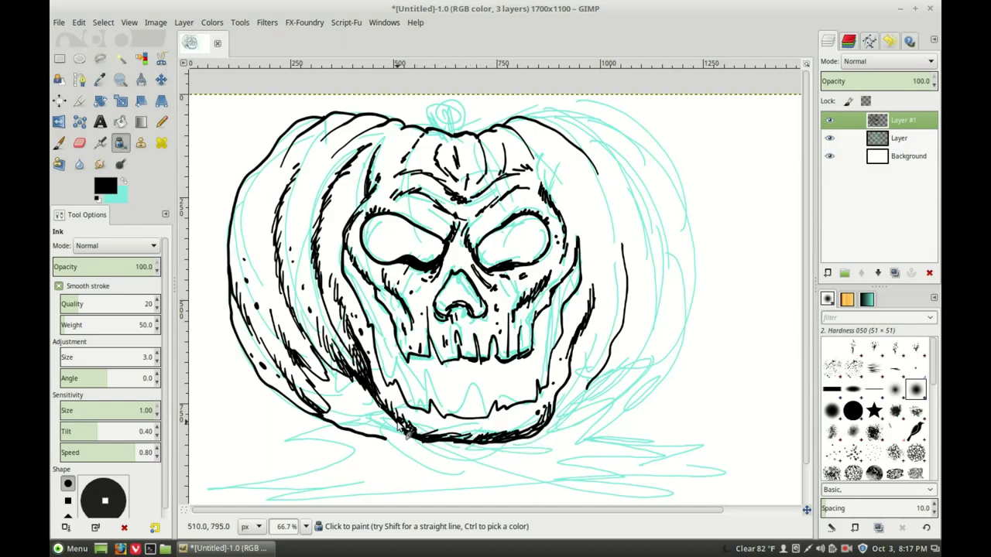
# Step: Darken the hatching under the chin and scatter black speckles over the face, chin and left segments
pyautogui.moveTo(377, 393)
pyautogui.mouseDown()
pyautogui.moveTo(421, 441)
pyautogui.moveTo(501, 441)
pyautogui.mouseUp()
pyautogui.moveTo(246, 254)
pyautogui.mouseDown()
pyautogui.moveTo(258, 169)
pyautogui.moveTo(249, 256)
pyautogui.mouseUp()
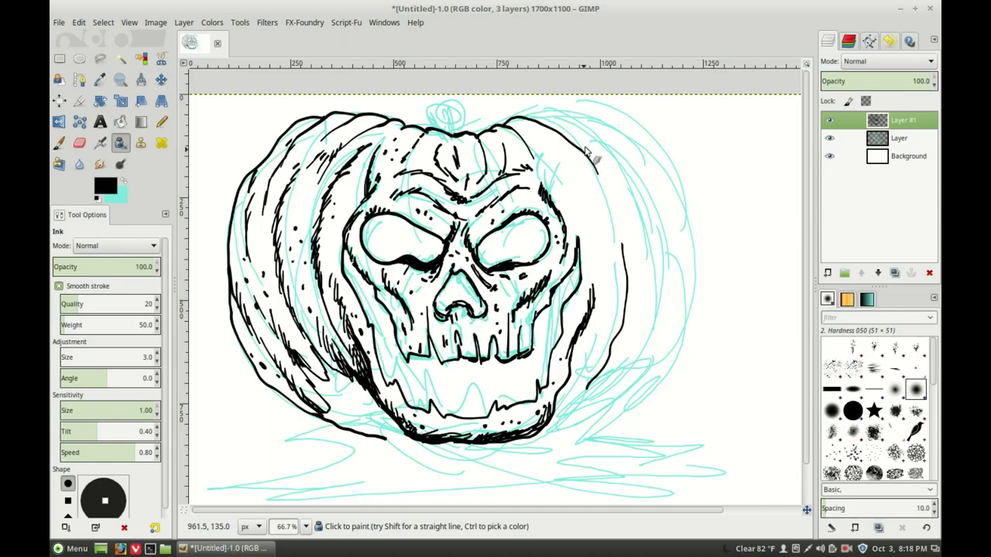
# Step: Ink the upper rib lines and the full outer outline of the pumpkin's right side, hatching its lower-right edge
pyautogui.moveTo(577, 129); pyautogui.dragTo(636, 186)
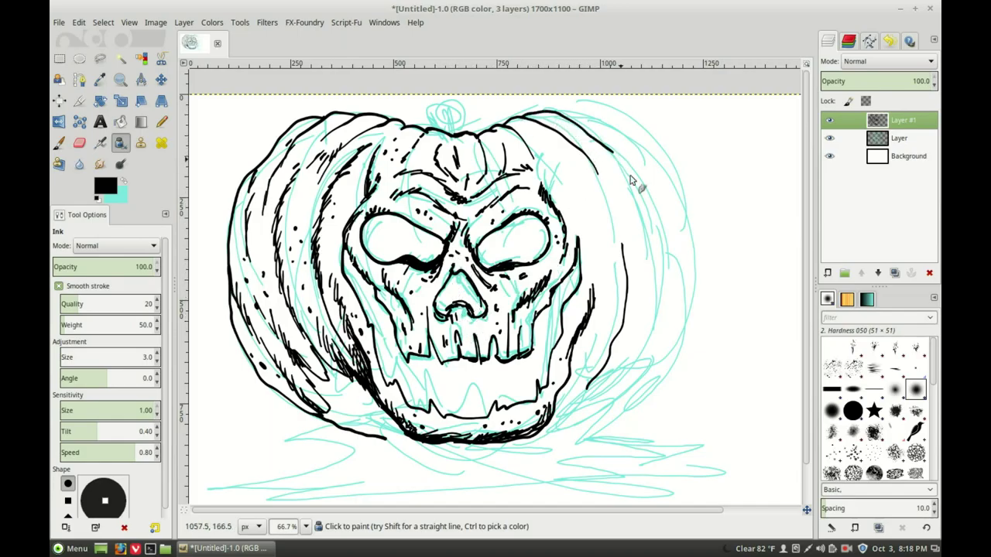
pyautogui.moveTo(536, 442)
pyautogui.mouseDown()
pyautogui.moveTo(616, 411)
pyautogui.moveTo(599, 429)
pyautogui.moveTo(617, 424)
pyautogui.moveTo(655, 392)
pyautogui.moveTo(661, 370)
pyautogui.mouseUp()
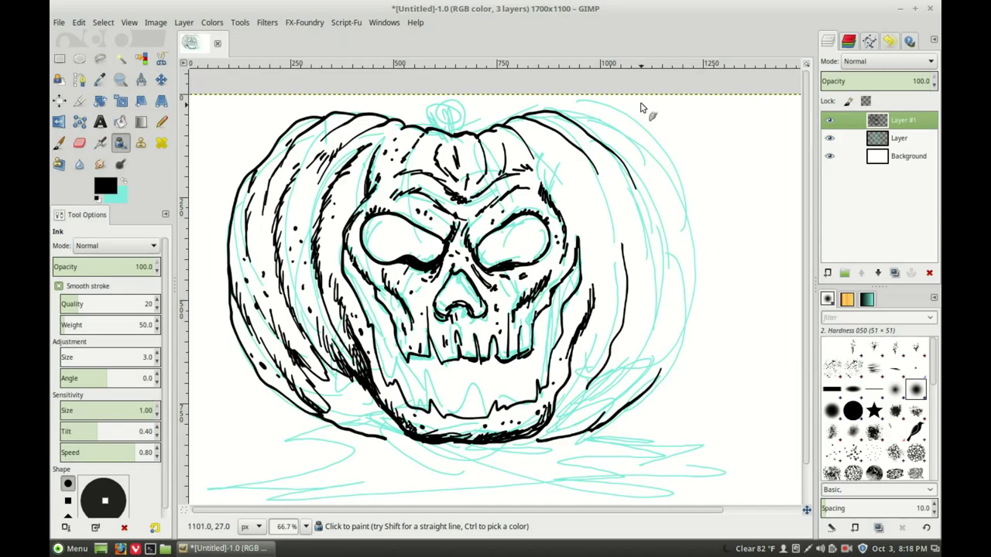
pyautogui.moveTo(561, 113)
pyautogui.mouseDown()
pyautogui.moveTo(637, 150)
pyautogui.moveTo(667, 224)
pyautogui.mouseUp()
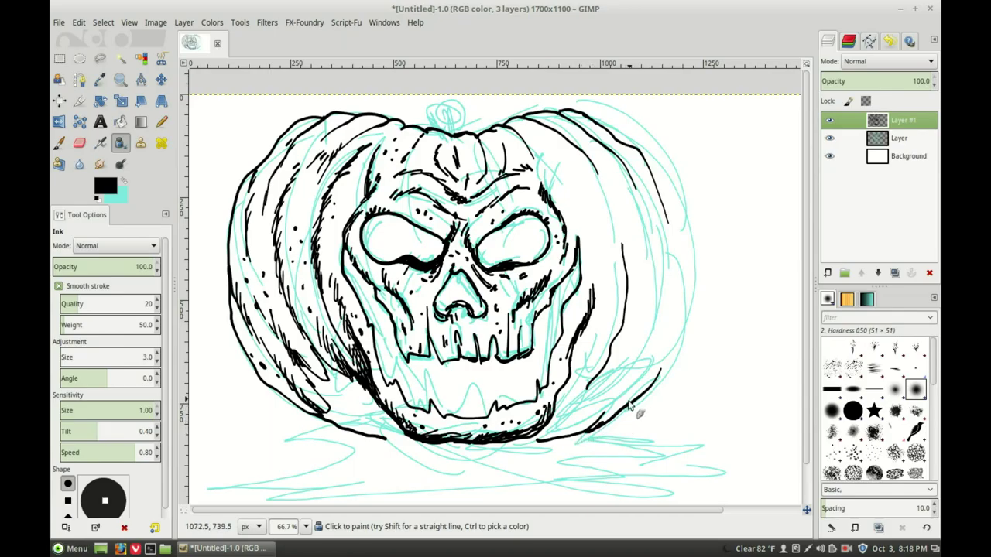
pyautogui.moveTo(601, 426)
pyautogui.mouseDown()
pyautogui.moveTo(637, 410)
pyautogui.moveTo(639, 393)
pyautogui.moveTo(660, 377)
pyautogui.mouseUp()
pyautogui.moveTo(617, 420)
pyautogui.mouseDown()
pyautogui.moveTo(674, 379)
pyautogui.moveTo(691, 347)
pyautogui.moveTo(691, 296)
pyautogui.mouseUp()
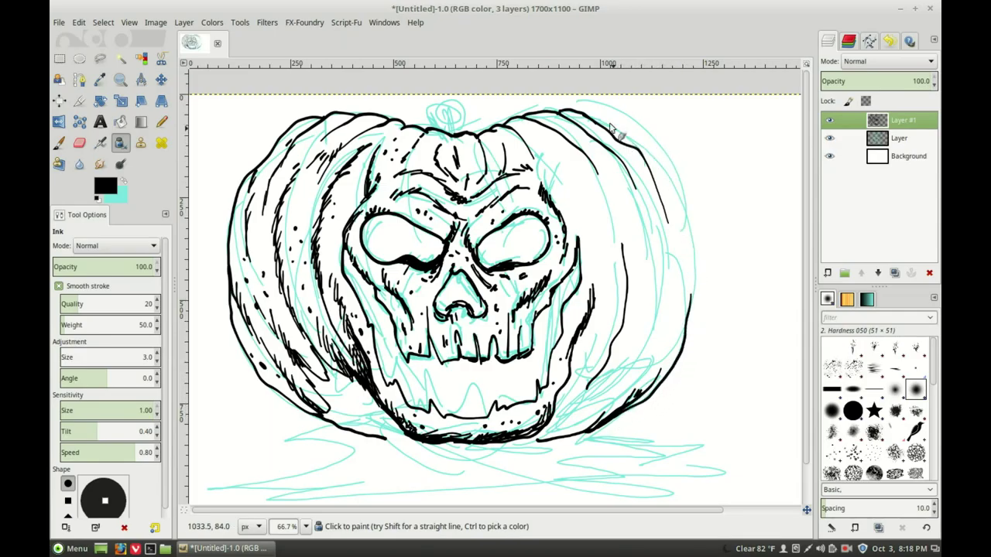
pyautogui.moveTo(576, 116)
pyautogui.mouseDown()
pyautogui.moveTo(625, 121)
pyautogui.moveTo(677, 187)
pyautogui.moveTo(697, 293)
pyautogui.mouseUp()
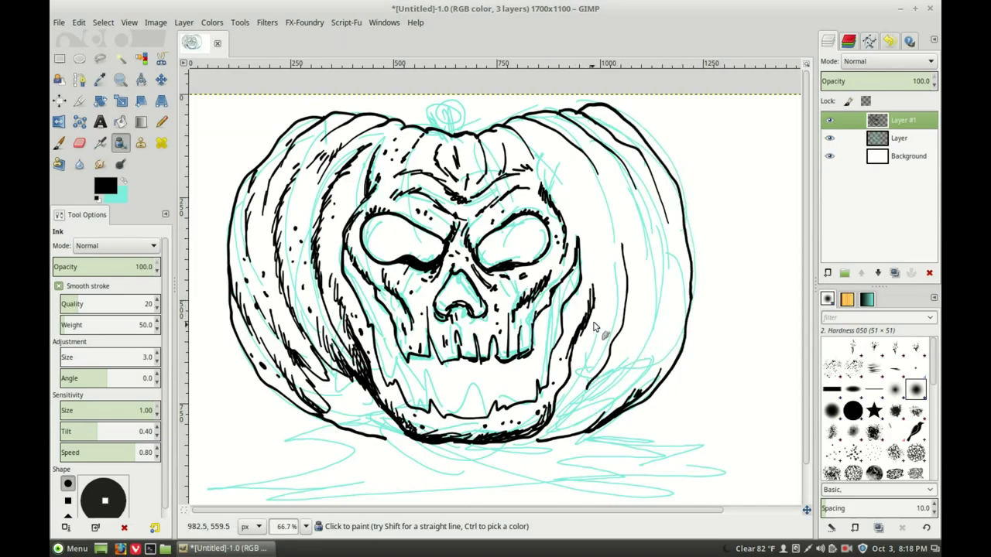
# Step: Hatch the outer edge of the right jaw and the first rib beside it, and add speckles between them
pyautogui.moveTo(594, 309)
pyautogui.mouseDown()
pyautogui.moveTo(571, 402)
pyautogui.moveTo(591, 380)
pyautogui.moveTo(576, 379)
pyautogui.moveTo(626, 347)
pyautogui.mouseUp()
pyautogui.scroll(-2, 626, 248)
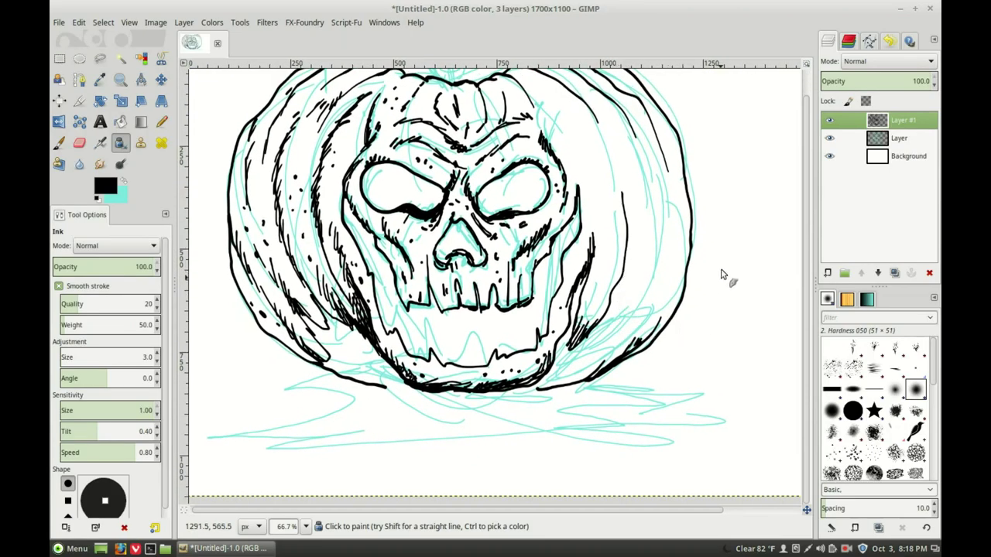
pyautogui.scroll(1, 809, 365)
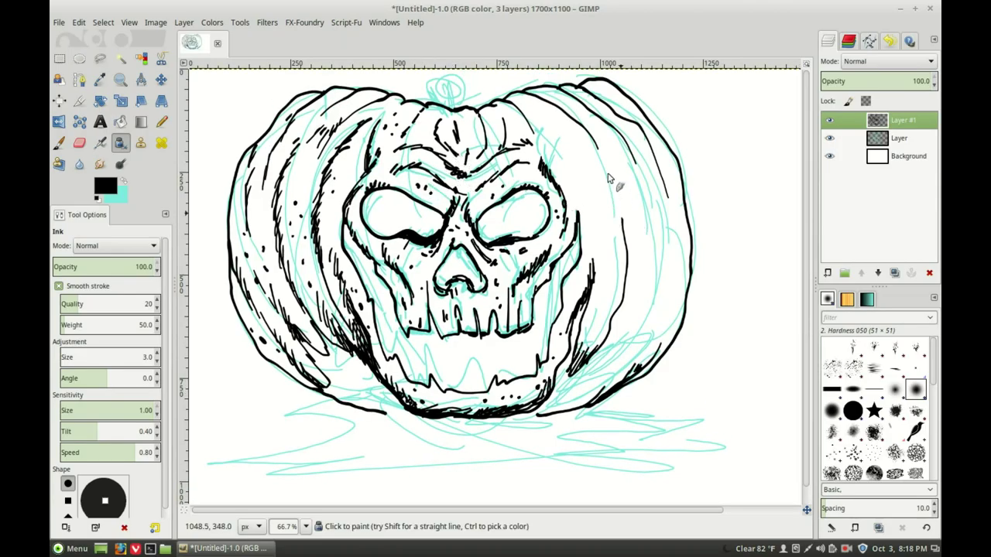
pyautogui.moveTo(613, 188)
pyautogui.mouseDown()
pyautogui.moveTo(628, 263)
pyautogui.moveTo(606, 258)
pyautogui.moveTo(602, 330)
pyautogui.moveTo(580, 358)
pyautogui.moveTo(613, 346)
pyautogui.moveTo(598, 352)
pyautogui.moveTo(627, 305)
pyautogui.mouseUp()
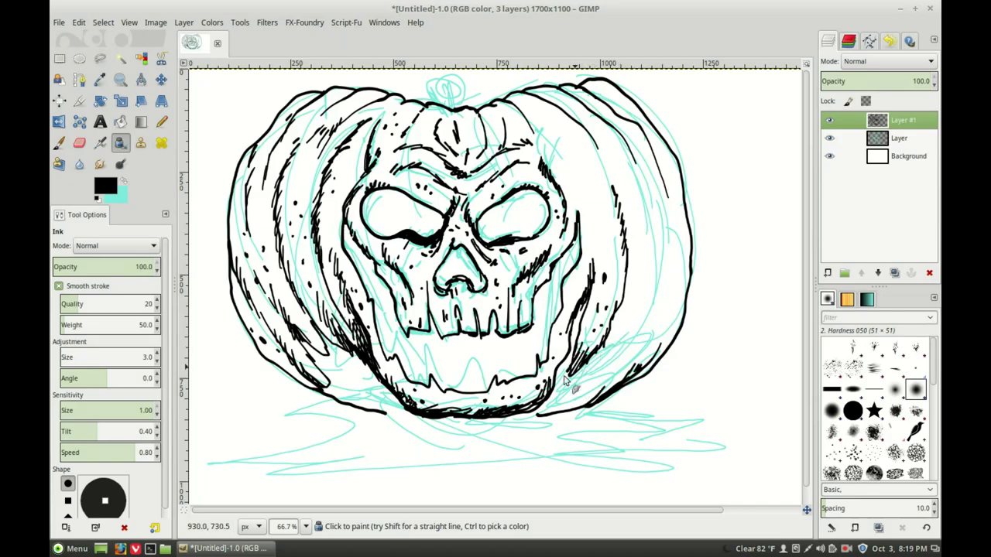
# Step: Join the lower-left pumpkin outline to the chin and ink a second contour outside the right temple
pyautogui.moveTo(385, 416); pyautogui.dragTo(415, 419)
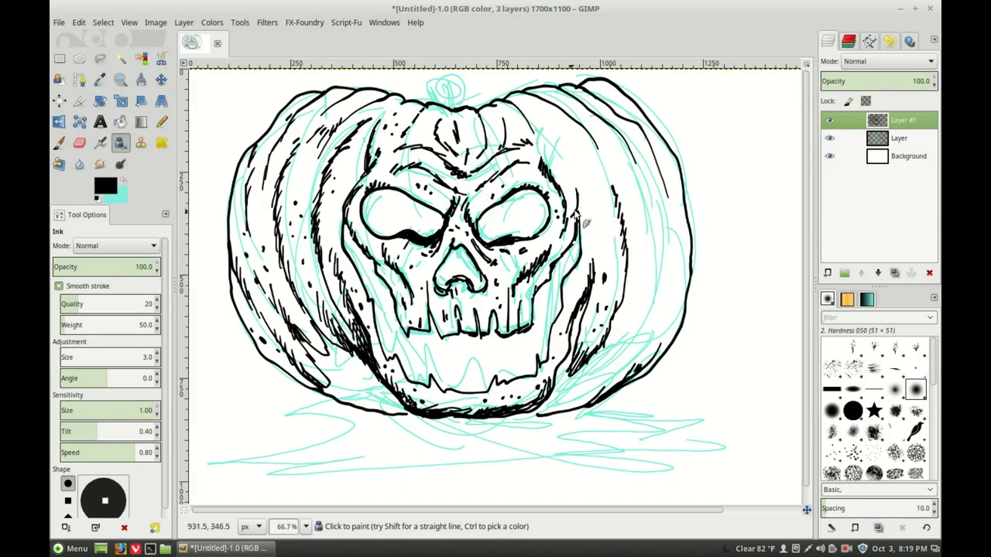
pyautogui.moveTo(565, 177)
pyautogui.mouseDown()
pyautogui.moveTo(585, 211)
pyautogui.moveTo(567, 179)
pyautogui.mouseUp()
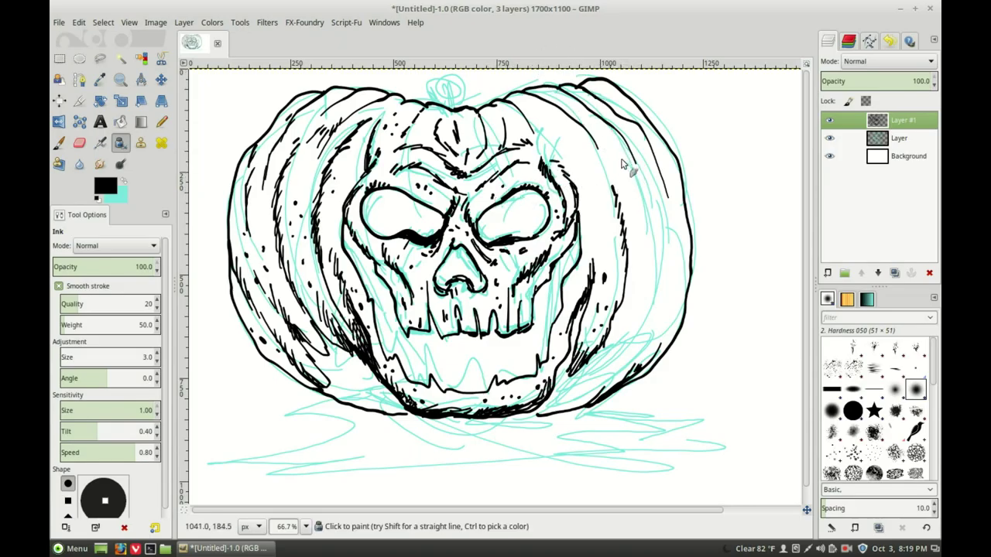
# Step: Hatch the forehead's right edge and the upper part of the first right rib, and add speckles beside the temple
pyautogui.moveTo(520, 110); pyautogui.dragTo(535, 141)
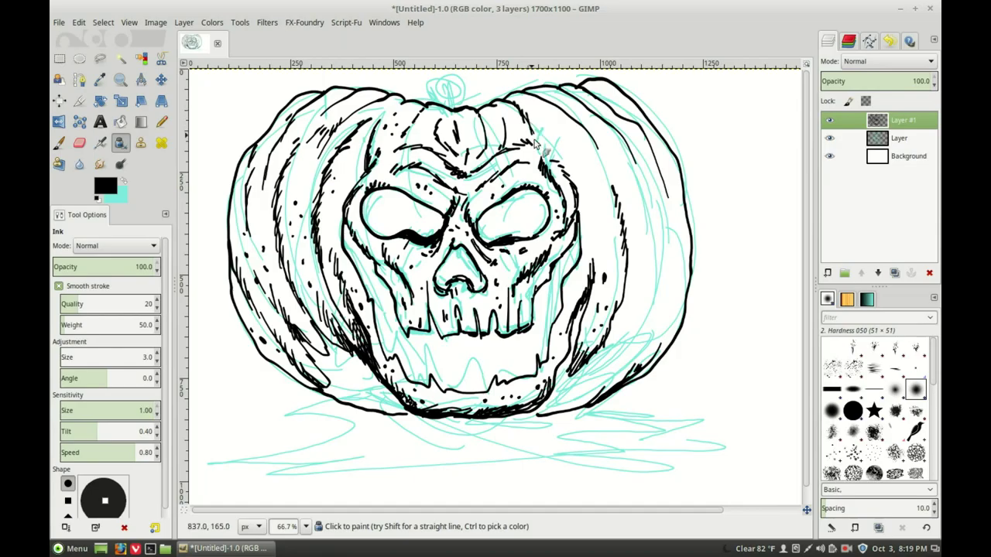
pyautogui.moveTo(544, 96)
pyautogui.mouseDown()
pyautogui.moveTo(577, 111)
pyautogui.moveTo(599, 178)
pyautogui.mouseUp()
pyautogui.moveTo(559, 153); pyautogui.dragTo(548, 129)
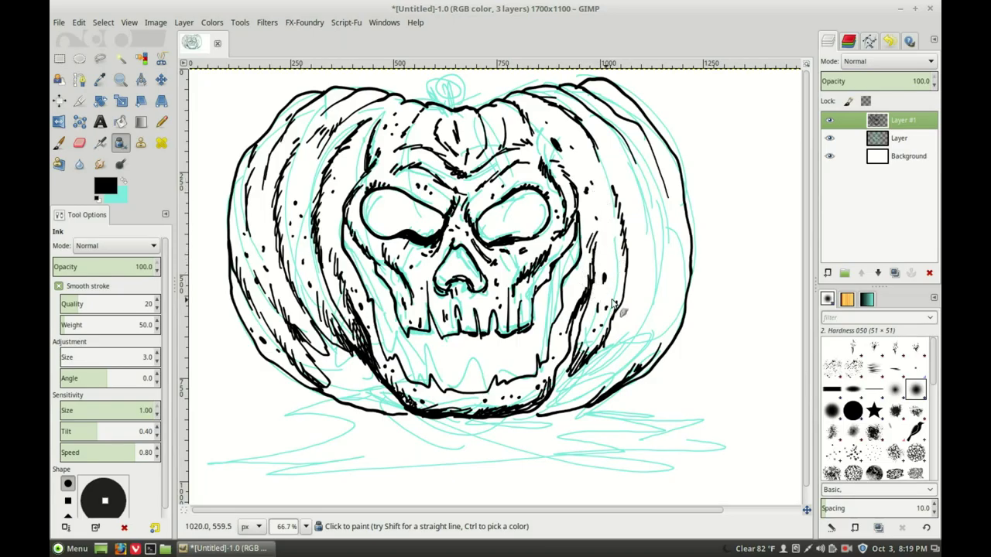
# Step: Darken the lower part of the first right rib and ink the next rib line to its right
pyautogui.moveTo(570, 373)
pyautogui.mouseDown()
pyautogui.moveTo(612, 319)
pyautogui.moveTo(621, 278)
pyautogui.mouseUp()
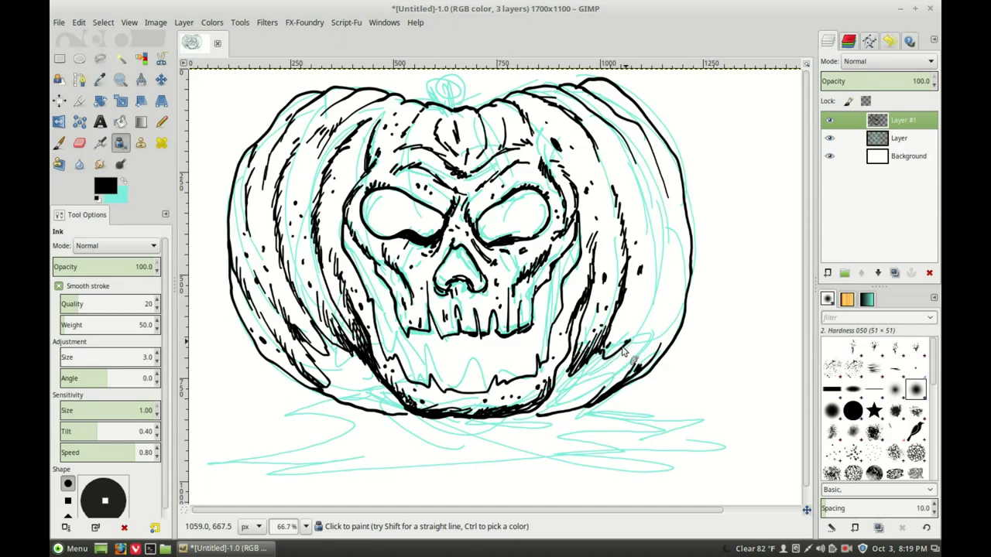
pyautogui.moveTo(646, 312); pyautogui.dragTo(647, 197)
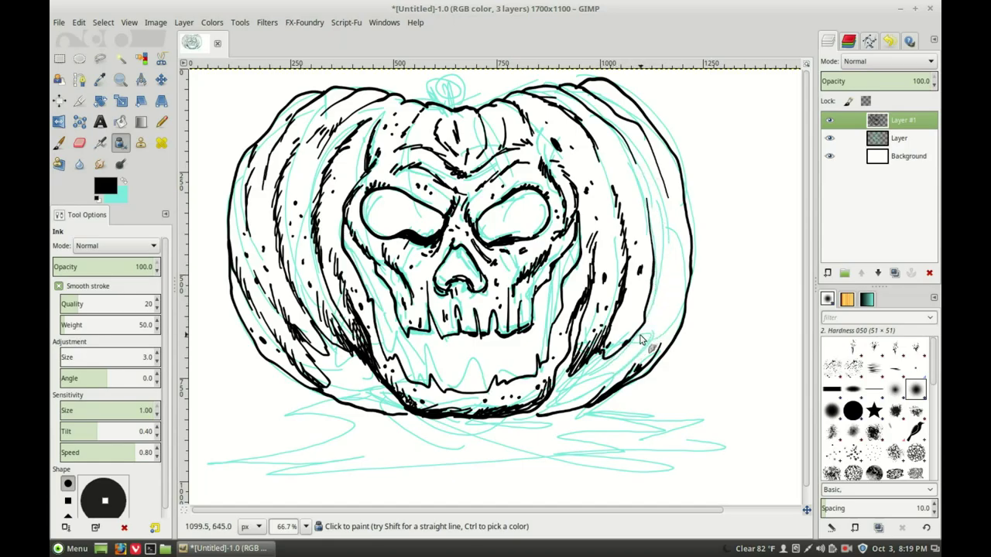
# Step: Ink the outermost right rib and the ribs' curved lower edge, and add dark hatching and speckles across the right ribs
pyautogui.moveTo(675, 321); pyautogui.dragTo(664, 239)
pyautogui.moveTo(667, 345); pyautogui.dragTo(684, 313)
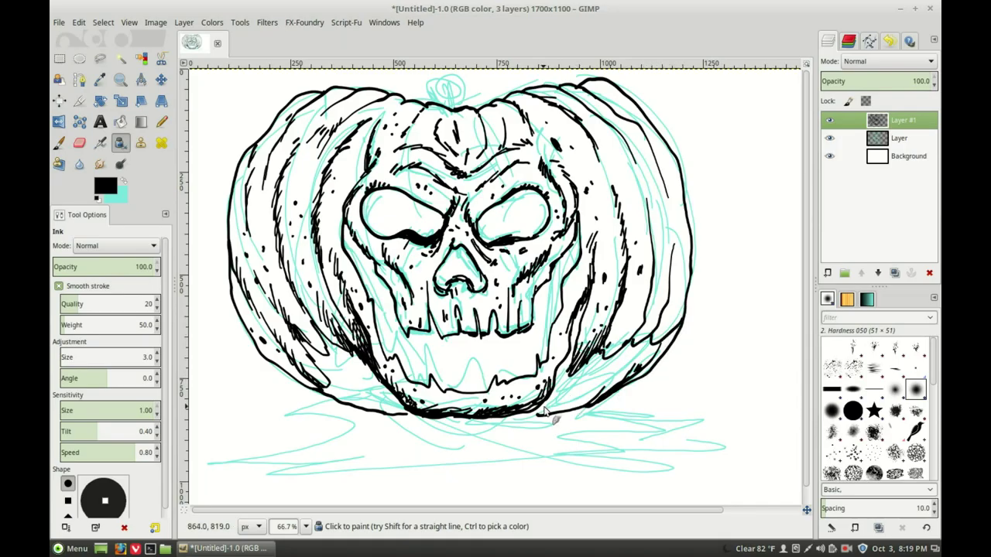
pyautogui.moveTo(651, 287)
pyautogui.mouseDown()
pyautogui.moveTo(622, 346)
pyautogui.moveTo(645, 342)
pyautogui.moveTo(606, 358)
pyautogui.moveTo(610, 337)
pyautogui.moveTo(603, 359)
pyautogui.moveTo(621, 330)
pyautogui.moveTo(608, 360)
pyautogui.moveTo(610, 350)
pyautogui.moveTo(580, 376)
pyautogui.mouseUp()
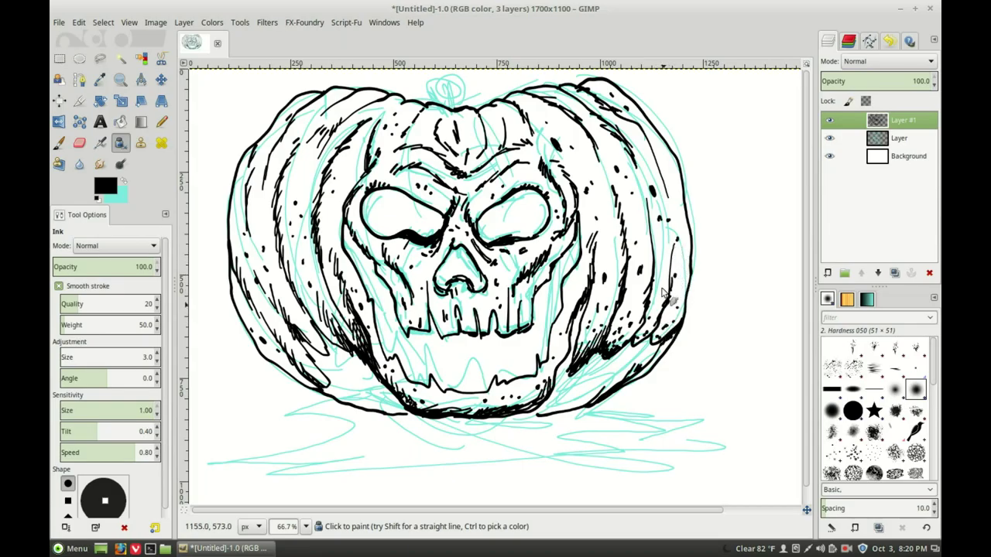
# Step: Ink and hatch the pumpkin's stem, and draw the rear top contours beside it with short shading strokes
pyautogui.moveTo(385, 95)
pyautogui.mouseDown()
pyautogui.moveTo(439, 111)
pyautogui.moveTo(413, 74)
pyautogui.moveTo(466, 75)
pyautogui.moveTo(466, 99)
pyautogui.mouseUp()
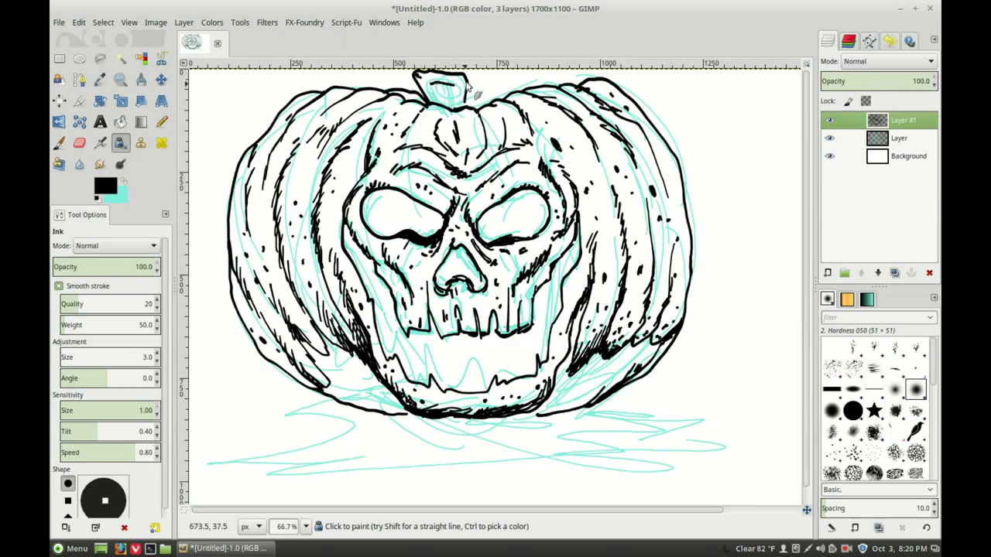
pyautogui.moveTo(427, 75)
pyautogui.mouseDown()
pyautogui.moveTo(447, 87)
pyautogui.moveTo(454, 104)
pyautogui.moveTo(429, 81)
pyautogui.moveTo(441, 102)
pyautogui.moveTo(458, 84)
pyautogui.mouseUp()
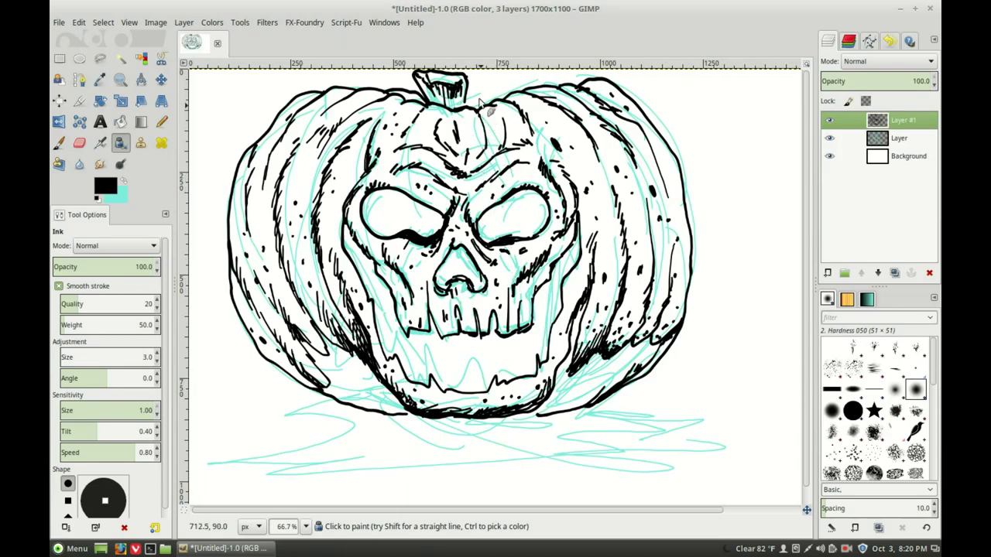
pyautogui.moveTo(470, 94)
pyautogui.mouseDown()
pyautogui.moveTo(548, 80)
pyautogui.moveTo(579, 85)
pyautogui.moveTo(589, 99)
pyautogui.mouseUp()
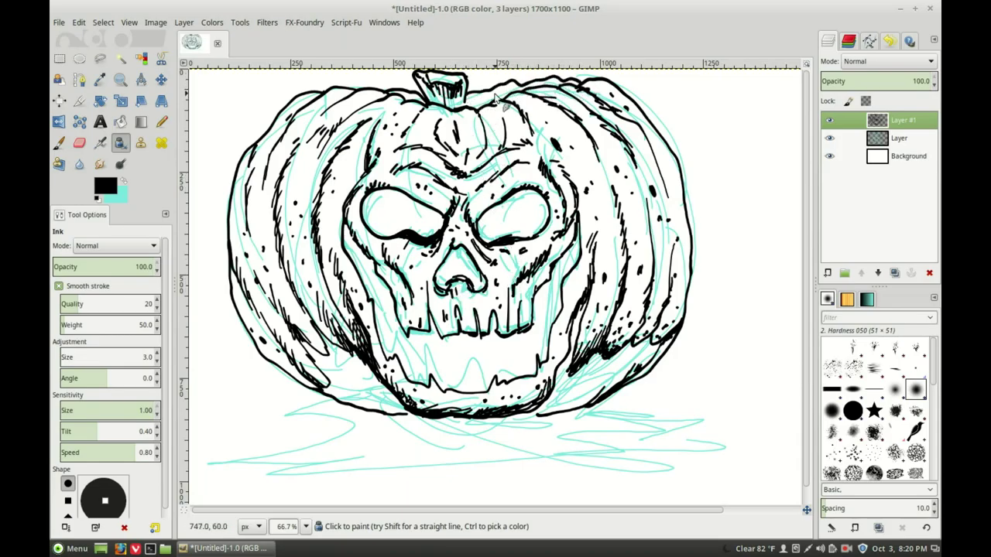
pyautogui.hscroll(-1, 475, 115)
pyautogui.scroll(-1, 475, 114)
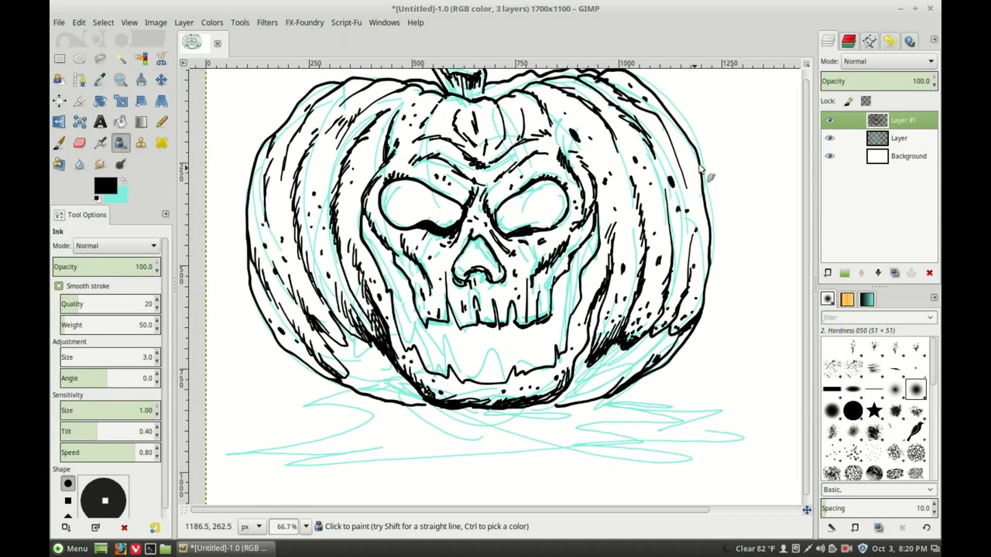
pyautogui.scroll(3, 730, 117)
pyautogui.hscroll(1, 705, 188)
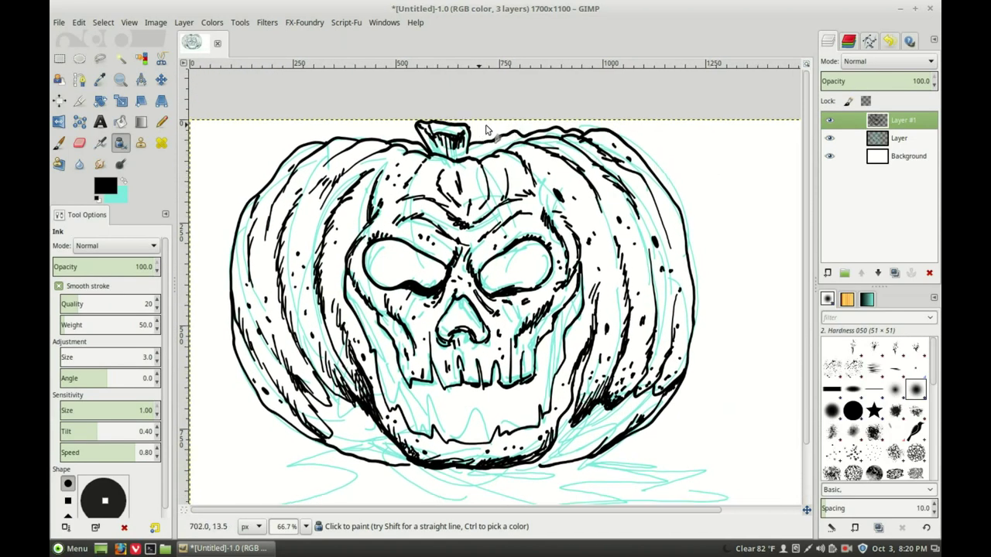
pyautogui.moveTo(480, 147); pyautogui.dragTo(528, 142)
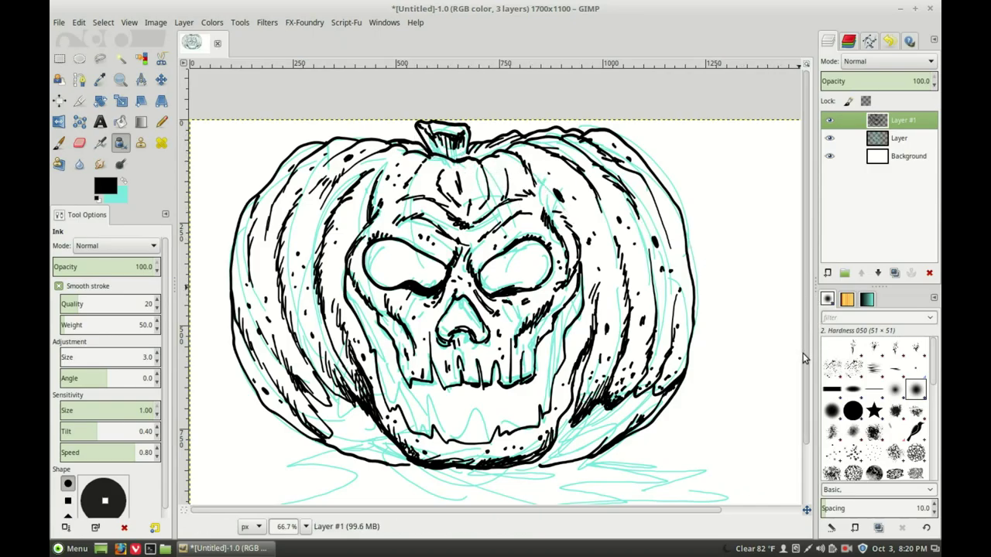
# Step: Outline a wide jagged patch on the ground beneath the pumpkin, closing it on both sides of the base
pyautogui.scroll(-3, 801, 351)
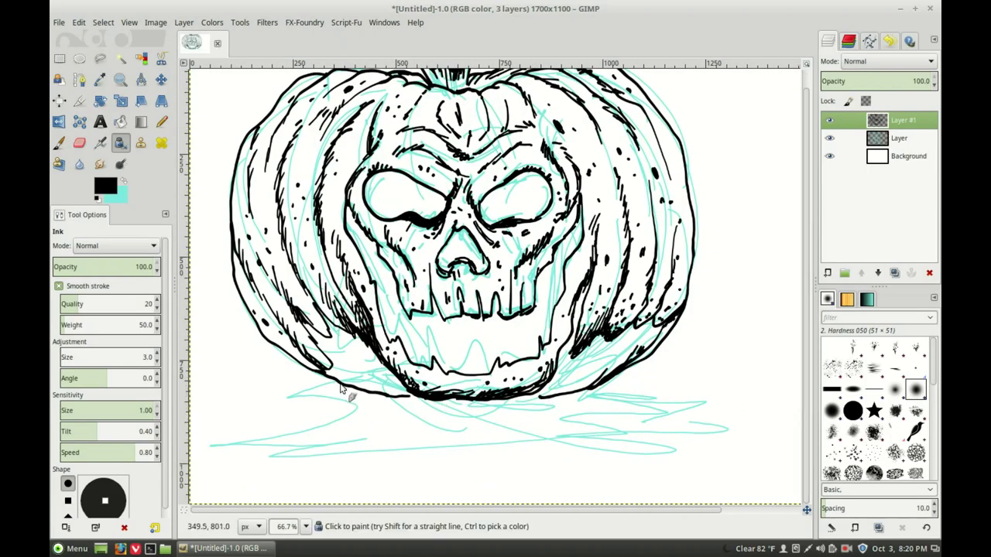
pyautogui.moveTo(333, 387)
pyautogui.mouseDown()
pyautogui.moveTo(259, 414)
pyautogui.moveTo(285, 429)
pyautogui.moveTo(211, 454)
pyautogui.moveTo(307, 490)
pyautogui.moveTo(620, 497)
pyautogui.moveTo(676, 489)
pyautogui.moveTo(732, 458)
pyautogui.mouseUp()
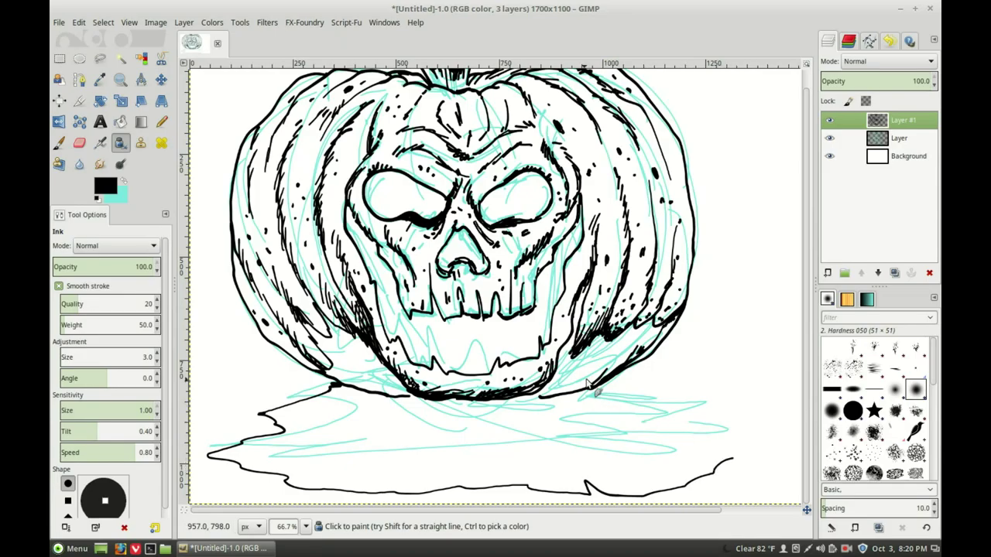
pyautogui.moveTo(601, 386)
pyautogui.mouseDown()
pyautogui.moveTo(719, 404)
pyautogui.moveTo(734, 416)
pyautogui.moveTo(720, 436)
pyautogui.moveTo(732, 462)
pyautogui.mouseUp()
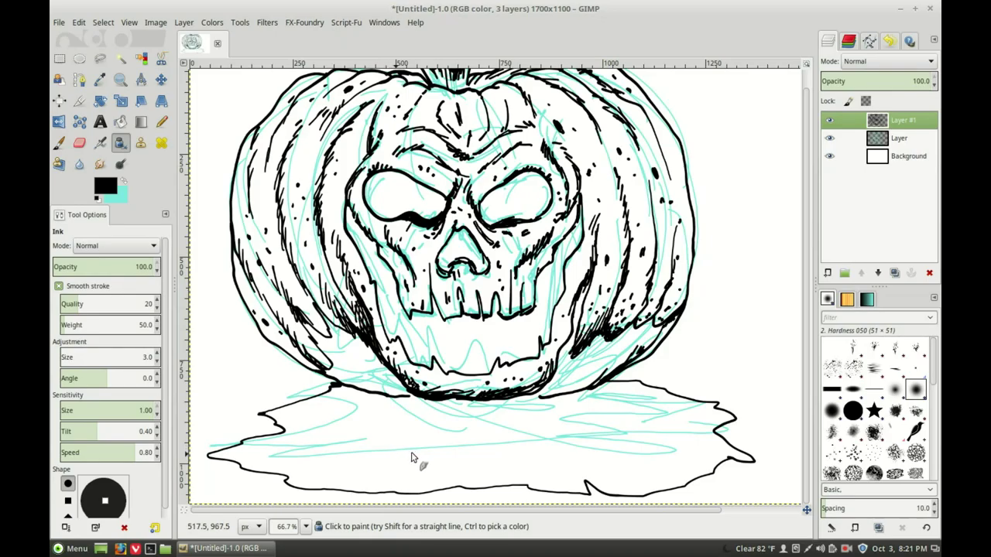
# Step: Ink two triangular eyes, a small triangular nose and a jagged mouth arc inside the ground patch below the chin
pyautogui.moveTo(377, 459); pyautogui.dragTo(454, 447)
pyautogui.moveTo(377, 459)
pyautogui.mouseDown()
pyautogui.moveTo(413, 472)
pyautogui.moveTo(453, 447)
pyautogui.mouseUp()
pyautogui.moveTo(524, 447)
pyautogui.mouseDown()
pyautogui.moveTo(563, 468)
pyautogui.moveTo(592, 457)
pyautogui.mouseUp()
pyautogui.moveTo(525, 445); pyautogui.dragTo(588, 447)
pyautogui.moveTo(491, 432)
pyautogui.mouseDown()
pyautogui.moveTo(464, 440)
pyautogui.moveTo(491, 434)
pyautogui.mouseUp()
pyautogui.moveTo(413, 411)
pyautogui.mouseDown()
pyautogui.moveTo(365, 416)
pyautogui.moveTo(334, 444)
pyautogui.moveTo(371, 437)
pyautogui.moveTo(379, 426)
pyautogui.moveTo(509, 424)
pyautogui.moveTo(512, 417)
pyautogui.moveTo(611, 435)
pyautogui.moveTo(575, 413)
pyautogui.moveTo(418, 412)
pyautogui.mouseUp()
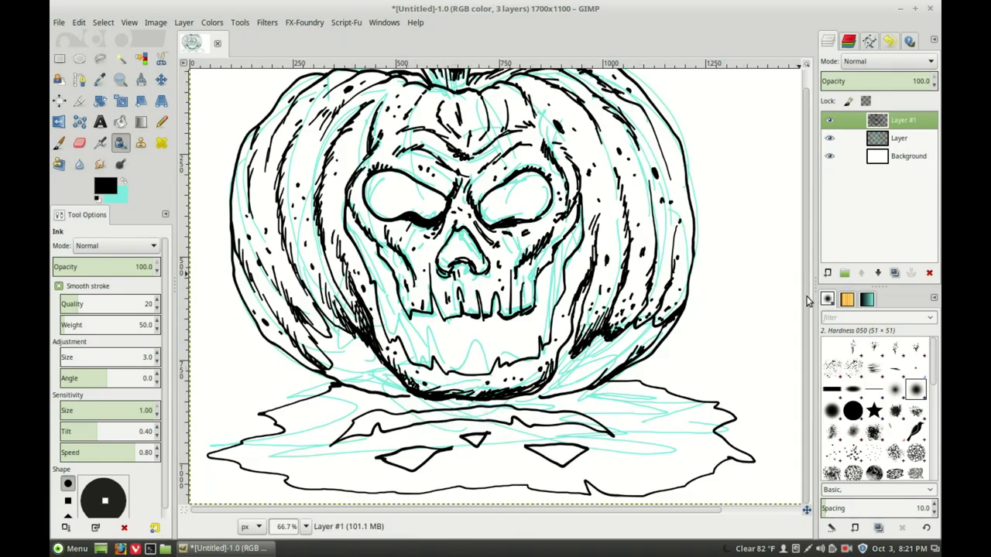
pyautogui.scroll(1, 748, 195)
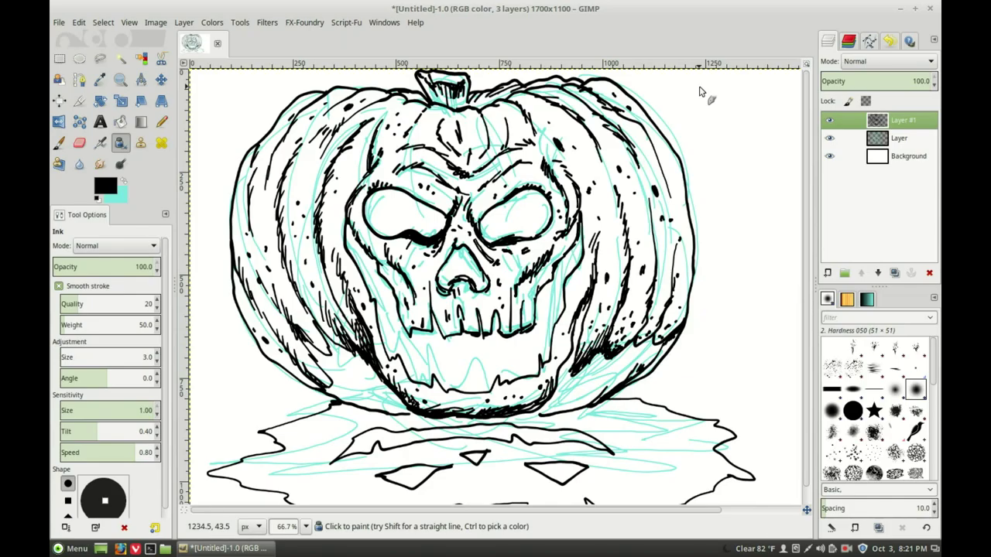
# Step: Set the Ink size to 2.0 and hatch along the upper edge of the left eye socket up to the brow
pyautogui.click(157, 363)
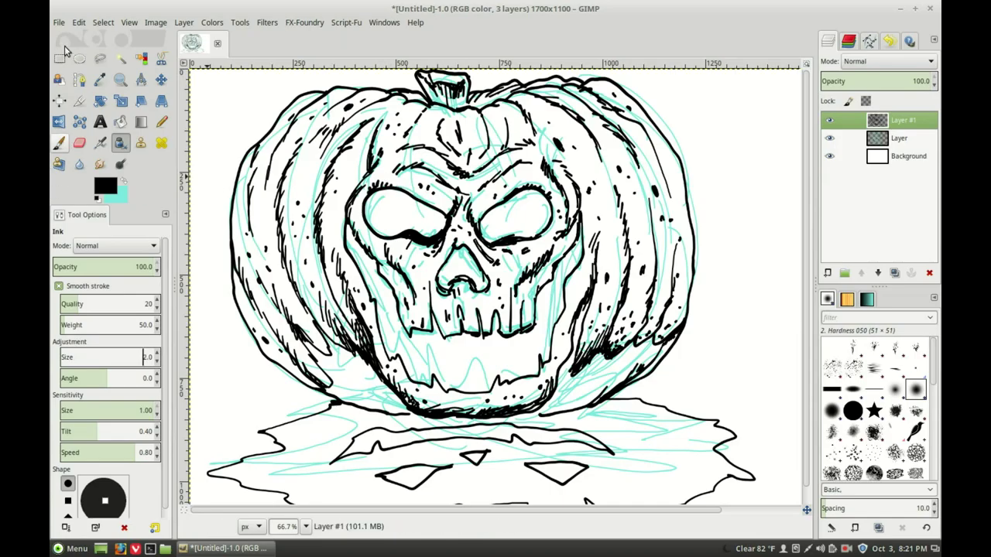
pyautogui.click(120, 78)
pyautogui.click(537, 302)
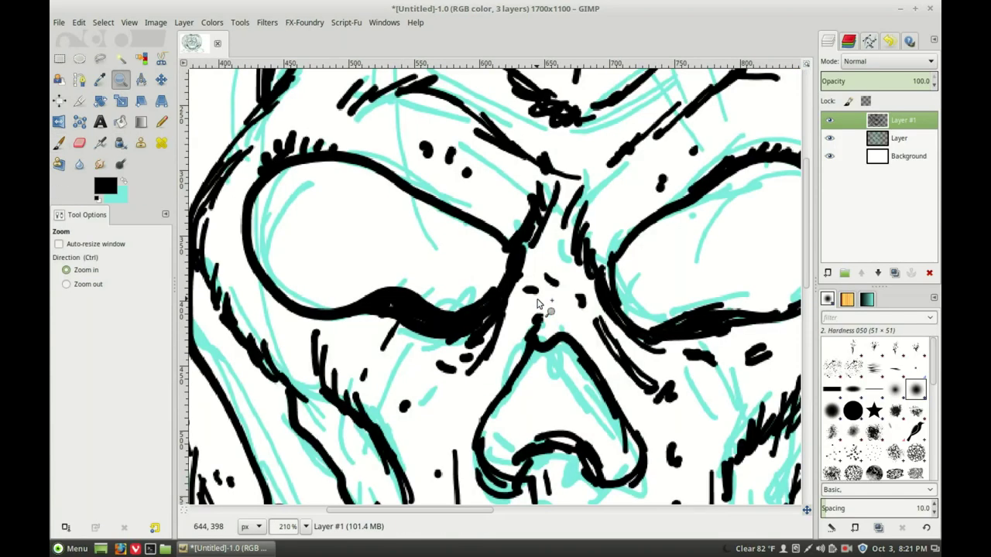
pyautogui.click(120, 142)
pyautogui.moveTo(322, 138); pyautogui.dragTo(321, 120)
pyautogui.moveTo(329, 144); pyautogui.dragTo(334, 119)
pyautogui.moveTo(344, 151)
pyautogui.mouseDown()
pyautogui.moveTo(343, 127)
pyautogui.moveTo(352, 132)
pyautogui.mouseUp()
pyautogui.moveTo(462, 209); pyautogui.dragTo(496, 151)
pyautogui.moveTo(483, 209); pyautogui.dragTo(507, 155)
pyautogui.moveTo(494, 230); pyautogui.dragTo(511, 197)
pyautogui.moveTo(503, 234); pyautogui.dragTo(524, 195)
pyautogui.moveTo(514, 226); pyautogui.dragTo(531, 193)
pyautogui.moveTo(500, 236); pyautogui.dragTo(508, 224)
# Step: Hatch the cheek beneath the left eye socket and the left side of the nose bridge with thin strokes
pyautogui.moveTo(365, 373); pyautogui.dragTo(391, 339)
pyautogui.moveTo(368, 418); pyautogui.dragTo(398, 362)
pyautogui.moveTo(380, 428); pyautogui.dragTo(399, 370)
pyautogui.moveTo(393, 450); pyautogui.dragTo(404, 399)
pyautogui.moveTo(402, 437); pyautogui.dragTo(423, 387)
pyautogui.moveTo(493, 373); pyautogui.dragTo(523, 320)
# Step: Hatch above and below the right eye socket and along the right side of the nose bridge
pyautogui.moveTo(624, 232); pyautogui.dragTo(624, 207)
pyautogui.moveTo(630, 232)
pyautogui.mouseDown()
pyautogui.moveTo(633, 206)
pyautogui.moveTo(640, 212)
pyautogui.moveTo(689, 173)
pyautogui.mouseUp()
pyautogui.moveTo(695, 193); pyautogui.dragTo(698, 162)
pyautogui.moveTo(726, 357)
pyautogui.mouseDown()
pyautogui.moveTo(701, 331)
pyautogui.moveTo(713, 334)
pyautogui.mouseUp()
pyautogui.moveTo(740, 370); pyautogui.dragTo(720, 335)
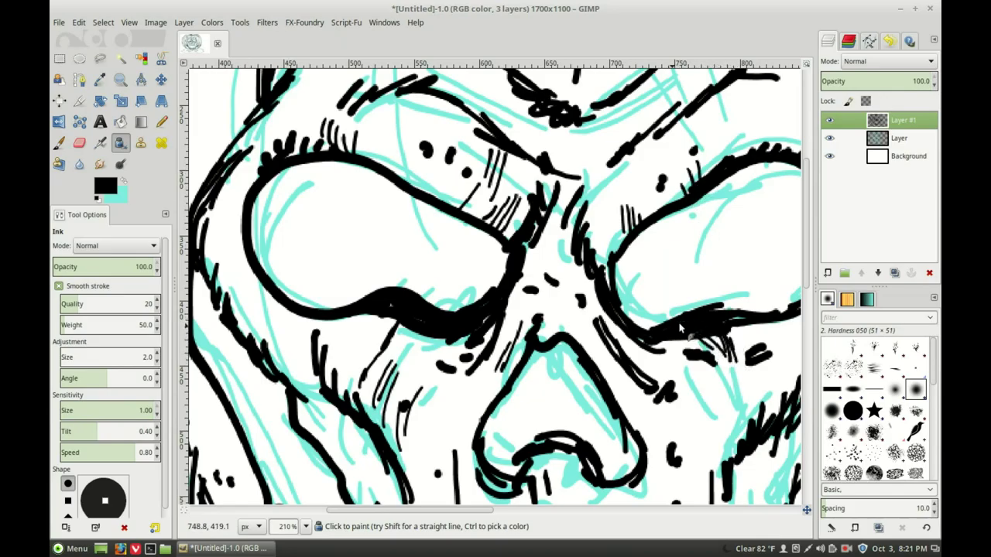
pyautogui.moveTo(677, 370)
pyautogui.mouseDown()
pyautogui.moveTo(653, 348)
pyautogui.moveTo(664, 359)
pyautogui.mouseUp()
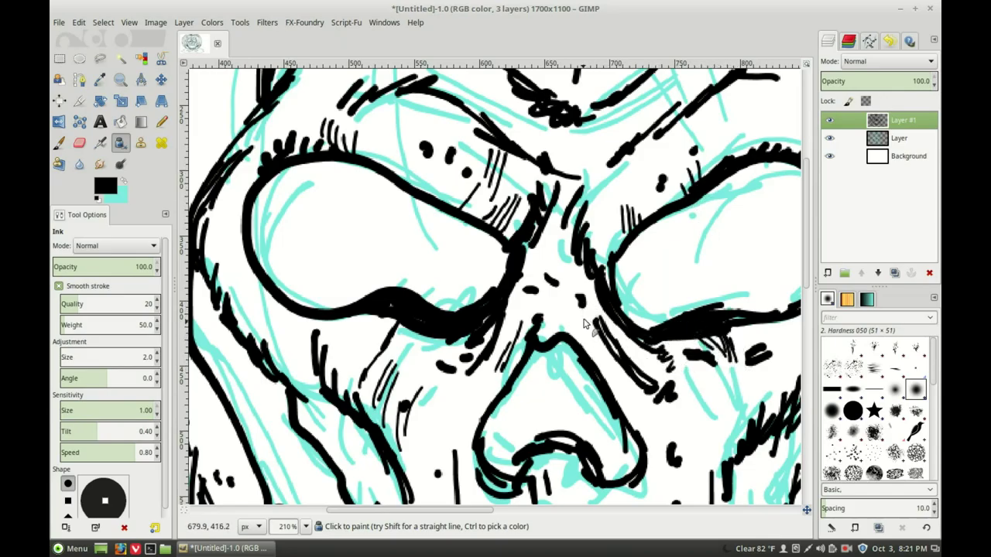
pyautogui.moveTo(596, 344)
pyautogui.mouseDown()
pyautogui.moveTo(578, 322)
pyautogui.moveTo(590, 328)
pyautogui.mouseUp()
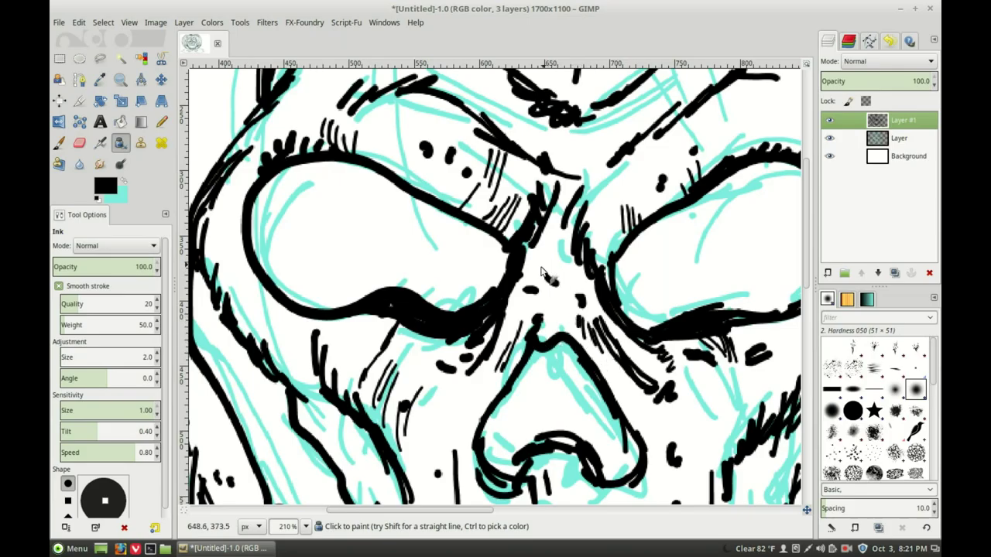
# Step: Hatch the left cheekbone's edge, the area under the nose, and the upper jaw and teeth on both sides
pyautogui.moveTo(250, 334); pyautogui.dragTo(234, 294)
pyautogui.moveTo(257, 353); pyautogui.dragTo(246, 305)
pyautogui.moveTo(282, 376)
pyautogui.mouseDown()
pyautogui.moveTo(260, 317)
pyautogui.moveTo(266, 325)
pyautogui.mouseUp()
pyautogui.scroll(-4, 317, 403)
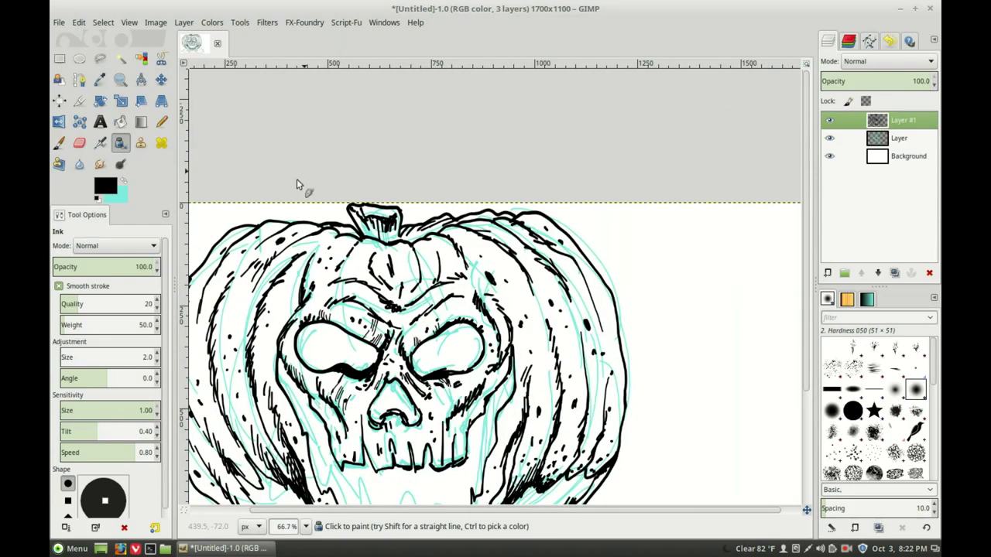
pyautogui.moveTo(335, 407)
pyautogui.mouseDown()
pyautogui.moveTo(338, 433)
pyautogui.moveTo(349, 468)
pyautogui.moveTo(348, 426)
pyautogui.moveTo(353, 444)
pyautogui.moveTo(386, 439)
pyautogui.moveTo(380, 430)
pyautogui.moveTo(390, 450)
pyautogui.moveTo(381, 455)
pyautogui.moveTo(386, 441)
pyautogui.moveTo(399, 468)
pyautogui.moveTo(396, 430)
pyautogui.moveTo(397, 441)
pyautogui.moveTo(398, 432)
pyautogui.moveTo(432, 444)
pyautogui.moveTo(437, 429)
pyautogui.moveTo(420, 439)
pyautogui.moveTo(424, 463)
pyautogui.moveTo(426, 437)
pyautogui.moveTo(444, 428)
pyautogui.moveTo(441, 459)
pyautogui.moveTo(459, 417)
pyautogui.mouseUp()
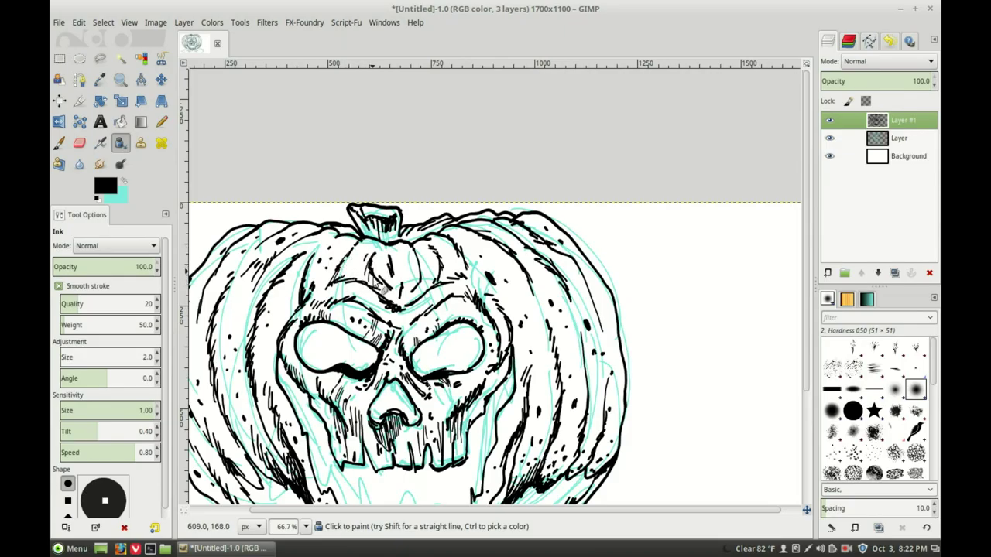
# Step: Add thin hatching to the central forehead creases and along the upper rims of both eye sockets
pyautogui.moveTo(410, 250)
pyautogui.mouseDown()
pyautogui.moveTo(425, 277)
pyautogui.moveTo(396, 294)
pyautogui.moveTo(401, 305)
pyautogui.mouseUp()
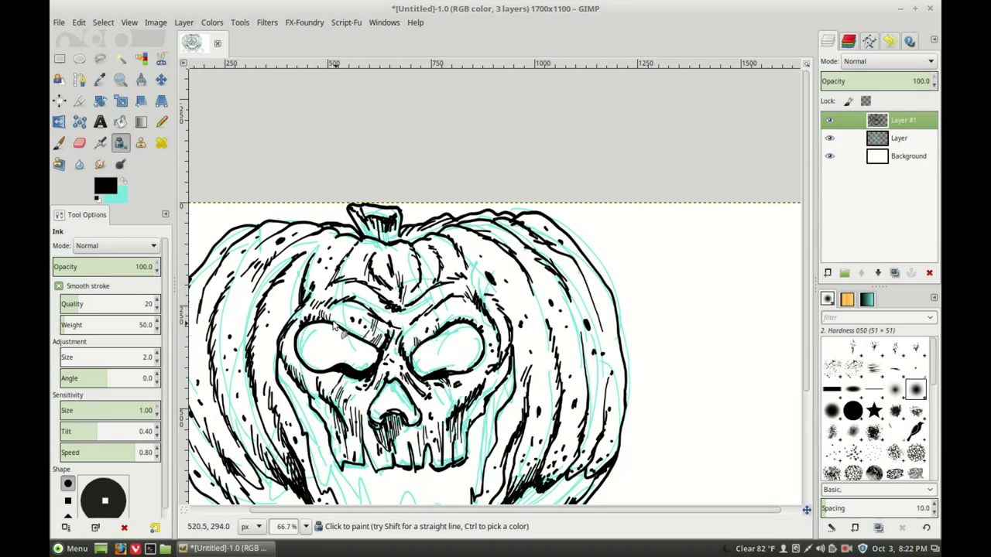
pyautogui.moveTo(346, 329); pyautogui.dragTo(367, 341)
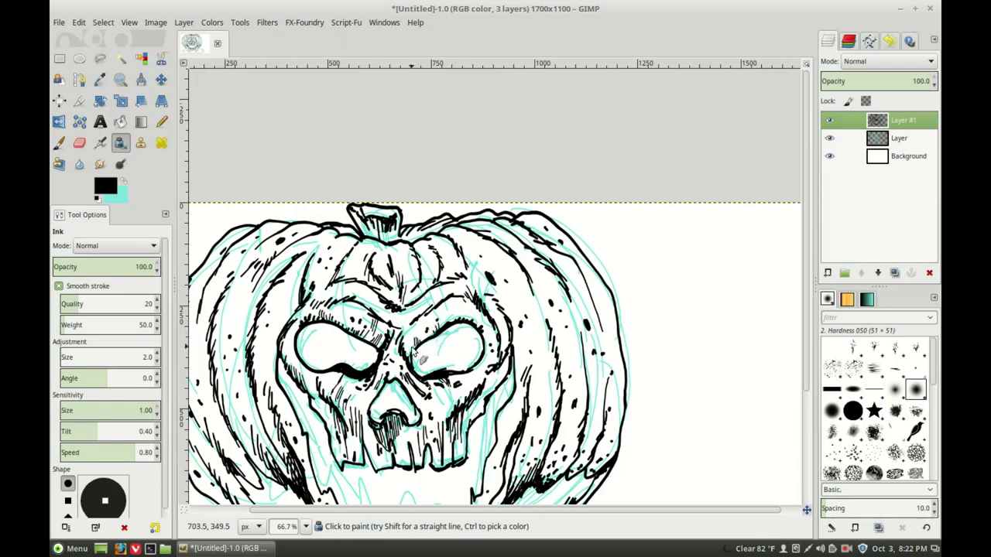
pyautogui.moveTo(436, 330); pyautogui.dragTo(475, 312)
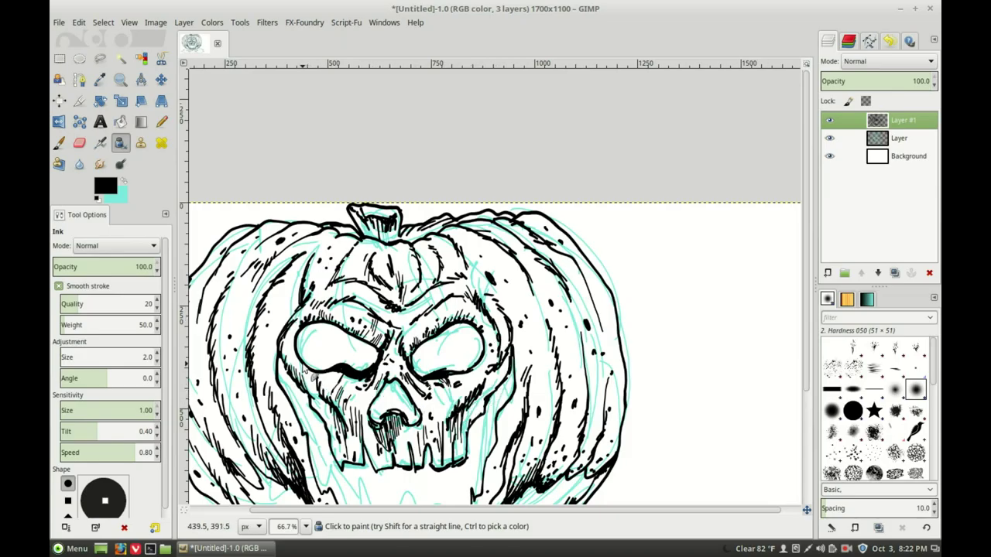
# Step: Hatch the lower halves of the ribs to the left of the skull face
pyautogui.moveTo(267, 364)
pyautogui.mouseDown()
pyautogui.moveTo(294, 409)
pyautogui.moveTo(272, 430)
pyautogui.moveTo(288, 469)
pyautogui.moveTo(285, 446)
pyautogui.mouseUp()
pyautogui.moveTo(230, 395); pyautogui.dragTo(256, 464)
pyautogui.moveTo(242, 428); pyautogui.dragTo(264, 470)
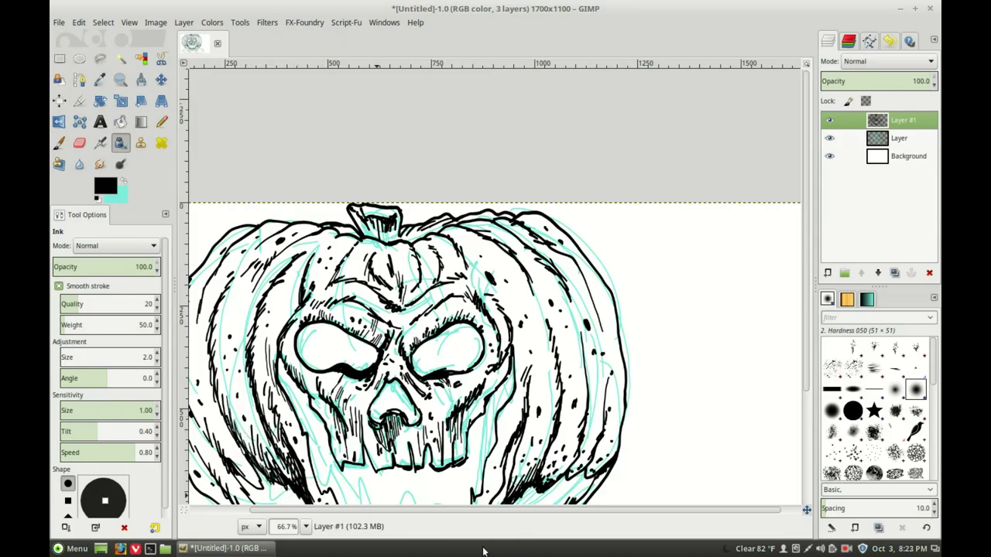
# Step: Darken the lower ends of the outer left ribs and hatch the lower parts of the right ribs
pyautogui.moveTo(389, 512); pyautogui.dragTo(344, 508)
pyautogui.scroll(-3, 680, 259)
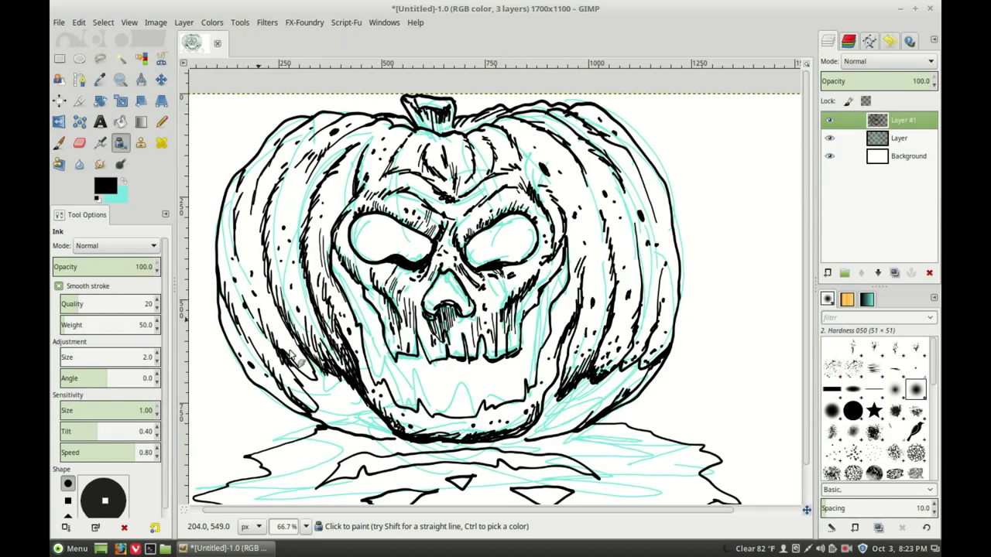
pyautogui.moveTo(308, 384)
pyautogui.mouseDown()
pyautogui.moveTo(320, 387)
pyautogui.moveTo(306, 379)
pyautogui.moveTo(317, 399)
pyautogui.moveTo(314, 387)
pyautogui.moveTo(327, 390)
pyautogui.moveTo(287, 383)
pyautogui.moveTo(269, 355)
pyautogui.moveTo(315, 418)
pyautogui.mouseUp()
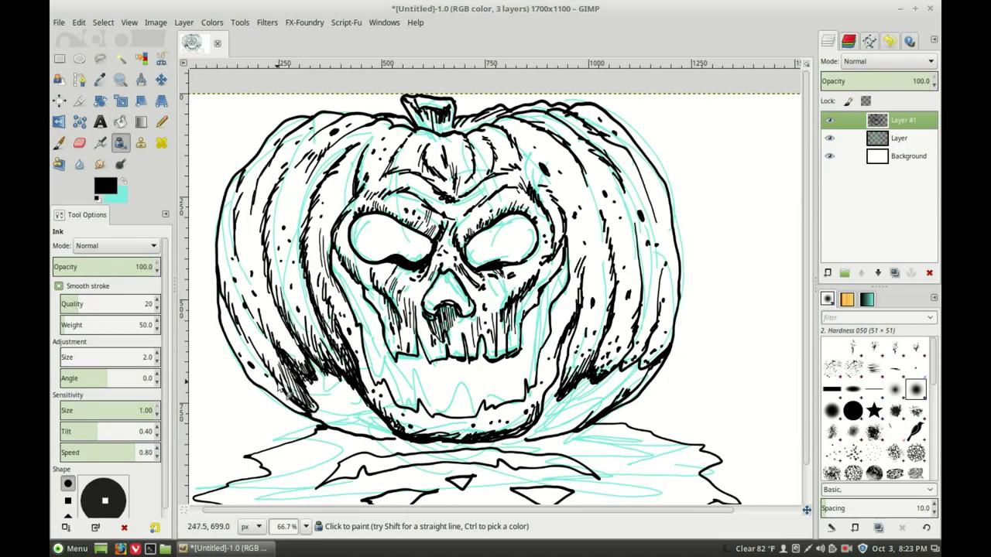
pyautogui.moveTo(259, 377)
pyautogui.mouseDown()
pyautogui.moveTo(287, 404)
pyautogui.moveTo(257, 328)
pyautogui.moveTo(301, 358)
pyautogui.moveTo(288, 309)
pyautogui.moveTo(340, 370)
pyautogui.moveTo(350, 349)
pyautogui.moveTo(371, 378)
pyautogui.mouseUp()
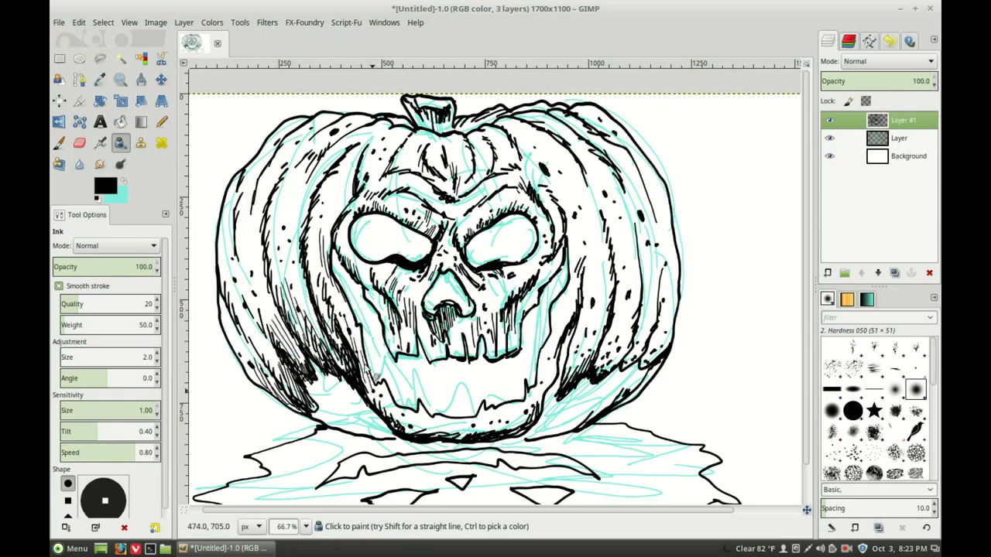
pyautogui.moveTo(563, 337)
pyautogui.mouseDown()
pyautogui.moveTo(553, 385)
pyautogui.moveTo(577, 334)
pyautogui.moveTo(586, 389)
pyautogui.moveTo(592, 332)
pyautogui.moveTo(612, 325)
pyautogui.moveTo(601, 392)
pyautogui.moveTo(616, 328)
pyautogui.moveTo(609, 366)
pyautogui.moveTo(639, 326)
pyautogui.moveTo(630, 361)
pyautogui.moveTo(641, 377)
pyautogui.moveTo(638, 345)
pyautogui.mouseUp()
pyautogui.moveTo(650, 368)
pyautogui.mouseDown()
pyautogui.moveTo(659, 325)
pyautogui.moveTo(665, 364)
pyautogui.moveTo(679, 303)
pyautogui.moveTo(620, 262)
pyautogui.mouseUp()
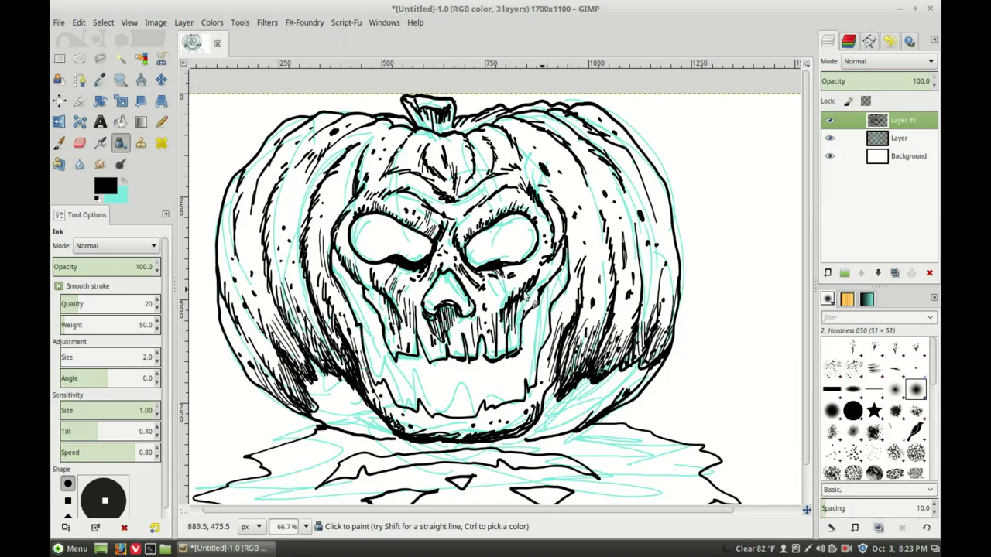
# Step: Deepen the hatching beneath both eye sockets down to the sides of the nose
pyautogui.moveTo(397, 270); pyautogui.dragTo(389, 265)
pyautogui.moveTo(396, 272); pyautogui.dragTo(419, 297)
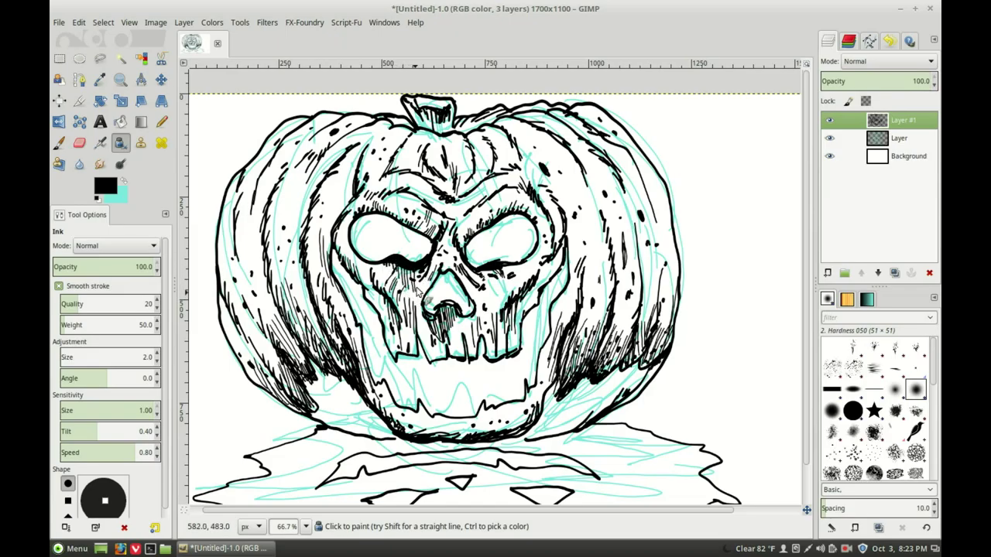
pyautogui.moveTo(469, 267)
pyautogui.mouseDown()
pyautogui.moveTo(484, 301)
pyautogui.moveTo(506, 283)
pyautogui.mouseUp()
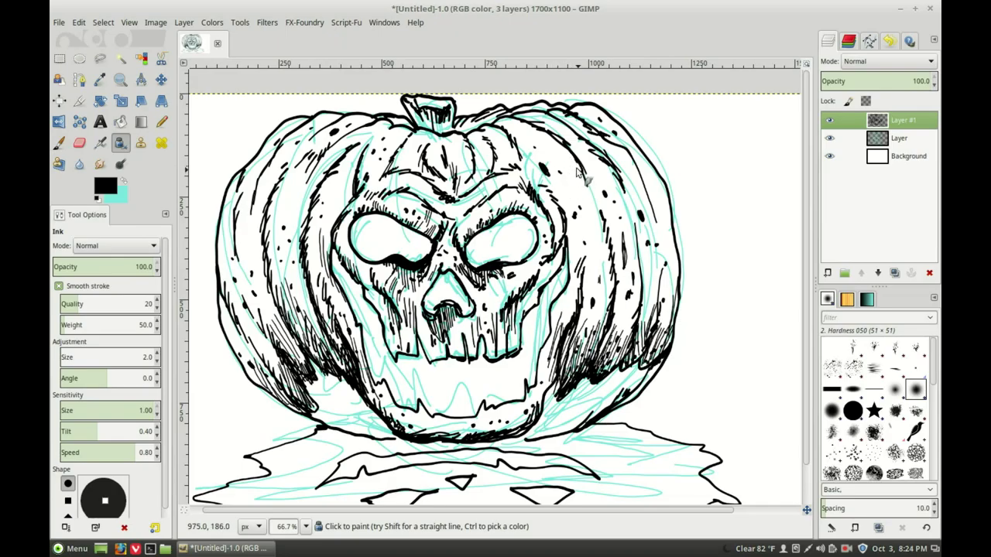
# Step: Hatch the ribs directly beside the skull face, along the right temple and jaw and along the left side
pyautogui.moveTo(554, 186)
pyautogui.mouseDown()
pyautogui.moveTo(571, 223)
pyautogui.moveTo(563, 193)
pyautogui.moveTo(581, 275)
pyautogui.mouseUp()
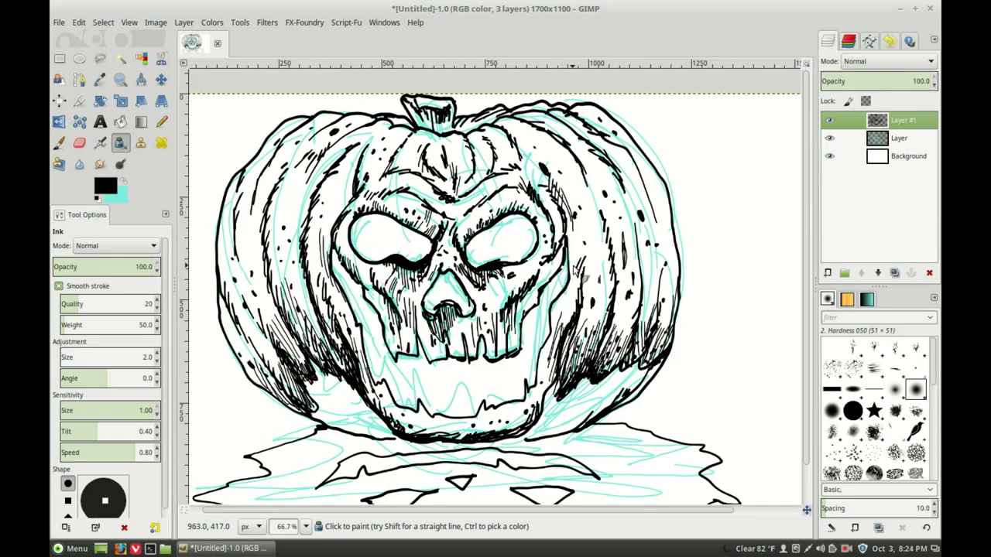
pyautogui.moveTo(569, 315)
pyautogui.mouseDown()
pyautogui.moveTo(596, 255)
pyautogui.moveTo(584, 247)
pyautogui.moveTo(587, 278)
pyautogui.moveTo(586, 249)
pyautogui.mouseUp()
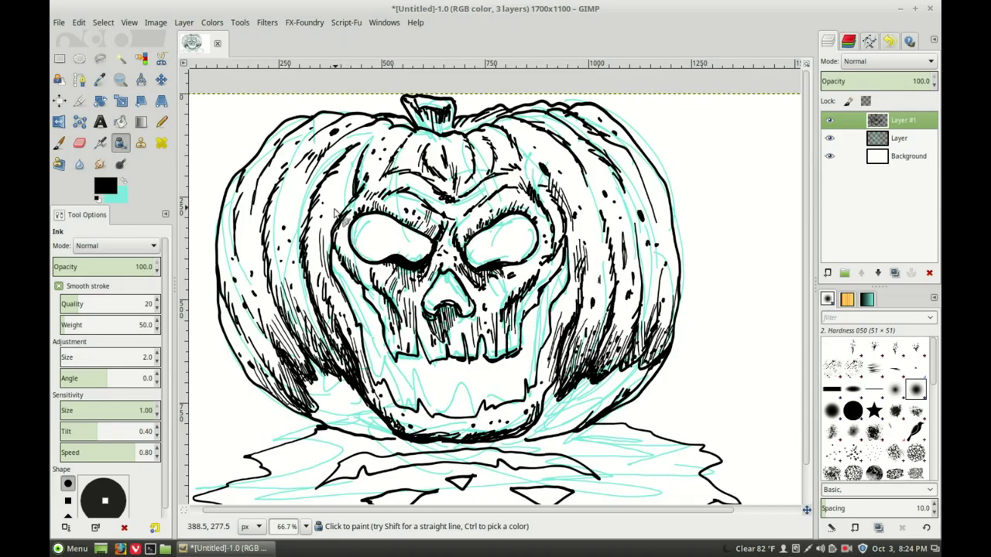
pyautogui.moveTo(333, 227)
pyautogui.mouseDown()
pyautogui.moveTo(336, 308)
pyautogui.moveTo(330, 284)
pyautogui.moveTo(309, 279)
pyautogui.moveTo(302, 294)
pyautogui.moveTo(309, 288)
pyautogui.moveTo(330, 357)
pyautogui.moveTo(353, 324)
pyautogui.moveTo(340, 309)
pyautogui.moveTo(364, 370)
pyautogui.mouseUp()
# Step: Thicken the hatching on the lower right ribs and add thin strokes to the outermost ribs on both sides
pyautogui.moveTo(563, 400)
pyautogui.mouseDown()
pyautogui.moveTo(552, 413)
pyautogui.moveTo(569, 321)
pyautogui.moveTo(607, 382)
pyautogui.moveTo(619, 341)
pyautogui.mouseUp()
pyautogui.moveTo(617, 378)
pyautogui.mouseDown()
pyautogui.moveTo(623, 352)
pyautogui.moveTo(636, 364)
pyautogui.moveTo(646, 316)
pyautogui.moveTo(655, 355)
pyautogui.moveTo(663, 343)
pyautogui.moveTo(670, 272)
pyautogui.moveTo(660, 263)
pyautogui.moveTo(664, 288)
pyautogui.moveTo(684, 303)
pyautogui.moveTo(675, 325)
pyautogui.moveTo(617, 297)
pyautogui.mouseUp()
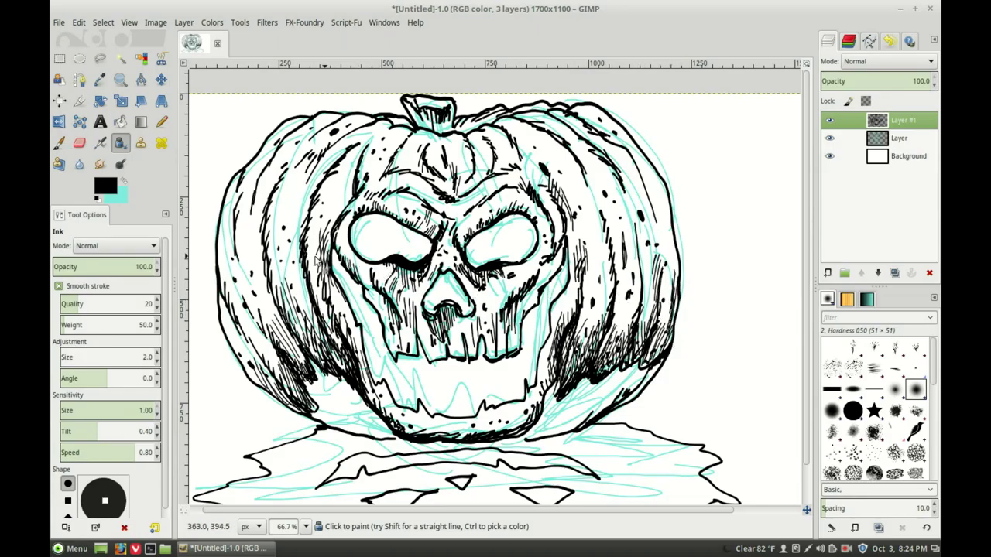
pyautogui.moveTo(240, 217); pyautogui.dragTo(245, 246)
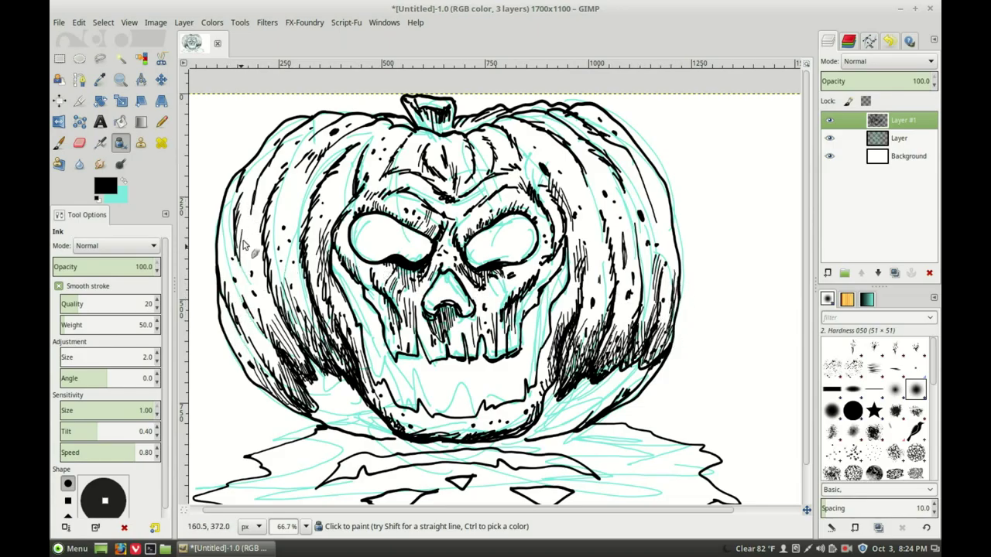
pyautogui.moveTo(654, 190)
pyautogui.mouseDown()
pyautogui.moveTo(639, 177)
pyautogui.moveTo(670, 245)
pyautogui.mouseUp()
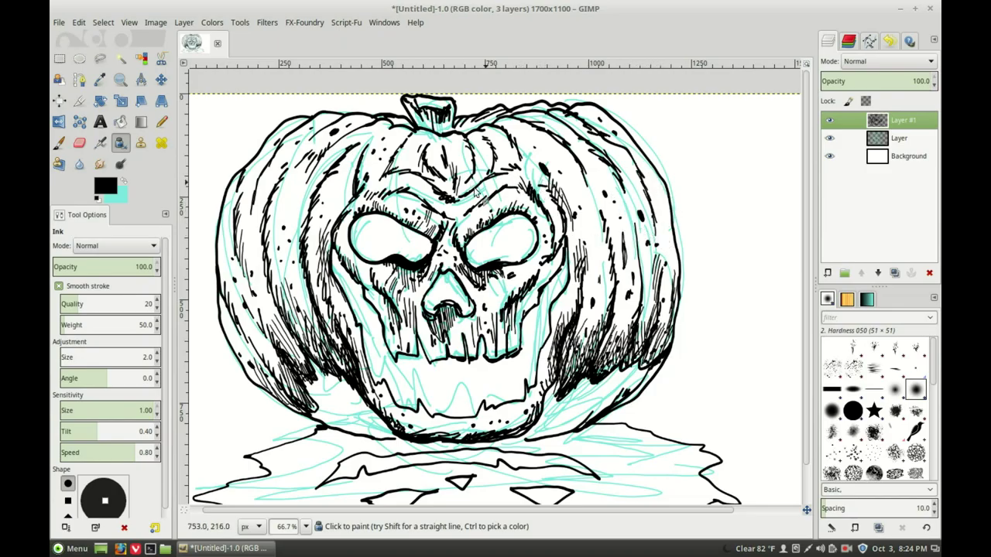
# Step: Add hatching strokes to the brow, around the base of the stem and on the upper right ribs
pyautogui.moveTo(401, 197)
pyautogui.mouseDown()
pyautogui.moveTo(393, 190)
pyautogui.moveTo(420, 190)
pyautogui.moveTo(438, 213)
pyautogui.moveTo(482, 217)
pyautogui.moveTo(492, 199)
pyautogui.mouseUp()
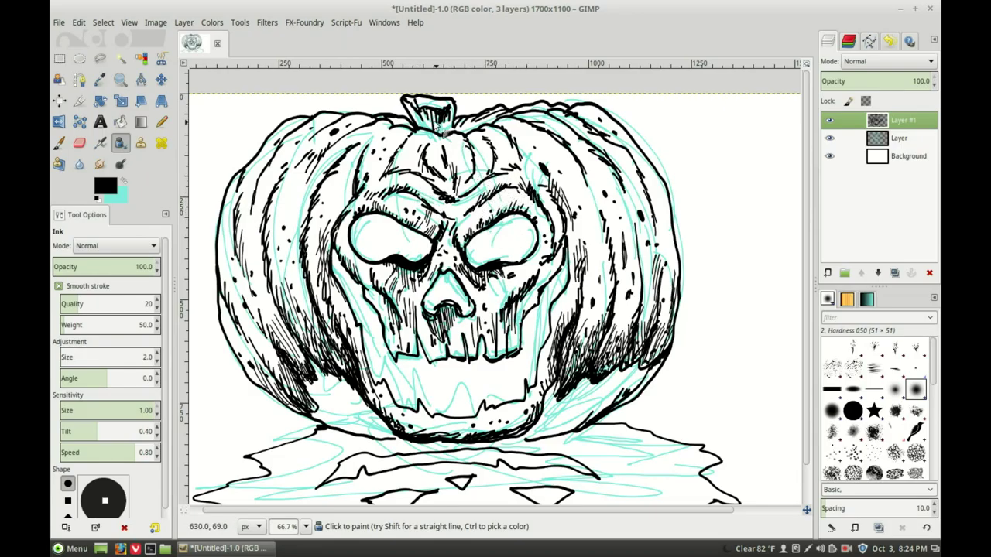
pyautogui.moveTo(433, 146)
pyautogui.mouseDown()
pyautogui.moveTo(302, 158)
pyautogui.moveTo(613, 220)
pyautogui.moveTo(586, 167)
pyautogui.mouseUp()
# Step: Delete the turquoise sketch layer beneath the ink layer
pyautogui.press('-')
pyautogui.press('-')
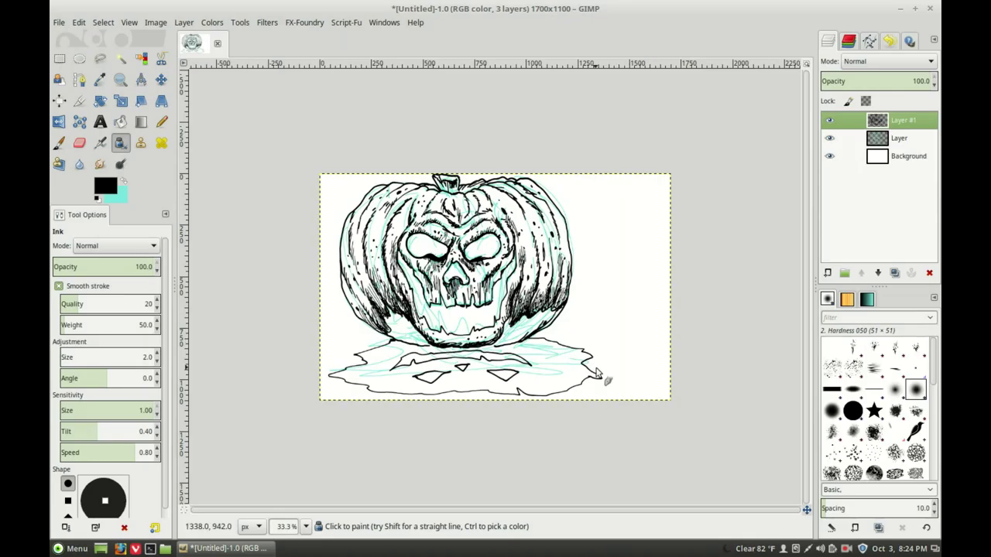
pyautogui.click(882, 138)
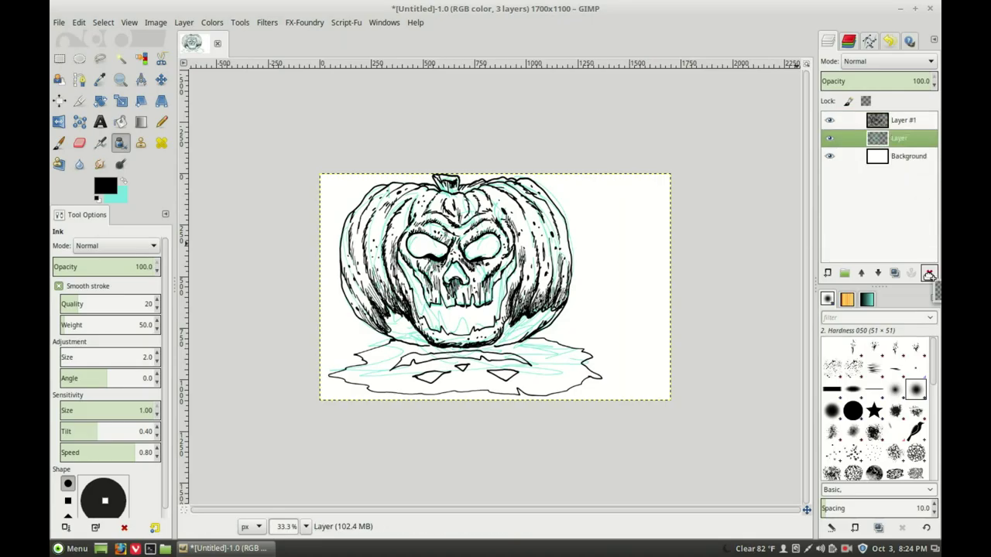
pyautogui.click(929, 273)
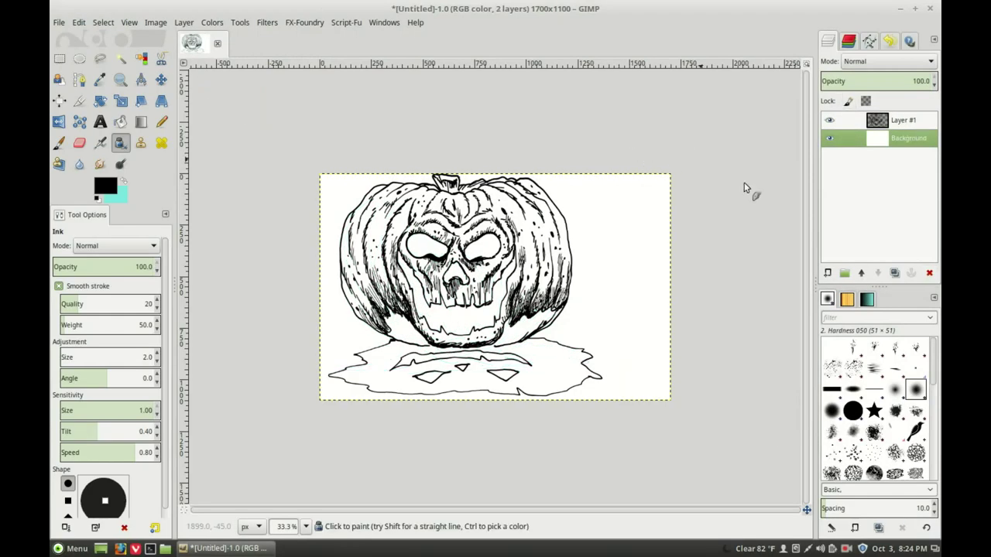
# Step: On Layer #1, select the ground shadow region with Fuzzy Select and grow the selection
pyautogui.click(885, 121)
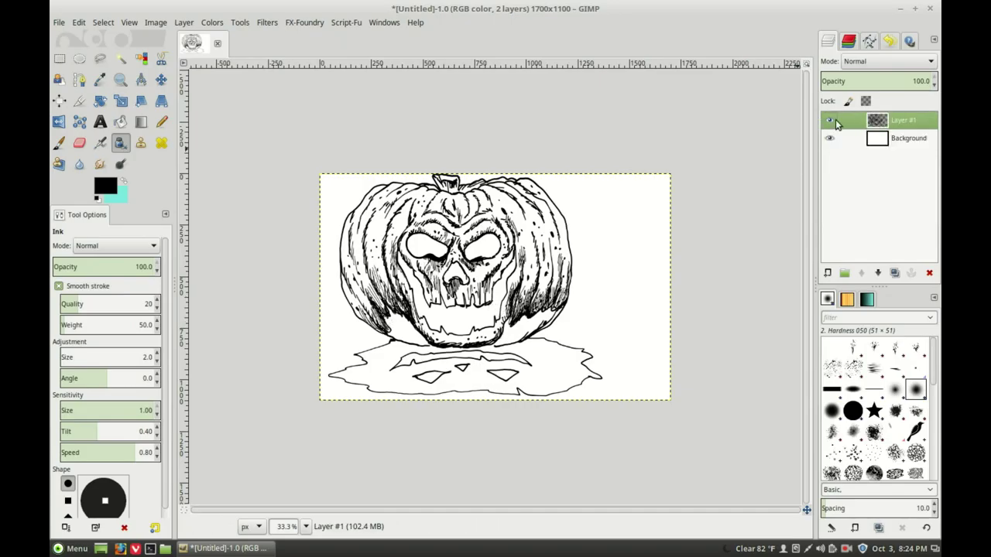
pyautogui.click(120, 58)
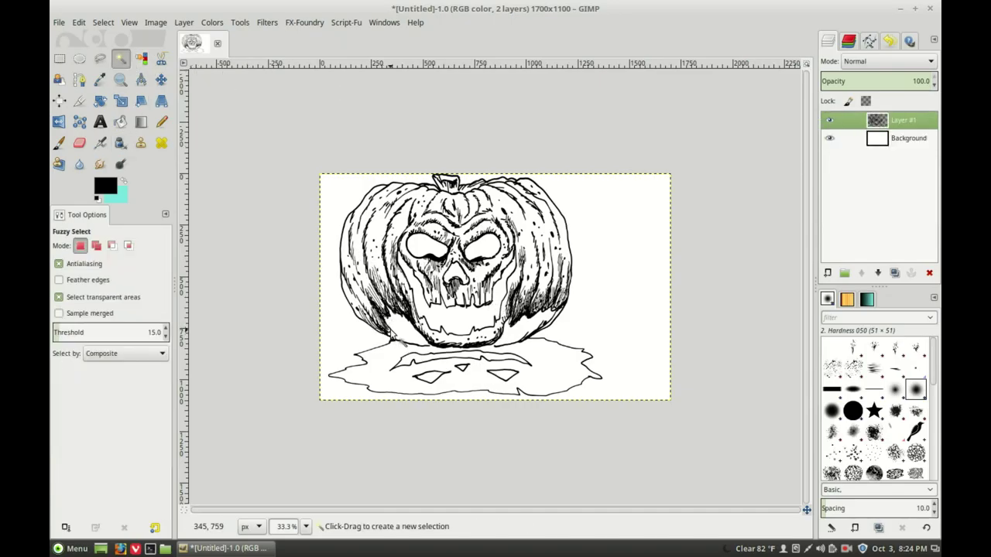
pyautogui.click(405, 327)
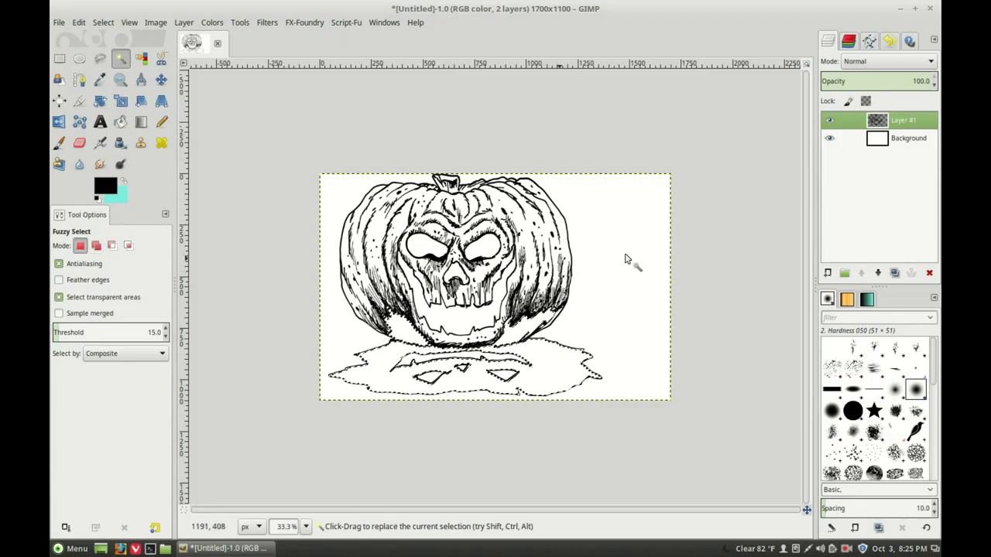
pyautogui.click(103, 22)
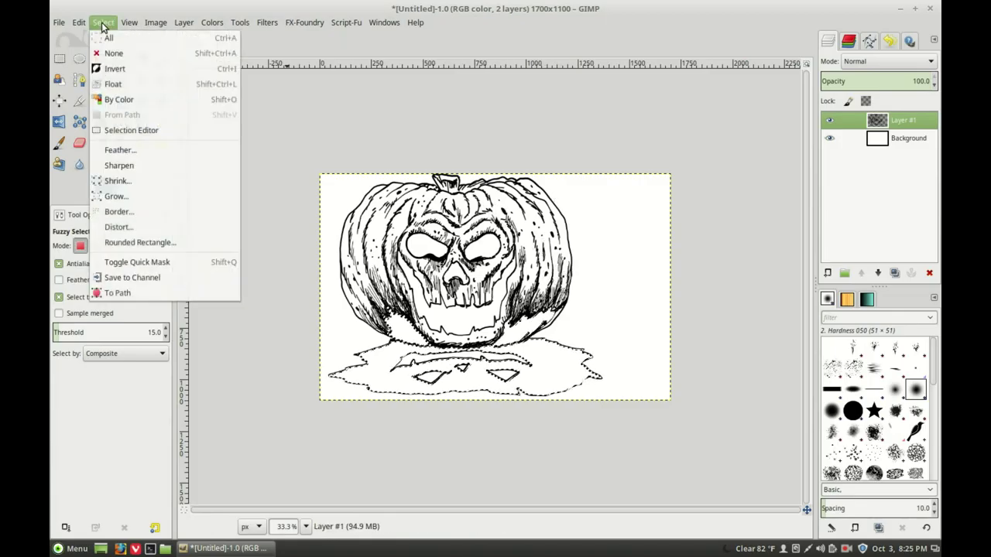
pyautogui.click(133, 197)
pyautogui.click(194, 237)
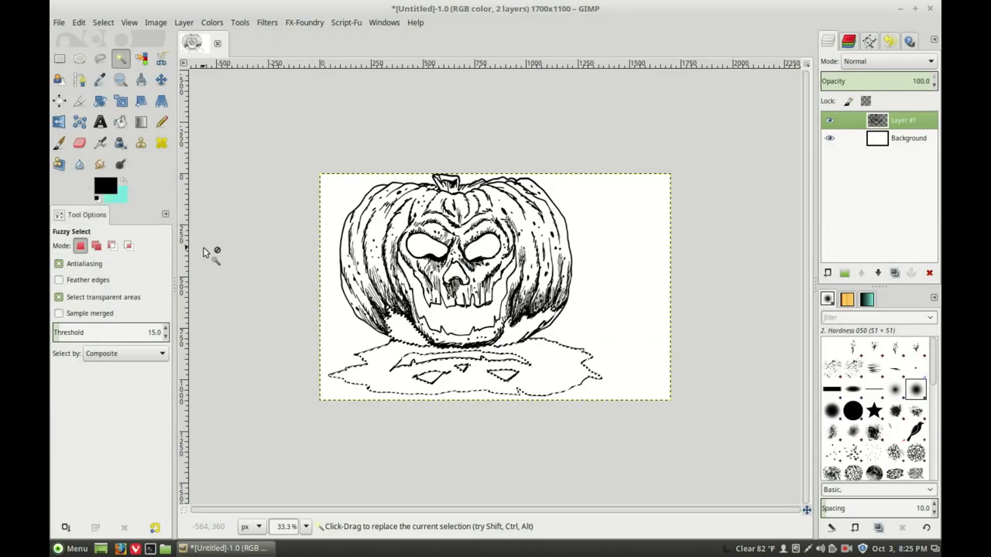
# Step: Fill the selected ground shadow with the black foreground colour and clear the selection
pyautogui.click(79, 21)
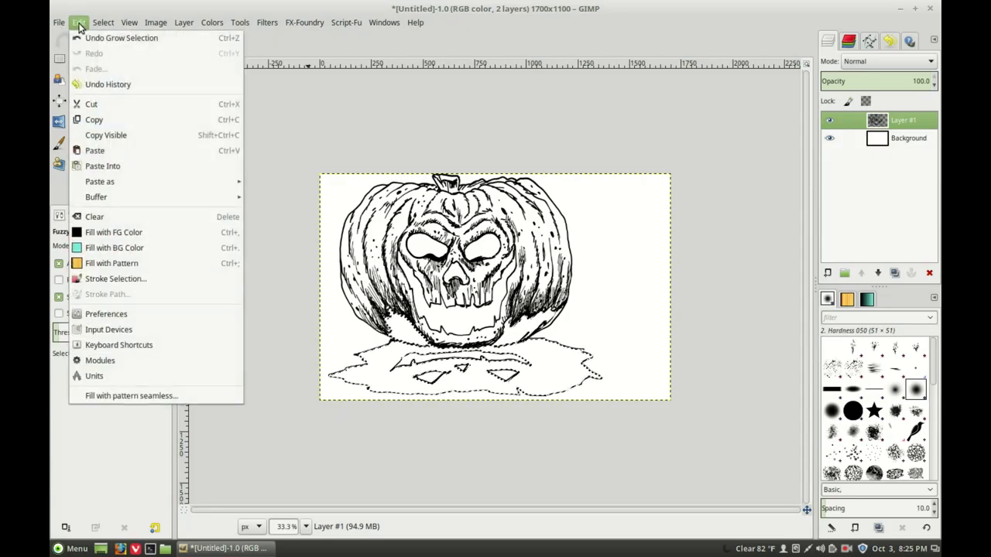
pyautogui.click(99, 234)
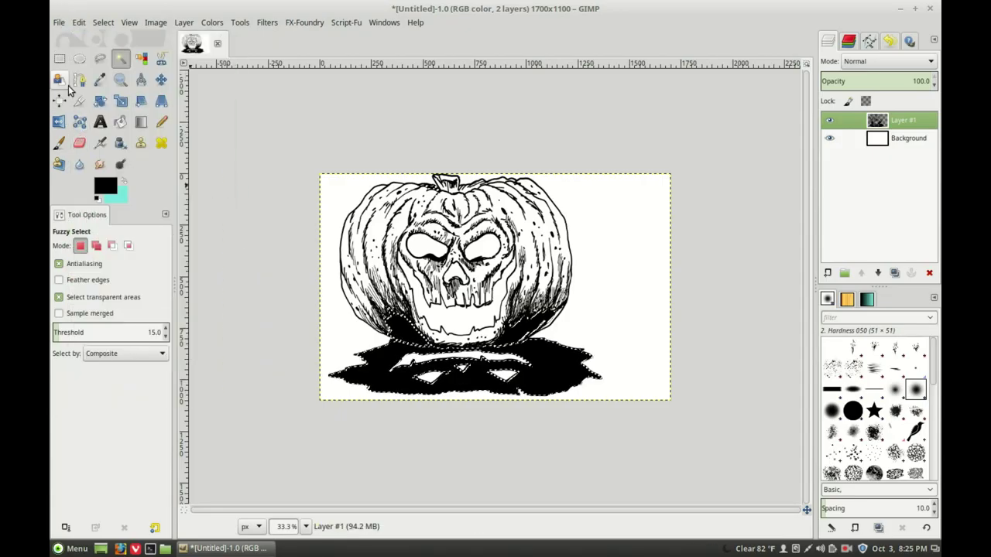
pyautogui.press('r')
pyautogui.click(246, 115)
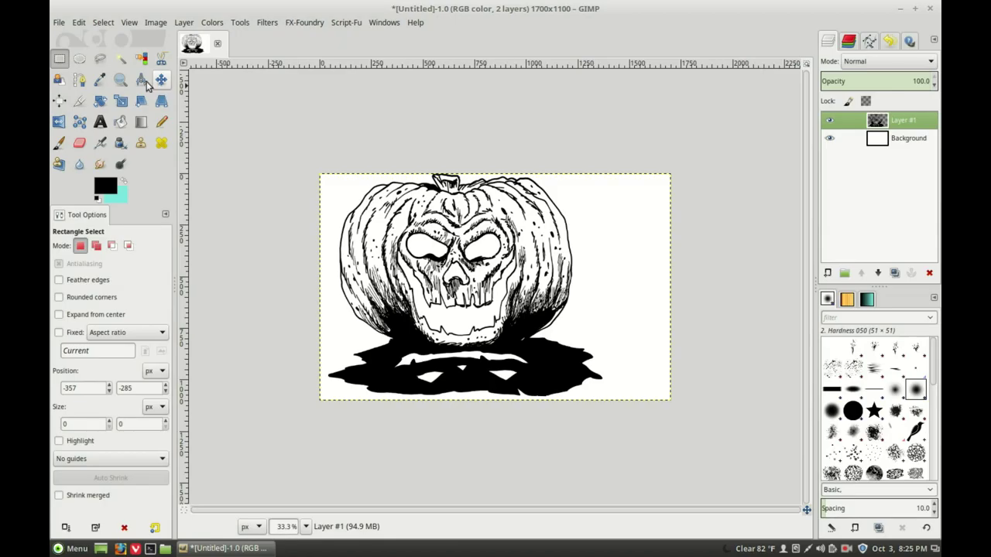
# Step: Blend the pumpkin's lower right ribs into the solid black shadow with Ink tool hatching
pyautogui.press('z')
pyautogui.moveTo(341, 281); pyautogui.dragTo(591, 391)
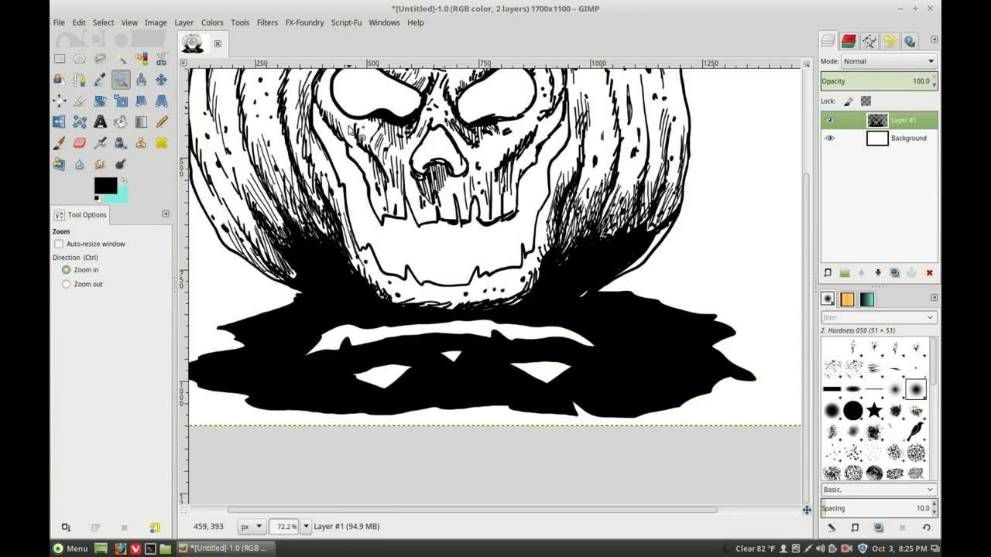
pyautogui.click(120, 143)
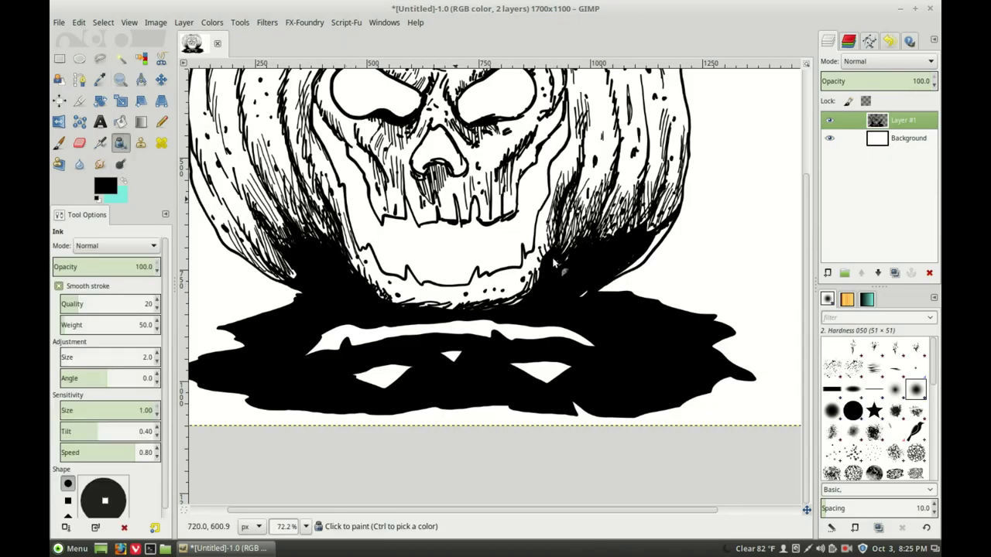
pyautogui.moveTo(579, 300)
pyautogui.mouseDown()
pyautogui.moveTo(619, 288)
pyautogui.moveTo(661, 246)
pyautogui.mouseUp()
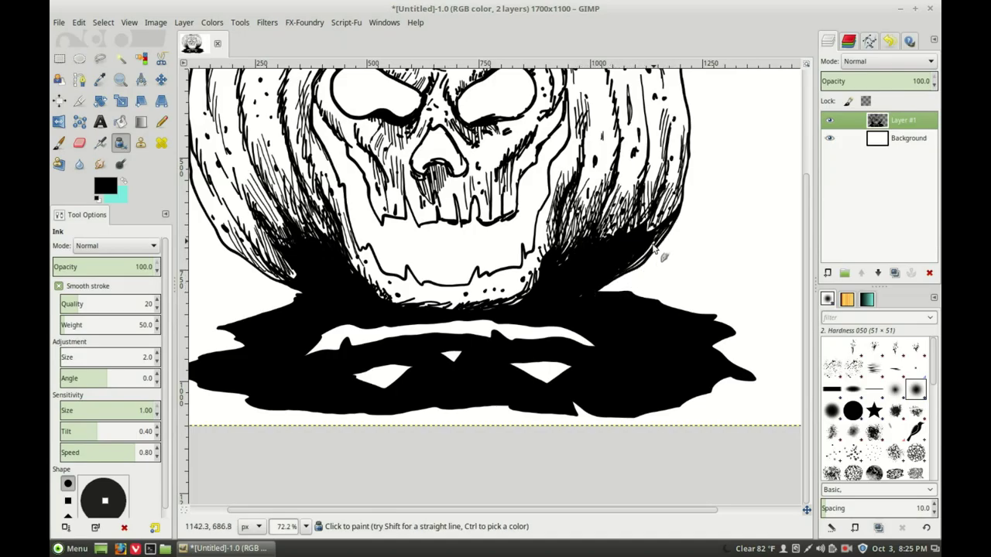
pyautogui.moveTo(650, 259)
pyautogui.mouseDown()
pyautogui.moveTo(654, 232)
pyautogui.moveTo(682, 200)
pyautogui.moveTo(696, 203)
pyautogui.moveTo(615, 197)
pyautogui.moveTo(606, 252)
pyautogui.moveTo(575, 240)
pyautogui.moveTo(593, 250)
pyautogui.mouseUp()
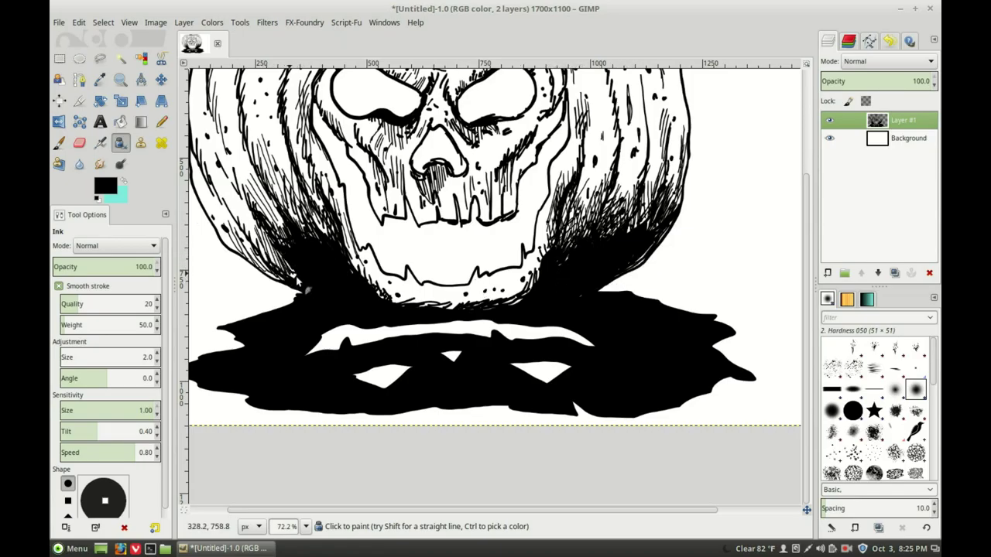
# Step: Hatch the lower left ribs down into the black shadow and add strokes along the underside of the chin
pyautogui.moveTo(291, 286)
pyautogui.mouseDown()
pyautogui.moveTo(240, 247)
pyautogui.moveTo(249, 264)
pyautogui.moveTo(242, 255)
pyautogui.moveTo(283, 285)
pyautogui.mouseUp()
pyautogui.moveTo(223, 218)
pyautogui.mouseDown()
pyautogui.moveTo(225, 228)
pyautogui.moveTo(267, 248)
pyautogui.moveTo(257, 230)
pyautogui.moveTo(284, 262)
pyautogui.mouseUp()
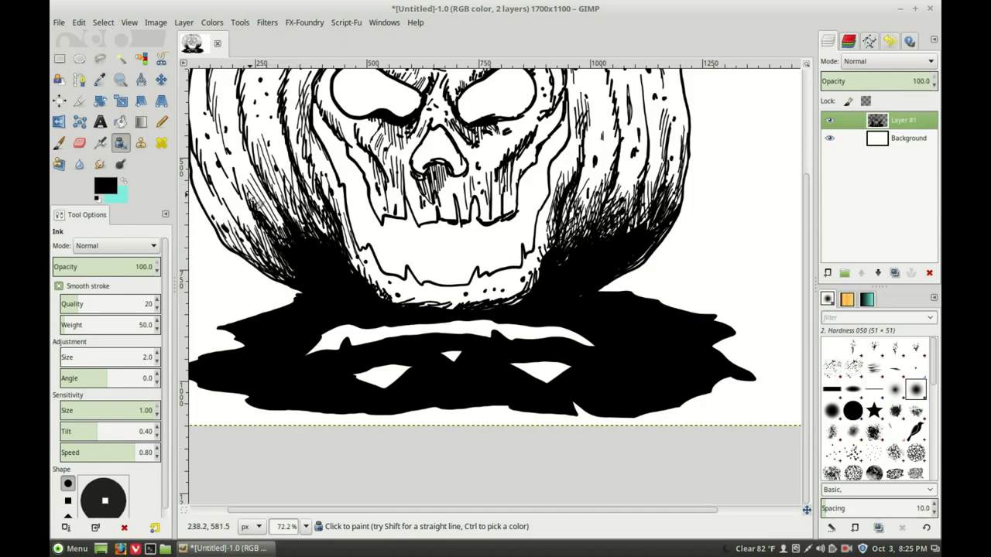
pyautogui.moveTo(281, 207)
pyautogui.mouseDown()
pyautogui.moveTo(263, 182)
pyautogui.moveTo(294, 231)
pyautogui.mouseUp()
pyautogui.moveTo(284, 185)
pyautogui.mouseDown()
pyautogui.moveTo(340, 295)
pyautogui.moveTo(391, 308)
pyautogui.moveTo(358, 259)
pyautogui.moveTo(370, 289)
pyautogui.moveTo(373, 276)
pyautogui.moveTo(381, 295)
pyautogui.moveTo(382, 278)
pyautogui.moveTo(387, 304)
pyautogui.moveTo(396, 290)
pyautogui.moveTo(428, 313)
pyautogui.mouseUp()
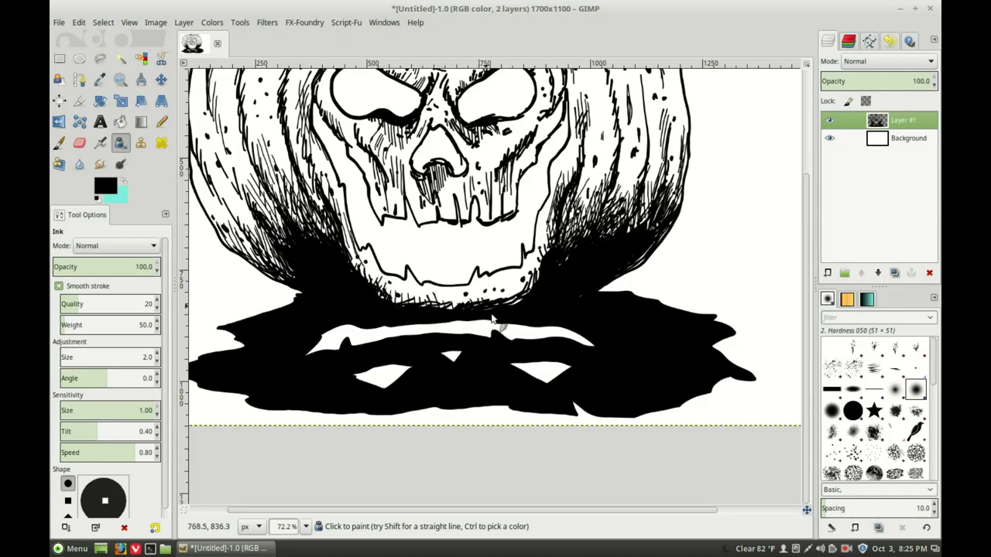
# Step: Extend the hatching up the right side of the jaw and onto the ribs beside it
pyautogui.moveTo(541, 291); pyautogui.dragTo(548, 270)
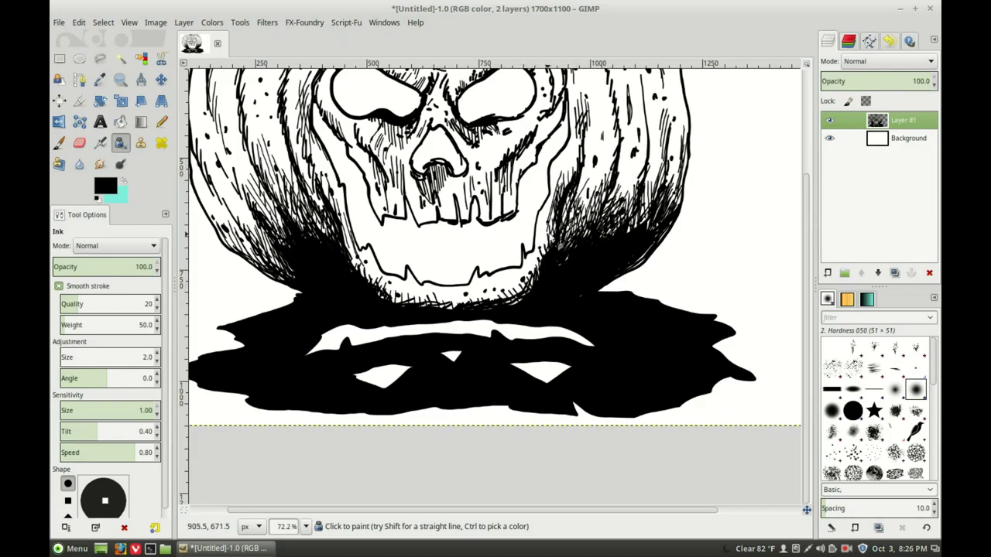
pyautogui.moveTo(537, 258)
pyautogui.mouseDown()
pyautogui.moveTo(551, 205)
pyautogui.moveTo(551, 223)
pyautogui.mouseUp()
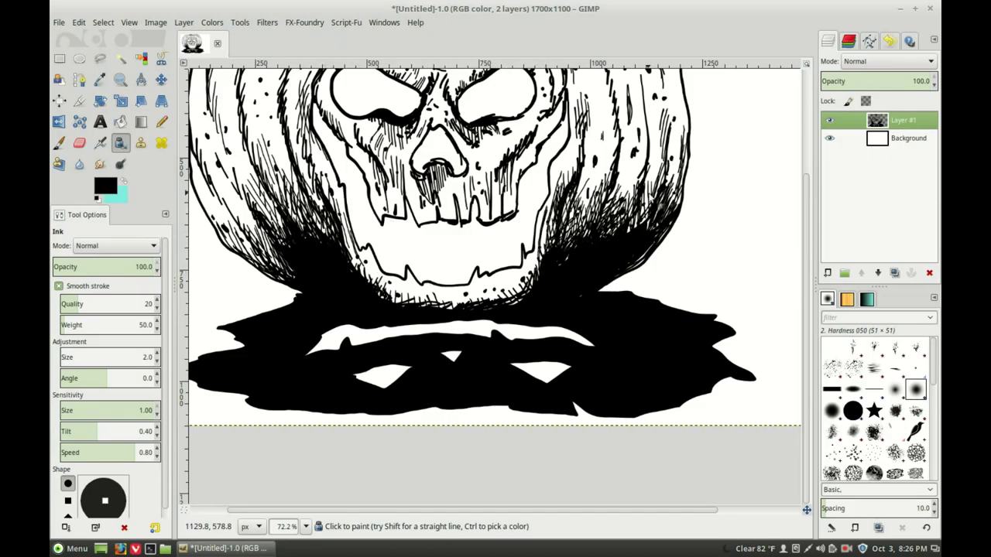
pyautogui.scroll(3, 692, 246)
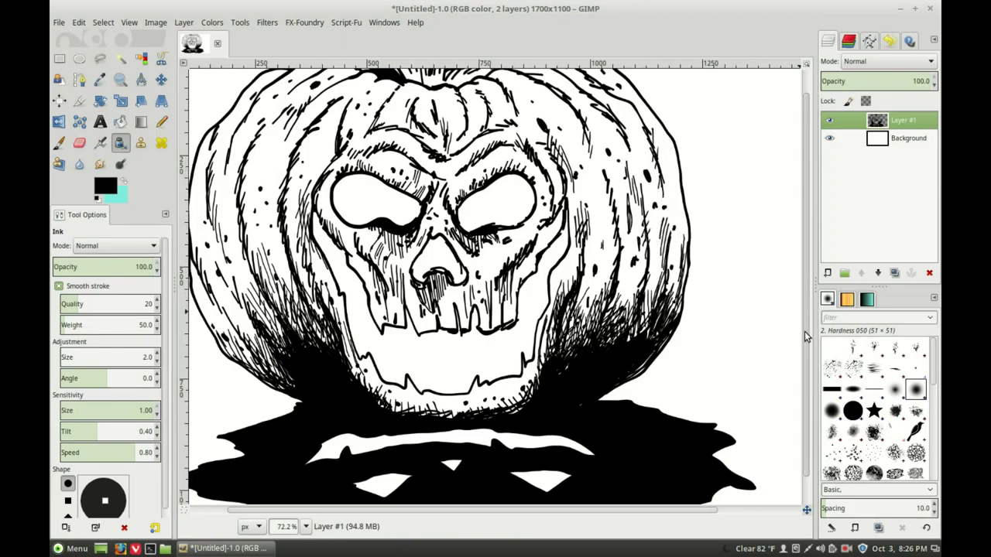
pyautogui.scroll(2, 805, 339)
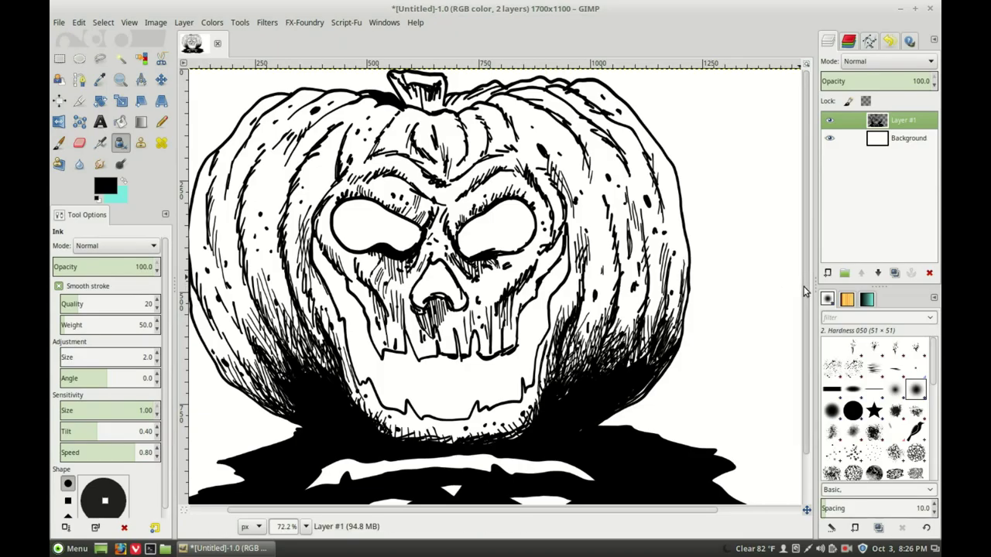
pyautogui.scroll(-5, 804, 294)
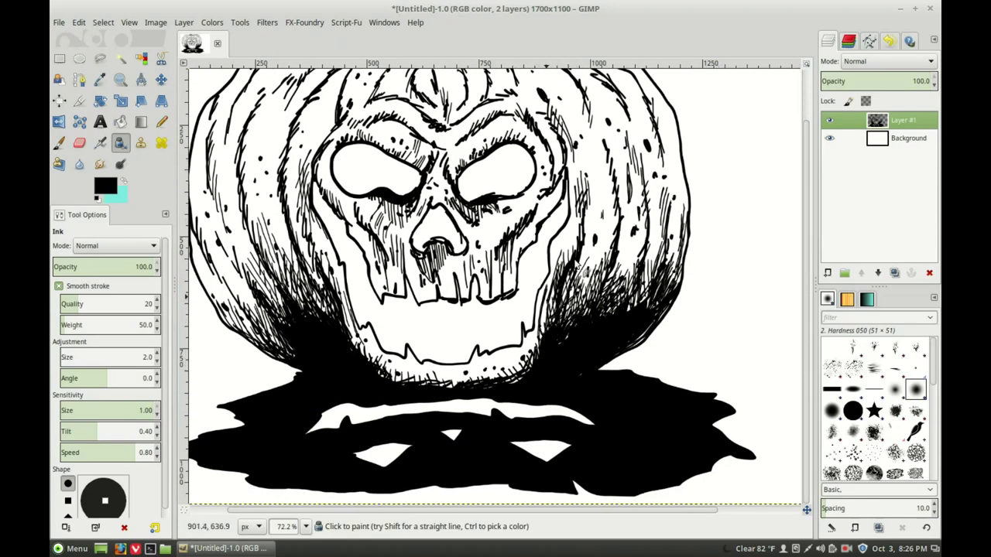
pyautogui.scroll(-3, 575, 265)
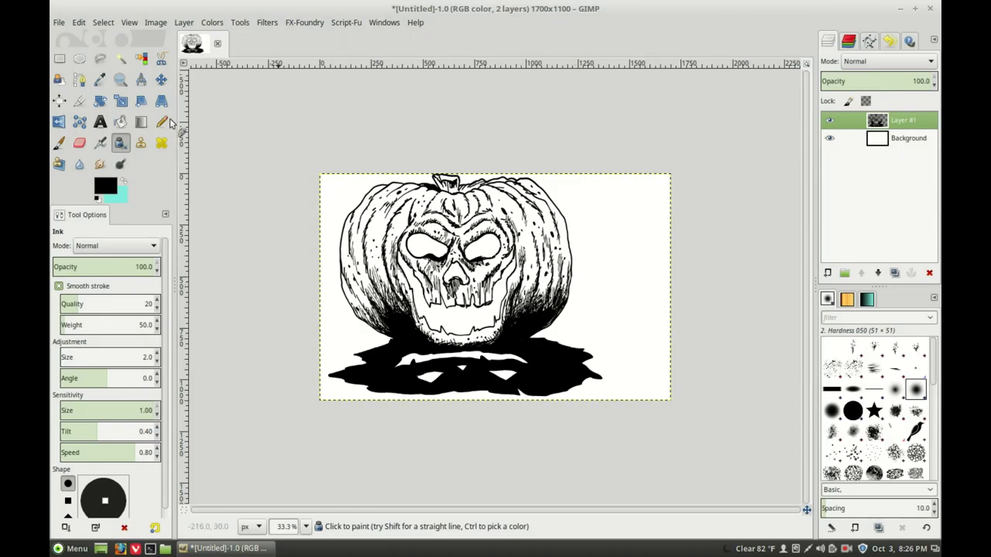
# Step: Export the drawing to the Desktop folder as Untitled.png and close GIMP
pyautogui.click(60, 23)
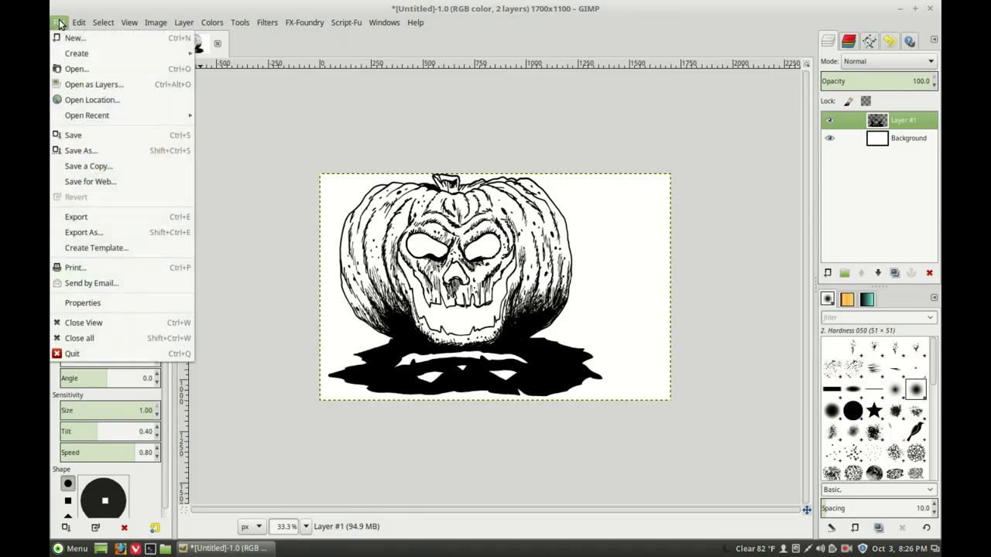
pyautogui.click(120, 232)
pyautogui.click(146, 152)
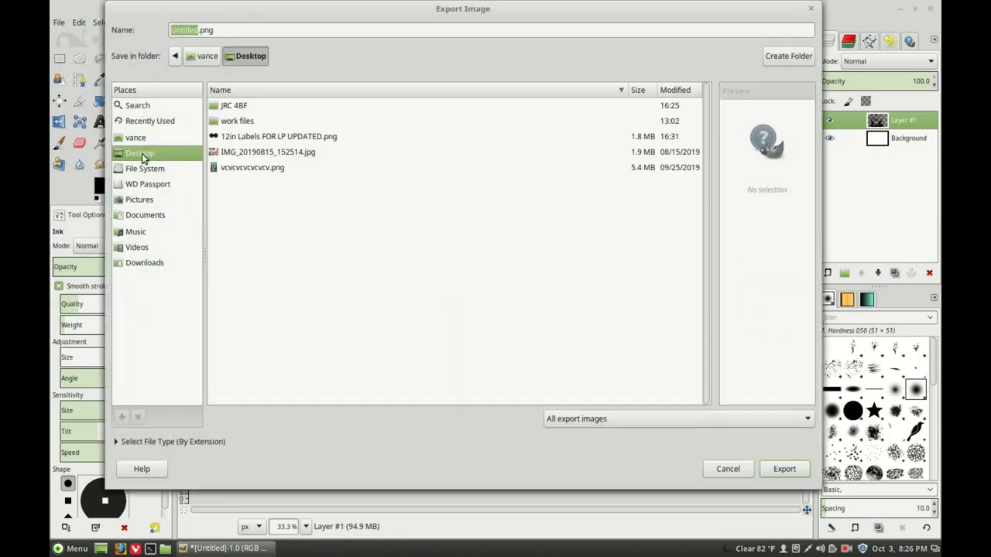
pyautogui.click(781, 469)
pyautogui.click(520, 320)
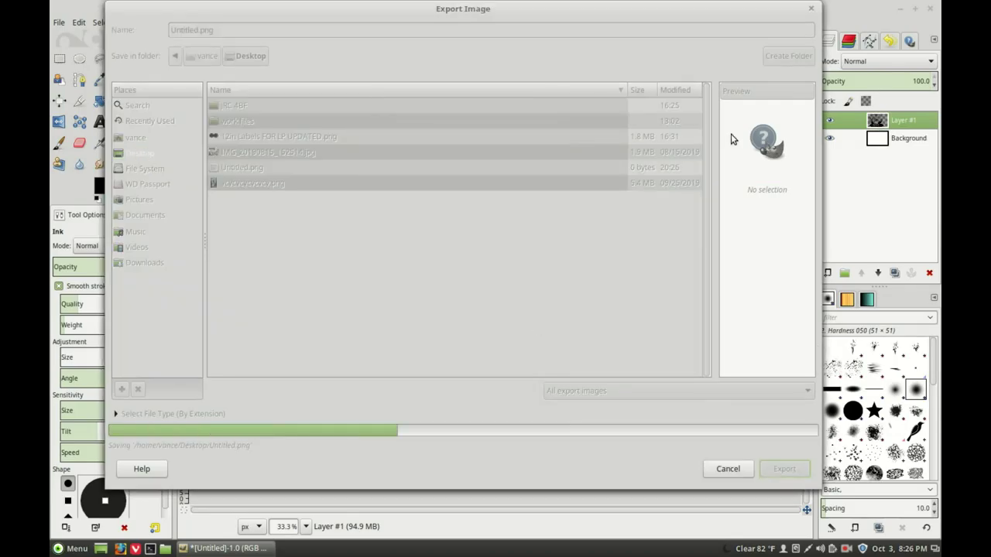
pyautogui.click(930, 7)
pyautogui.click(578, 348)
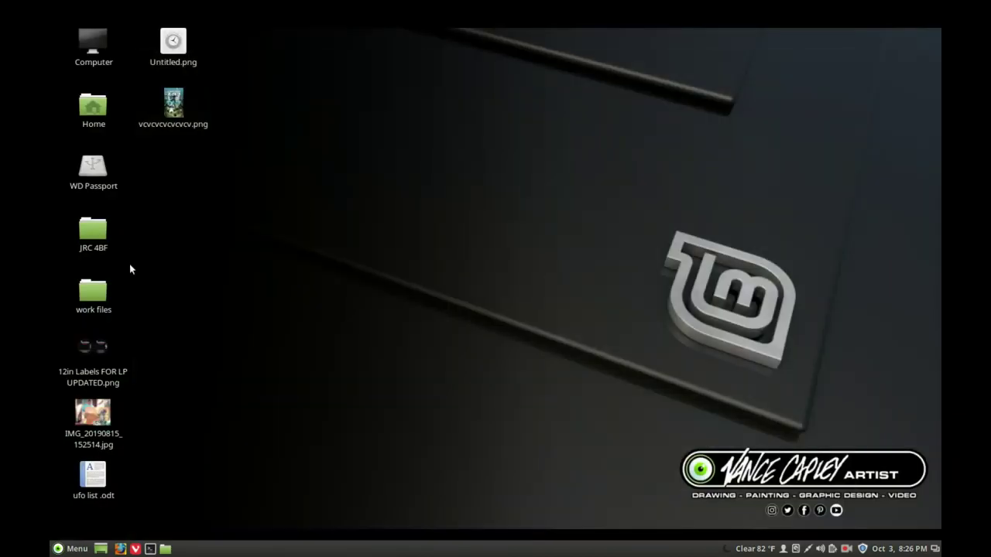
# Step: Open Untitled.png from the desktop in Inkscape as an embedded image with DPI from file and smooth rendering
pyautogui.rightClick(177, 44)
pyautogui.moveTo(294, 75)
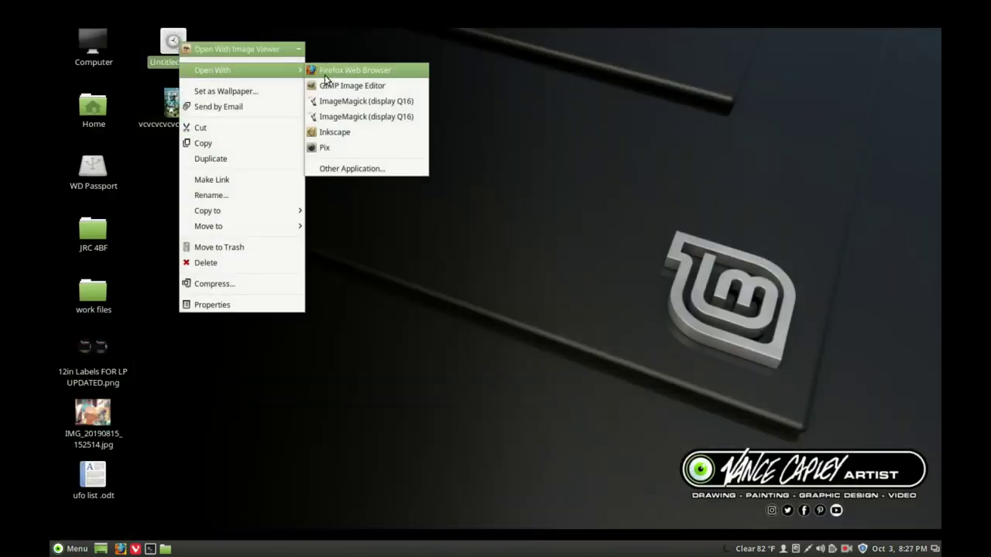
pyautogui.click(346, 131)
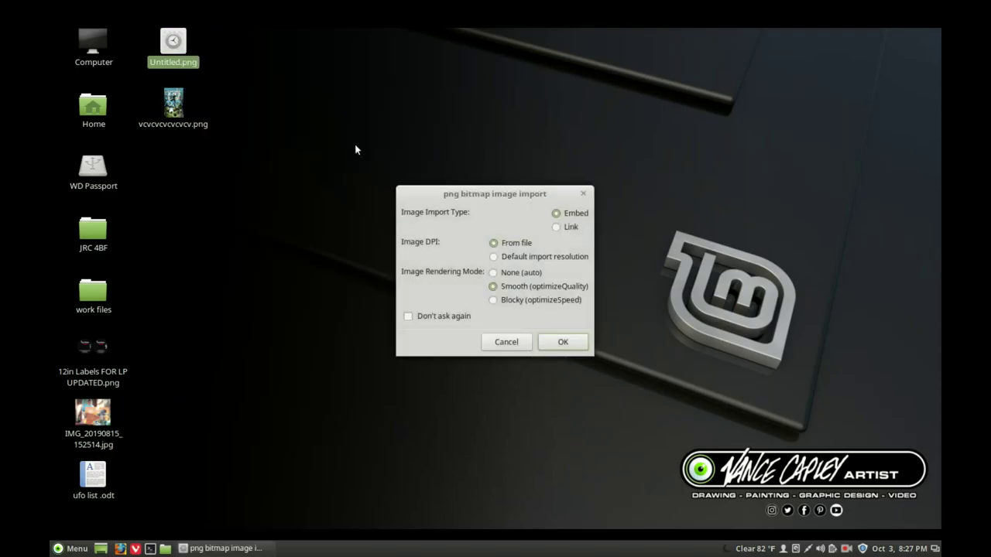
pyautogui.click(555, 339)
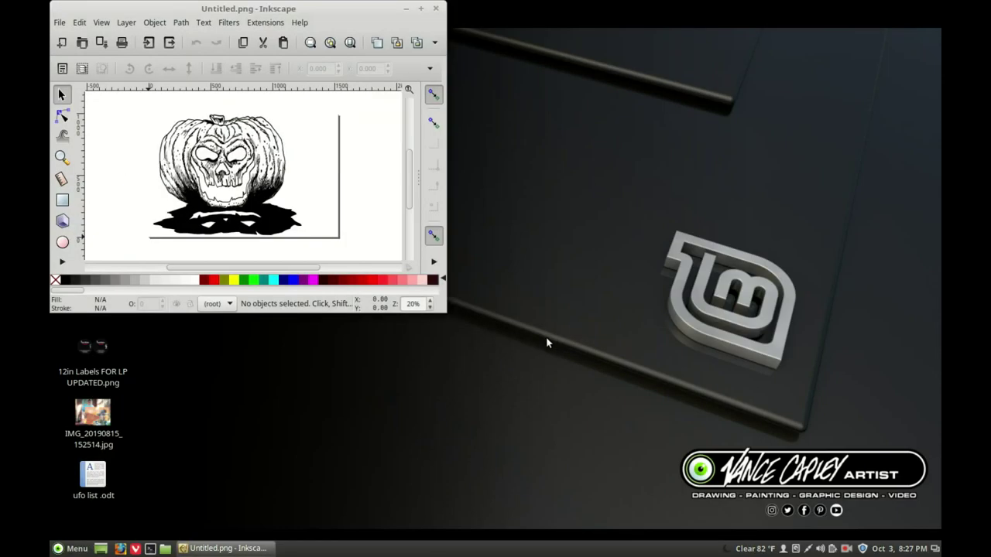
# Step: Trace the pumpkin bitmap into a vector path using a single-scan brightness cutoff with threshold 0.450
pyautogui.click(280, 231)
pyautogui.click(183, 23)
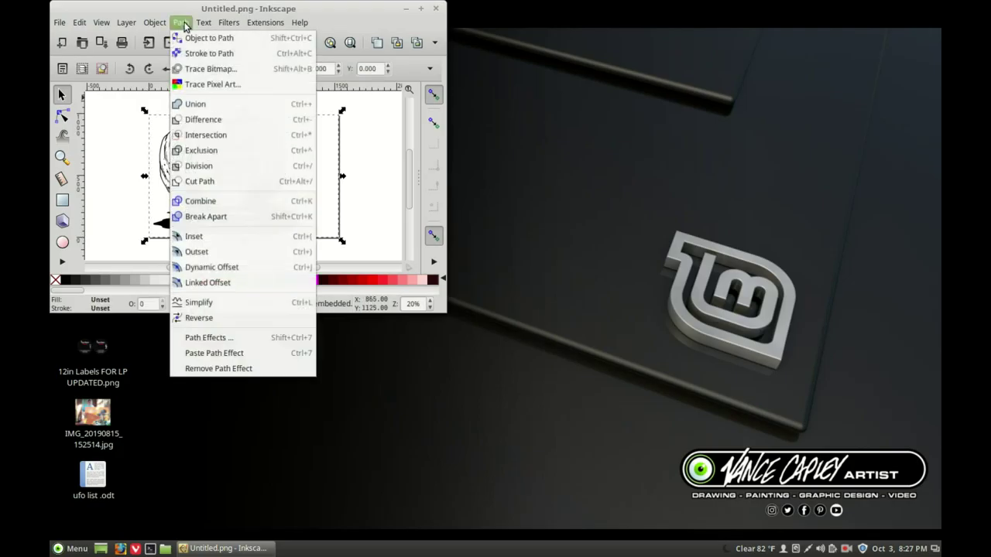
pyautogui.click(209, 69)
pyautogui.click(901, 216)
pyautogui.click(907, 237)
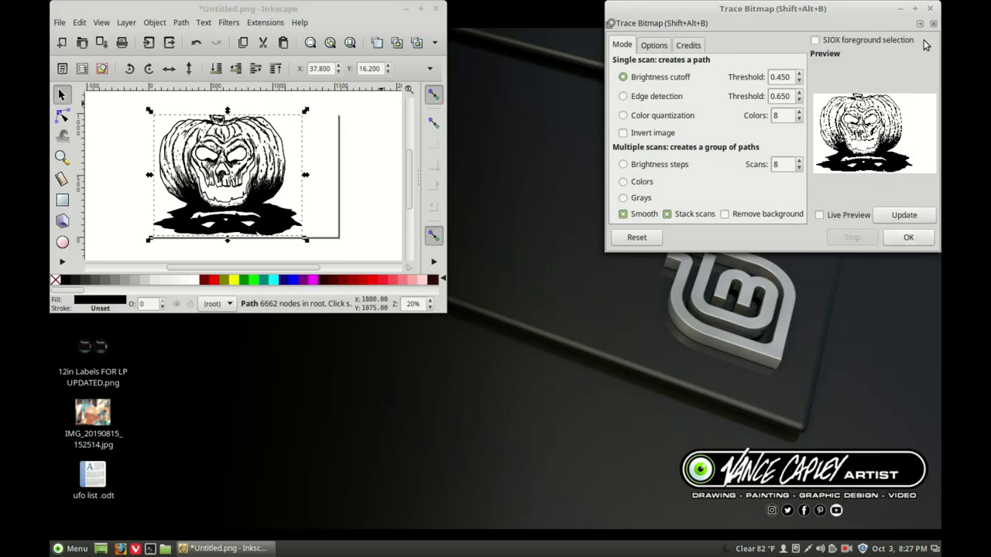
pyautogui.click(929, 9)
# Step: Delete the original bitmap lying underneath the traced pumpkin path
pyautogui.click(423, 8)
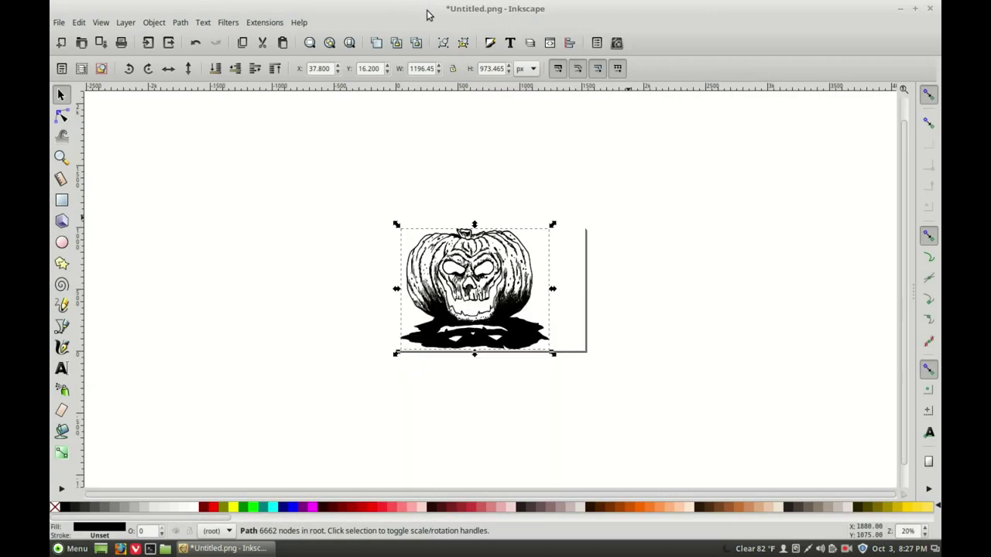
pyautogui.click(62, 157)
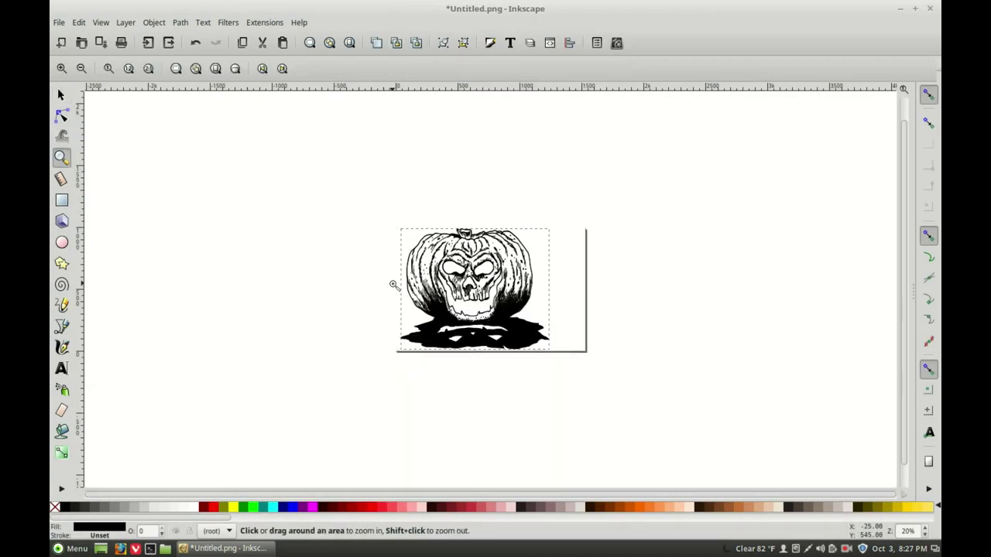
pyautogui.moveTo(389, 329); pyautogui.dragTo(422, 354)
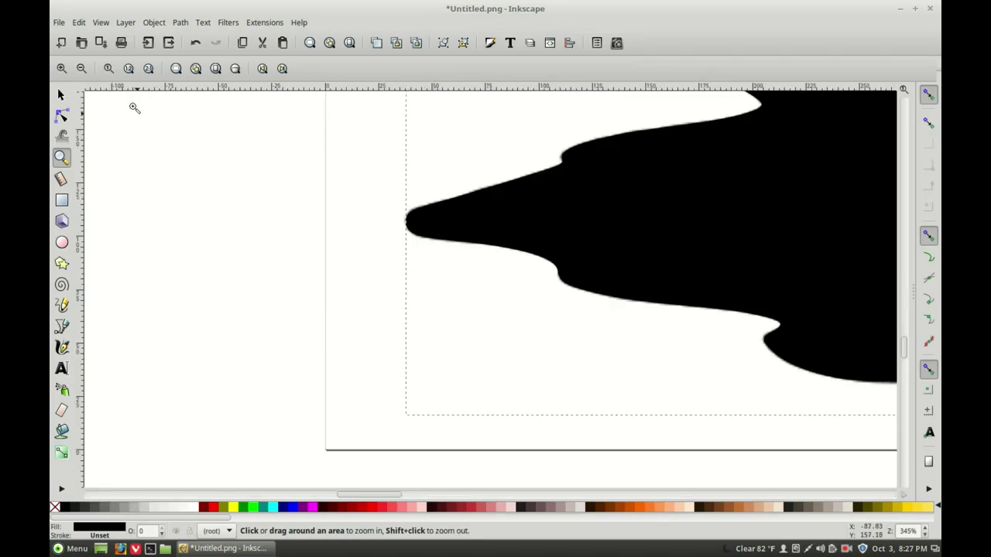
pyautogui.moveTo(384, 209); pyautogui.dragTo(435, 231)
pyautogui.click(61, 94)
pyautogui.click(469, 223)
pyautogui.press('Delete')
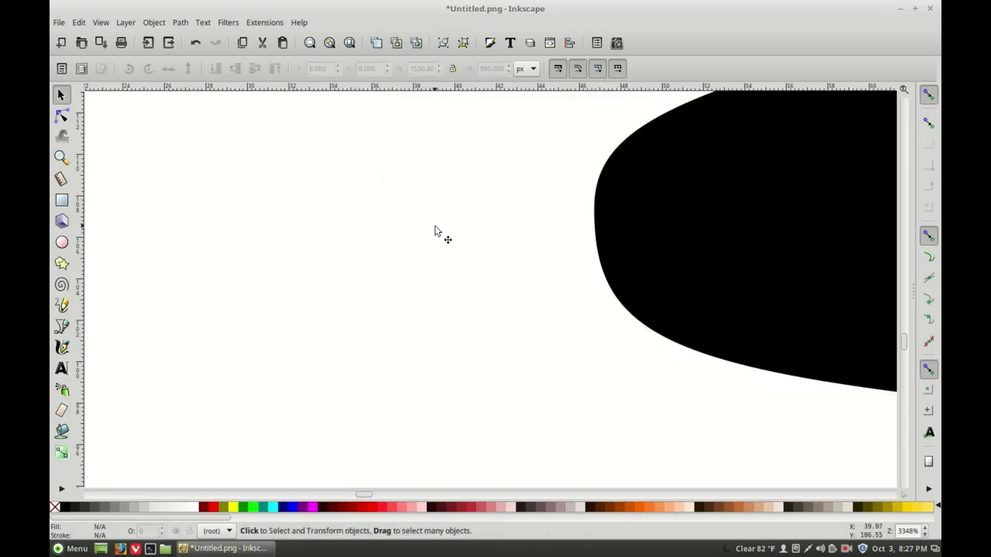
# Step: Examine the traced line work of the shadow, face and left cheek, both close up and across the whole pumpkin
pyautogui.scroll(-9, 434, 231)
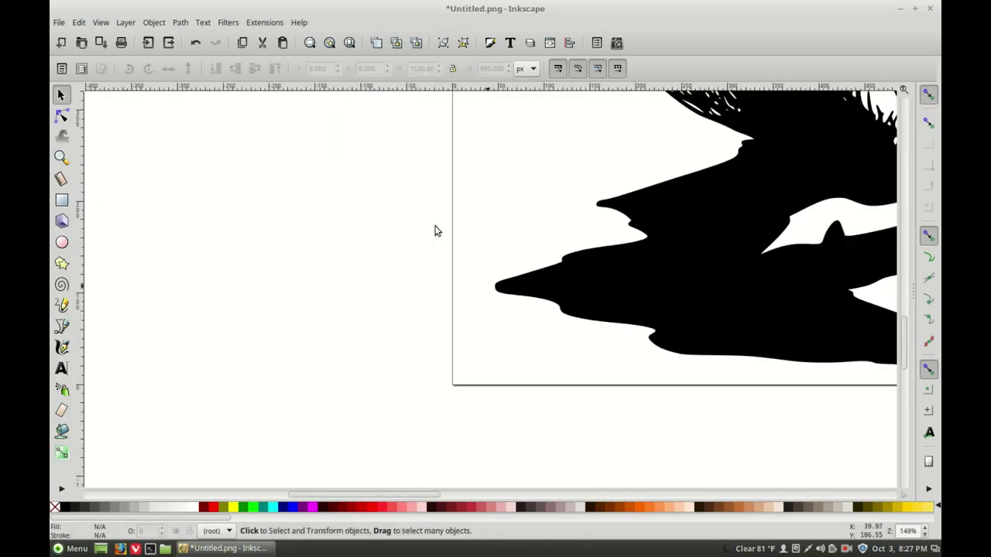
pyautogui.scroll(-2, 434, 230)
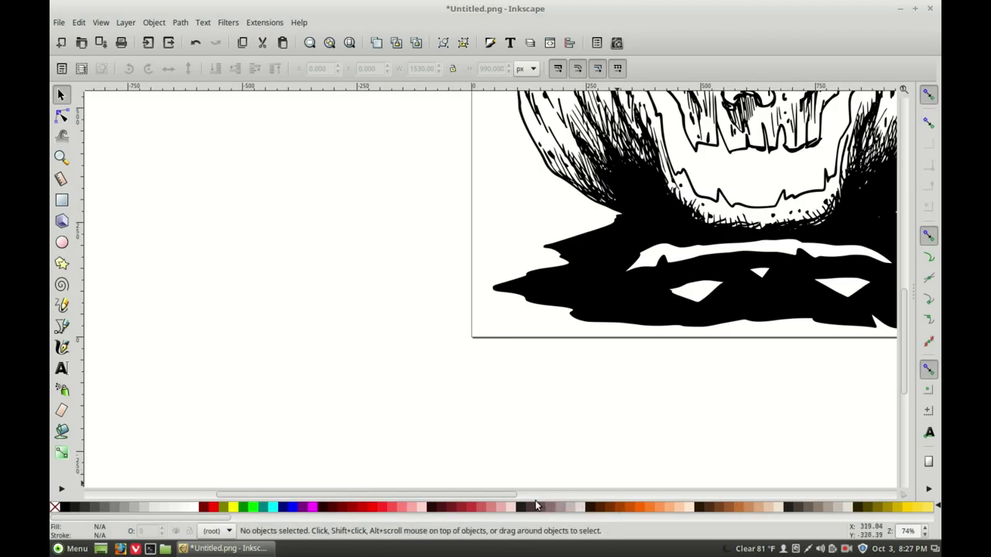
pyautogui.hscroll(5, 541, 499)
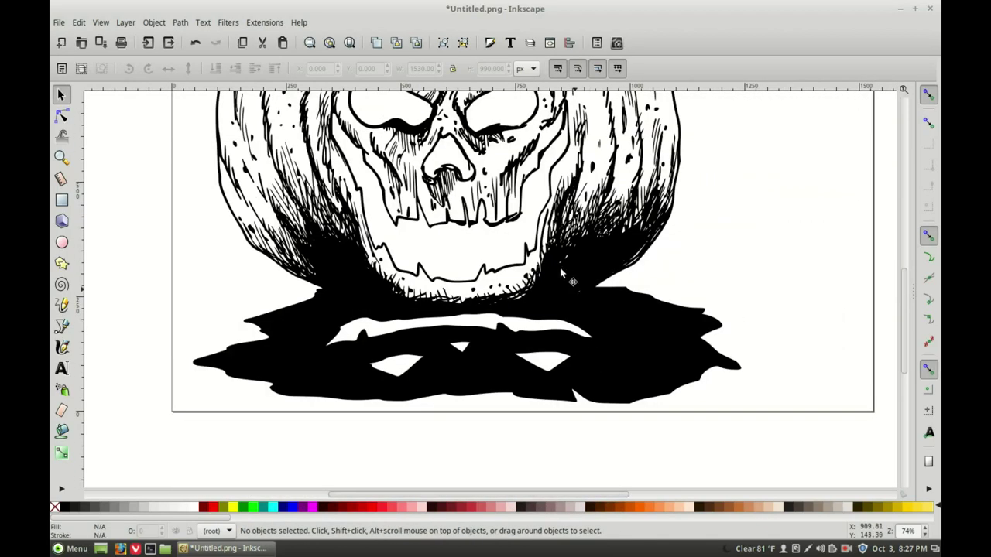
pyautogui.click(61, 157)
pyautogui.moveTo(362, 117); pyautogui.dragTo(461, 236)
pyautogui.moveTo(309, 166); pyautogui.dragTo(410, 273)
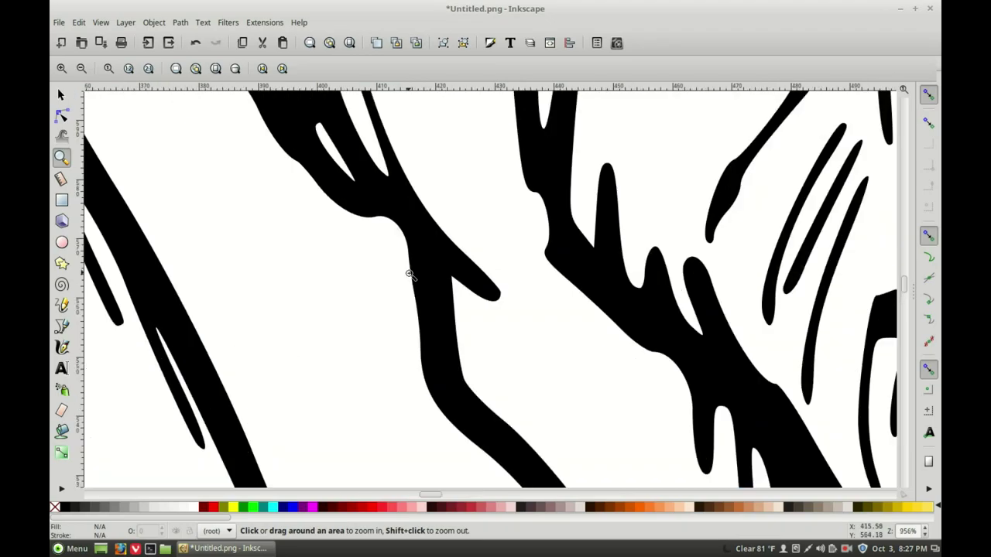
pyautogui.press('-')
pyautogui.press('-')
pyautogui.press('-')
pyautogui.press('-')
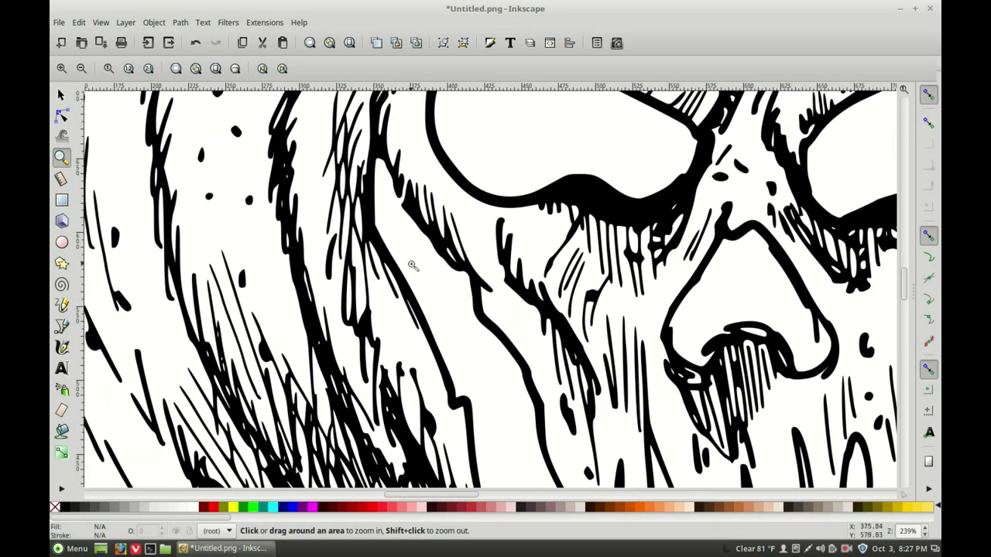
pyautogui.press('-')
pyautogui.press('-')
pyautogui.press('-')
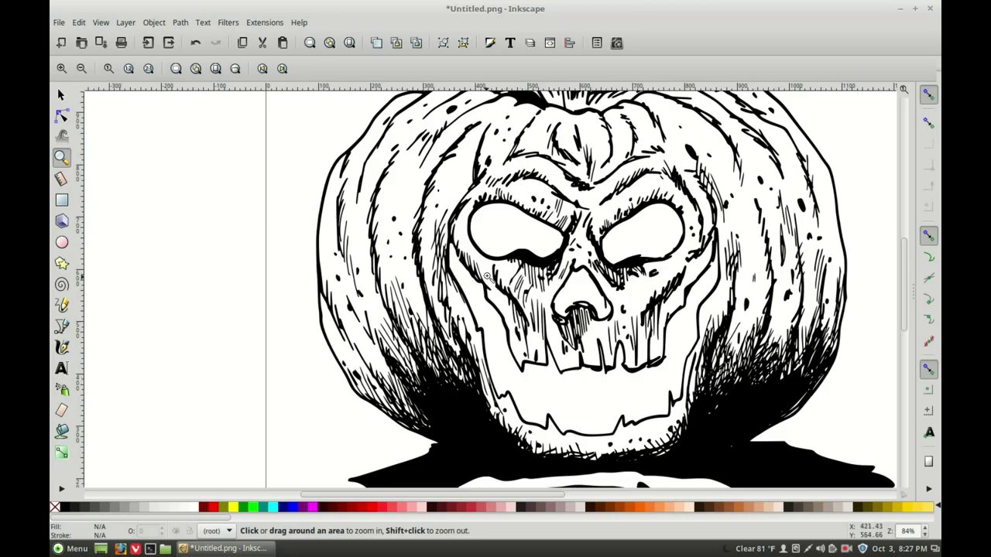
# Step: Close the gap in the hatched cheek line beside the left eye by moving the upper stroke's tip node onto the lower stroke
pyautogui.moveTo(446, 242); pyautogui.dragTo(489, 269)
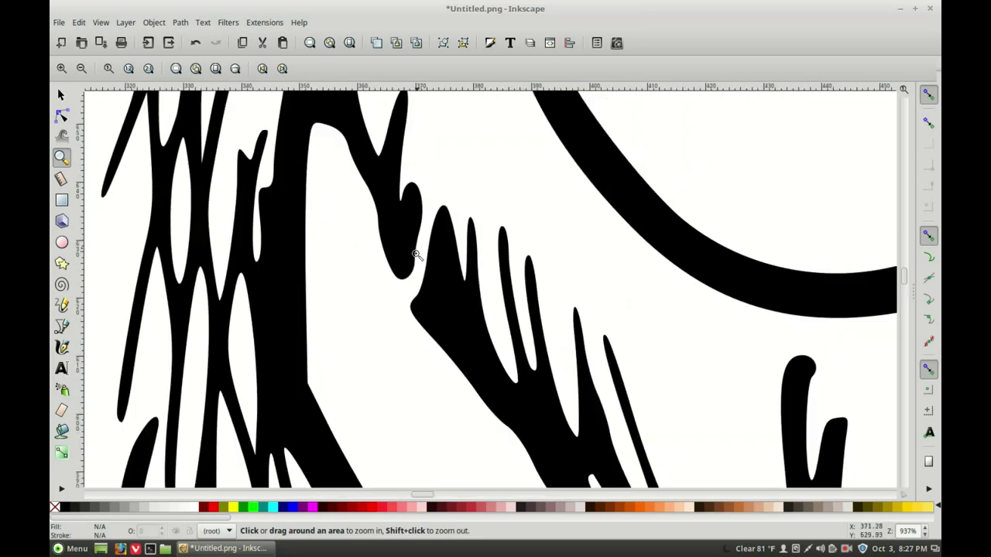
pyautogui.click(61, 115)
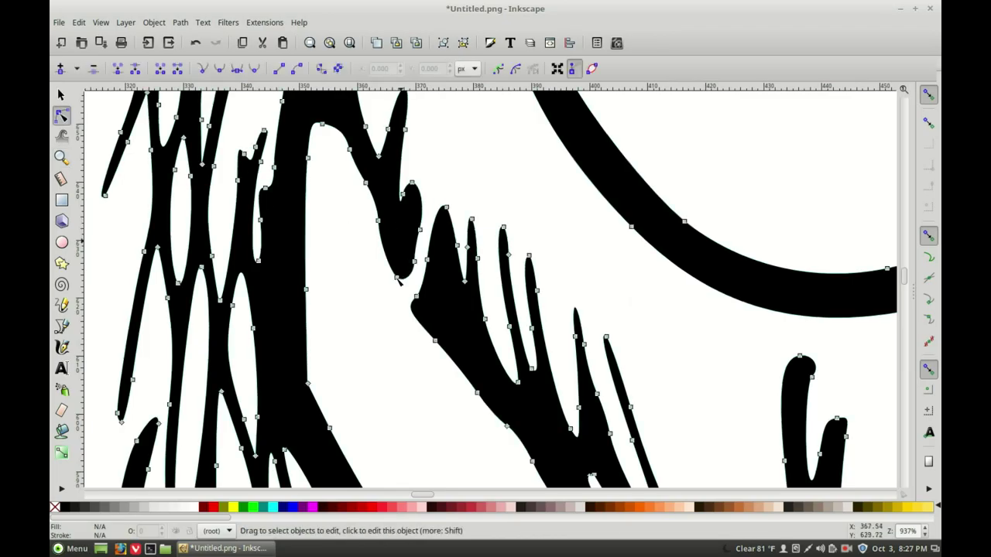
pyautogui.click(398, 280)
pyautogui.moveTo(398, 281); pyautogui.dragTo(418, 313)
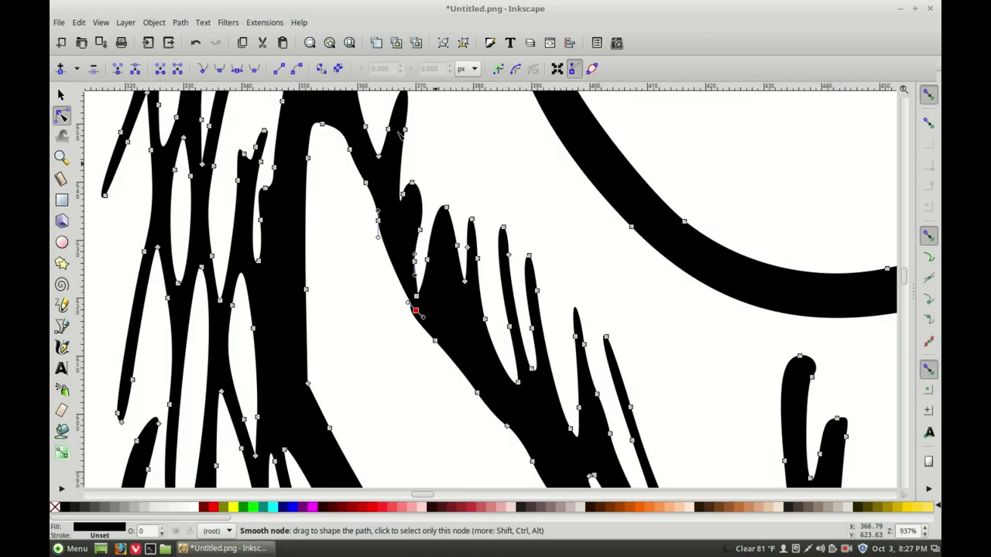
pyautogui.click(62, 94)
pyautogui.press('Escape')
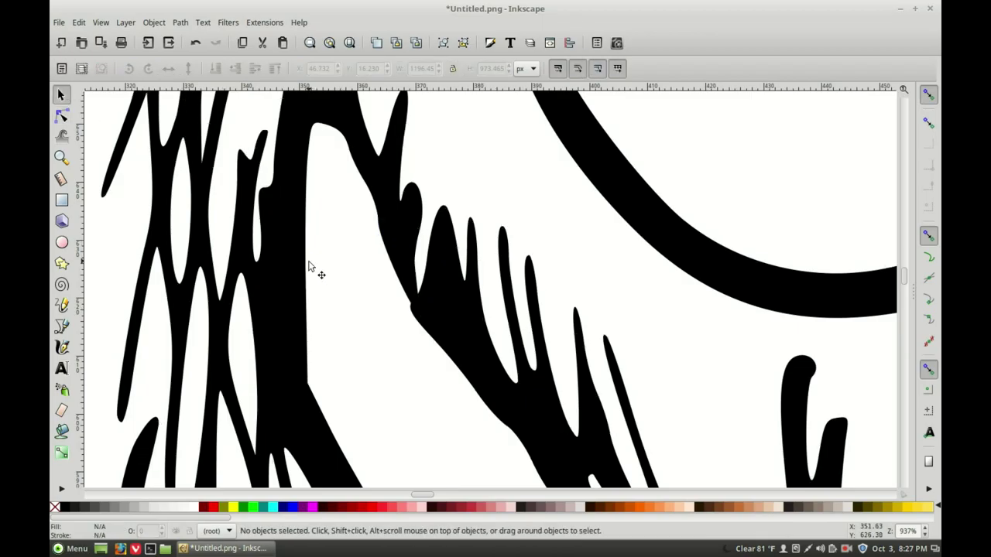
# Step: Edit the path nodes at the base of the nose to close the small white gap inside the arched line
pyautogui.scroll(-8, 308, 265)
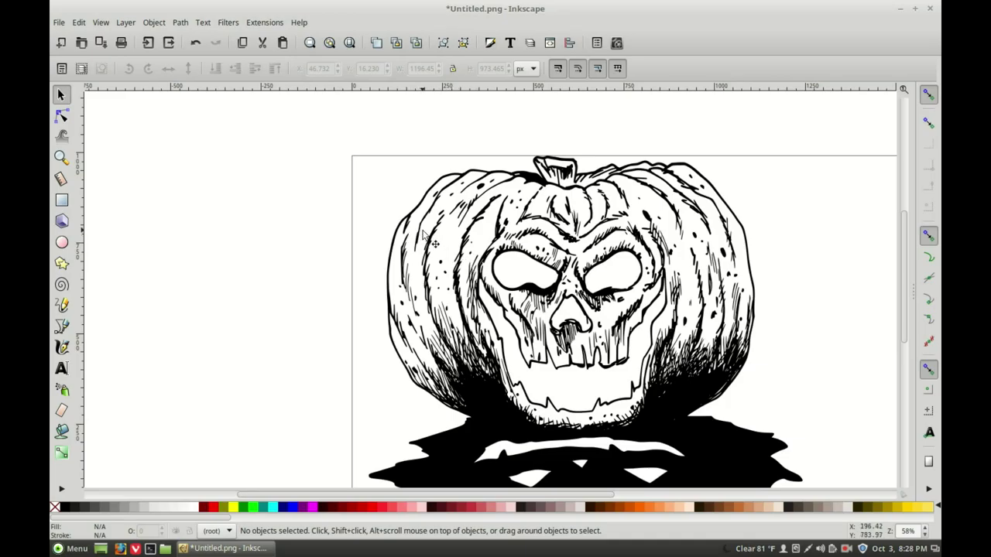
pyautogui.click(61, 158)
pyautogui.moveTo(551, 298); pyautogui.dragTo(626, 378)
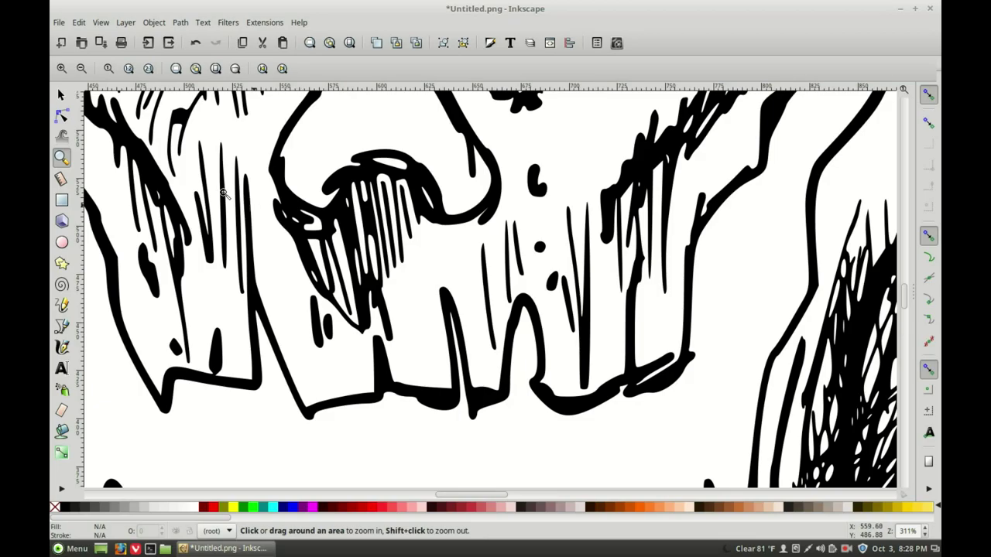
pyautogui.click(62, 115)
pyautogui.click(370, 162)
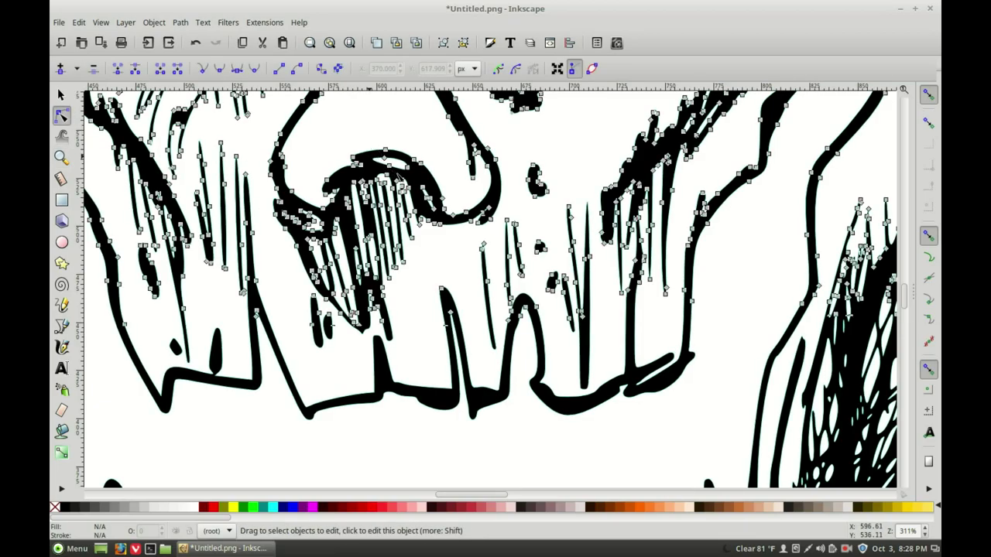
pyautogui.click(364, 135)
pyautogui.moveTo(373, 134)
pyautogui.mouseDown()
pyautogui.moveTo(379, 150)
pyautogui.moveTo(396, 151)
pyautogui.mouseUp()
pyautogui.click(397, 167)
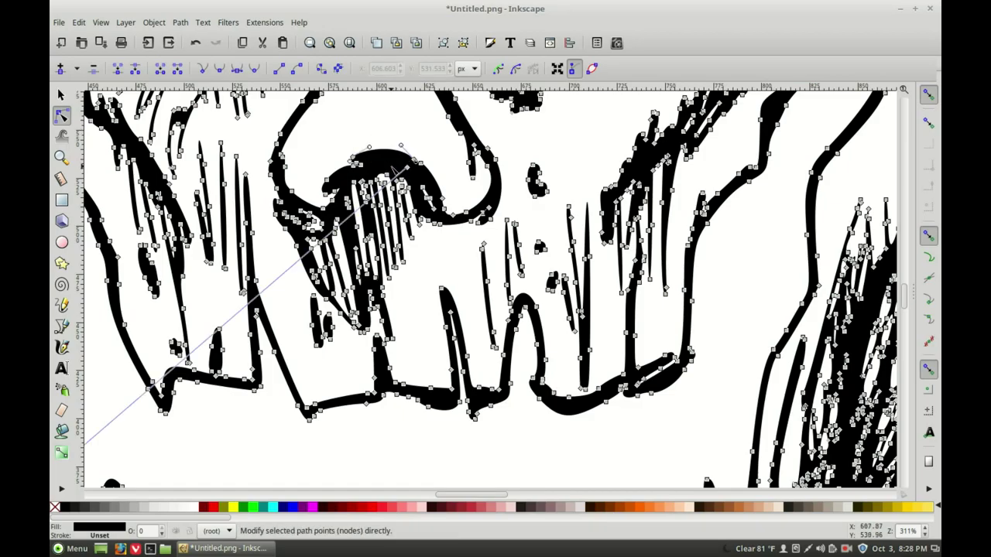
pyautogui.press('s')
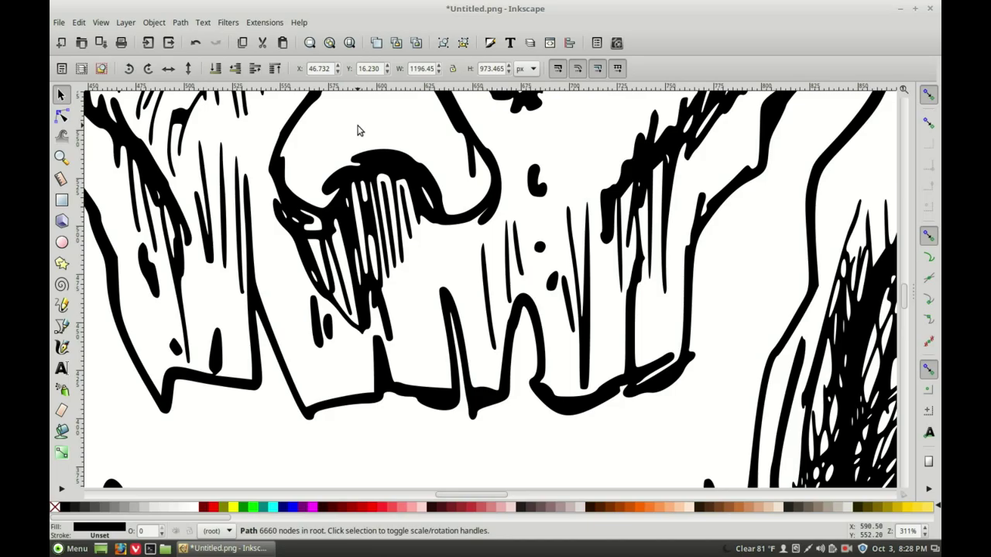
# Step: Save the drawing to the Desktop as Untitled.svg in Inkscape SVG format and close Inkscape
pyautogui.press('-')
pyautogui.press('-')
pyautogui.press('-')
pyautogui.press('-')
pyautogui.press('-')
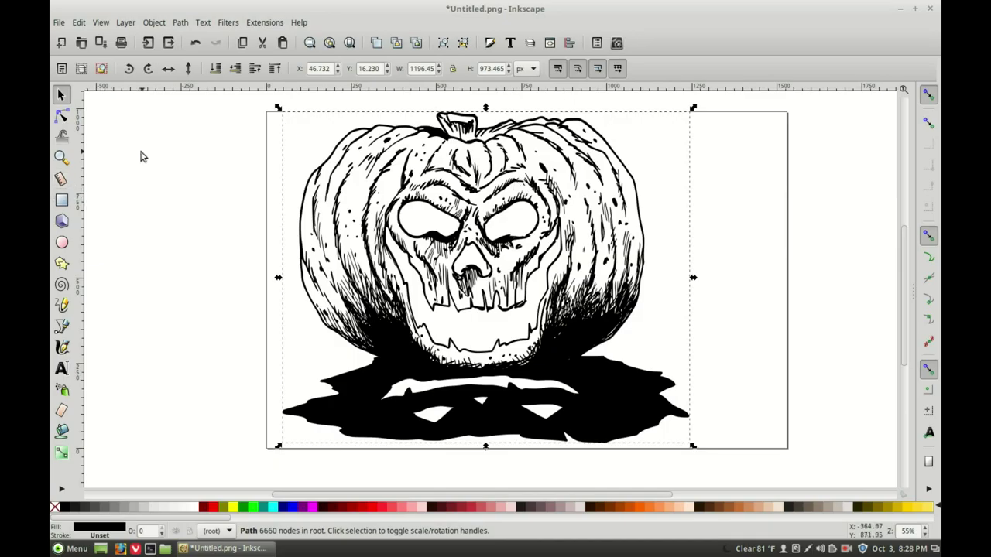
pyautogui.click(59, 23)
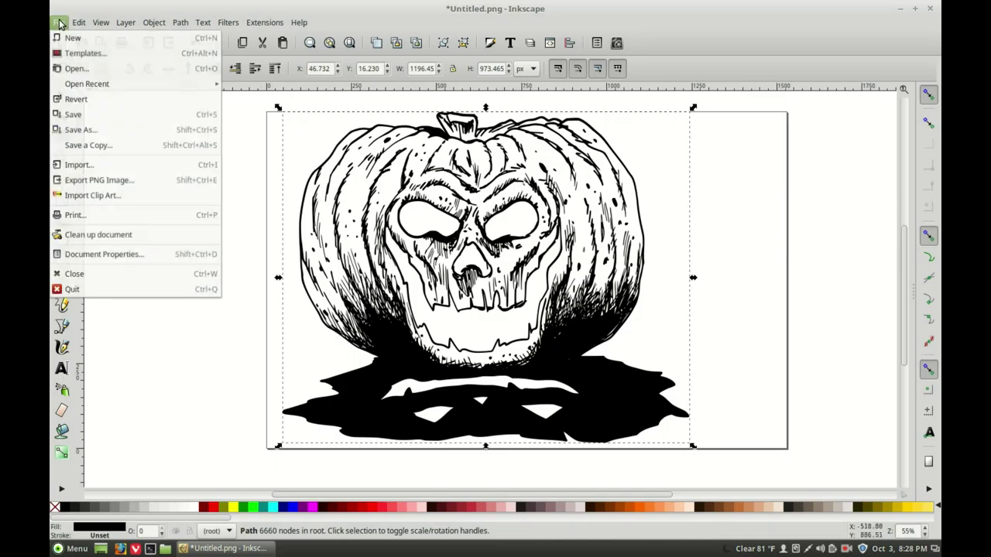
pyautogui.click(91, 131)
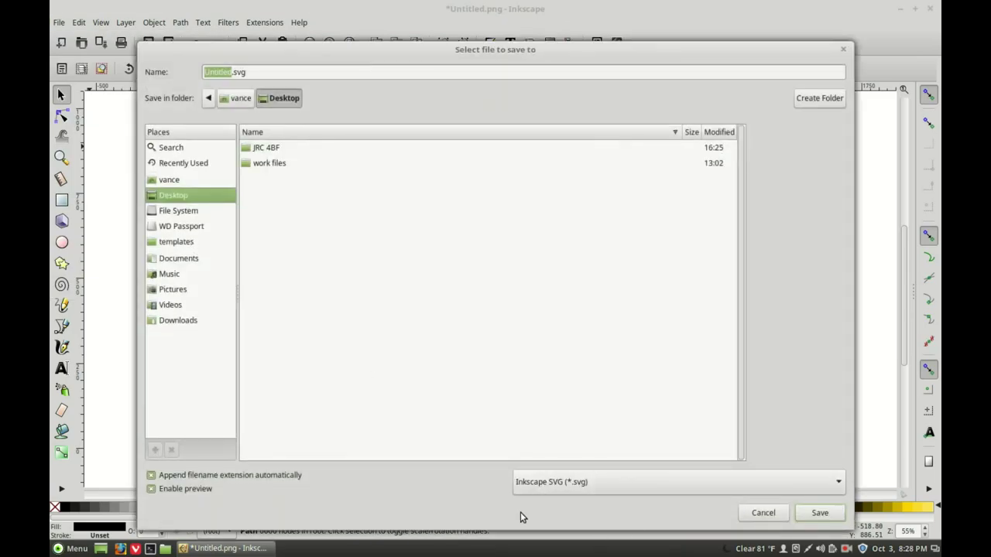
pyautogui.click(820, 513)
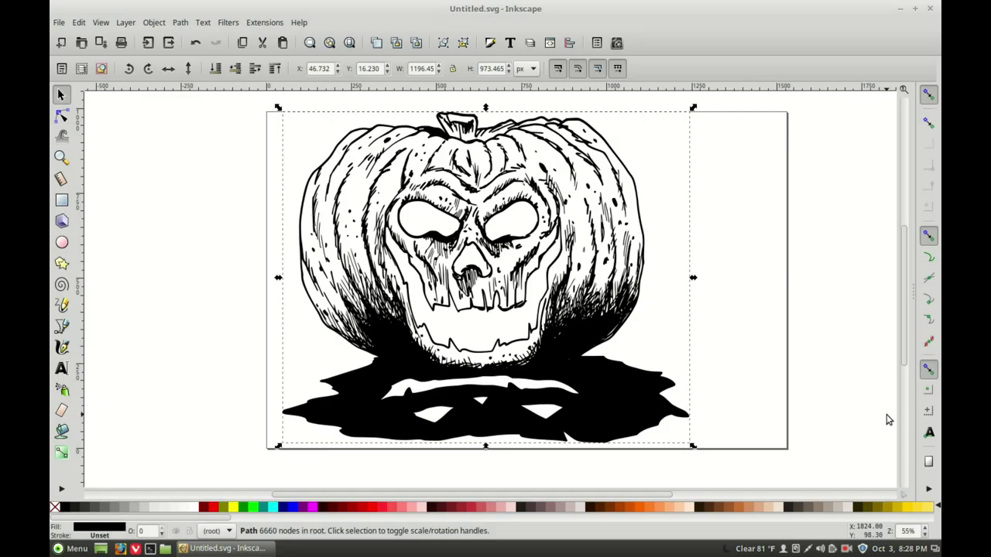
pyautogui.click(930, 8)
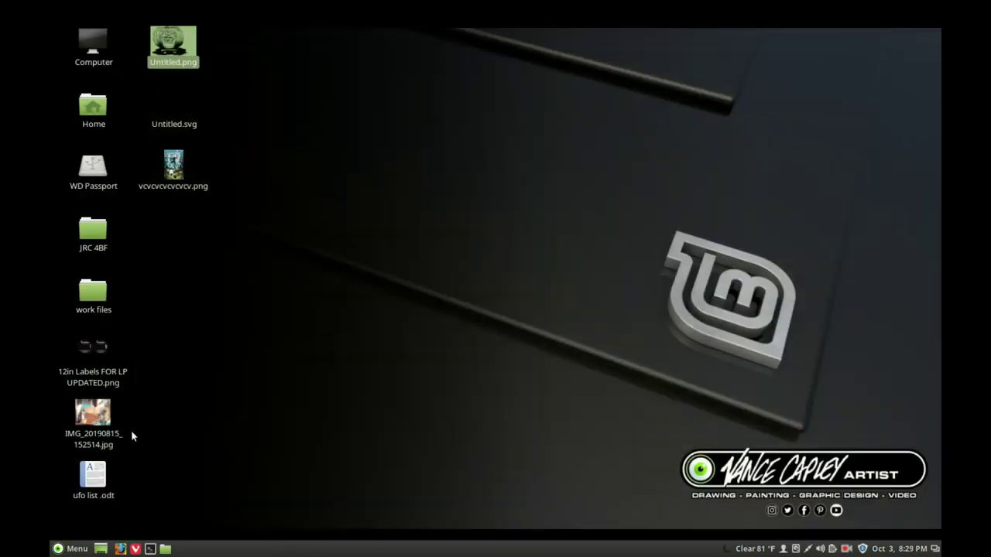
# Step: Open Untitled.svg from the desktop in GIMP, rendering it at a height of 6000 px with its proportions kept
pyautogui.rightClick(170, 123)
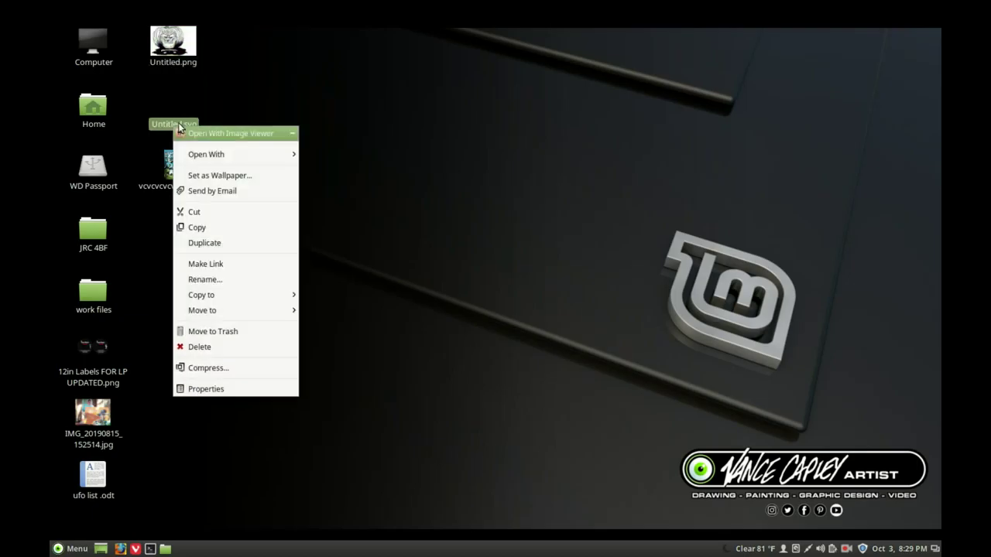
pyautogui.click(348, 160)
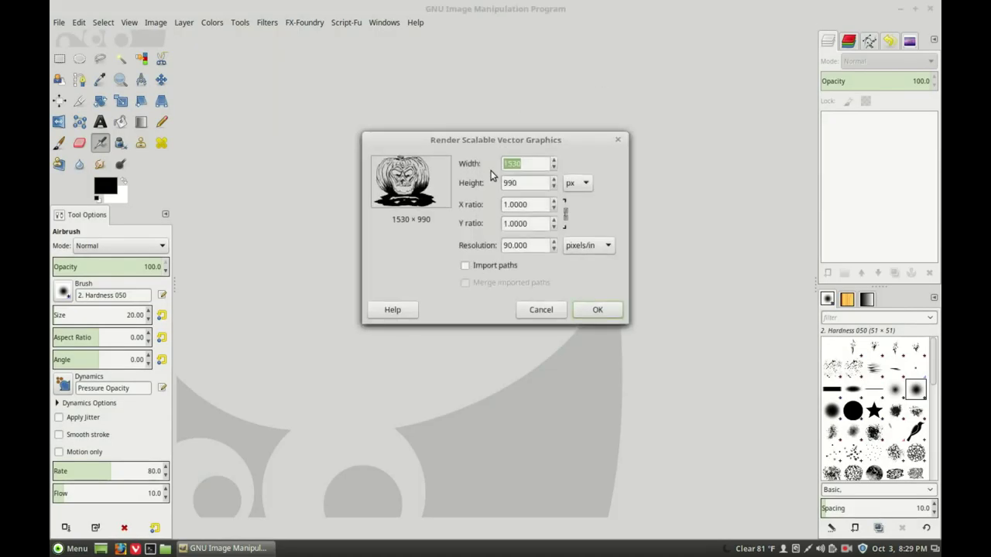
pyautogui.moveTo(534, 248); pyautogui.dragTo(486, 247)
pyautogui.write('30')
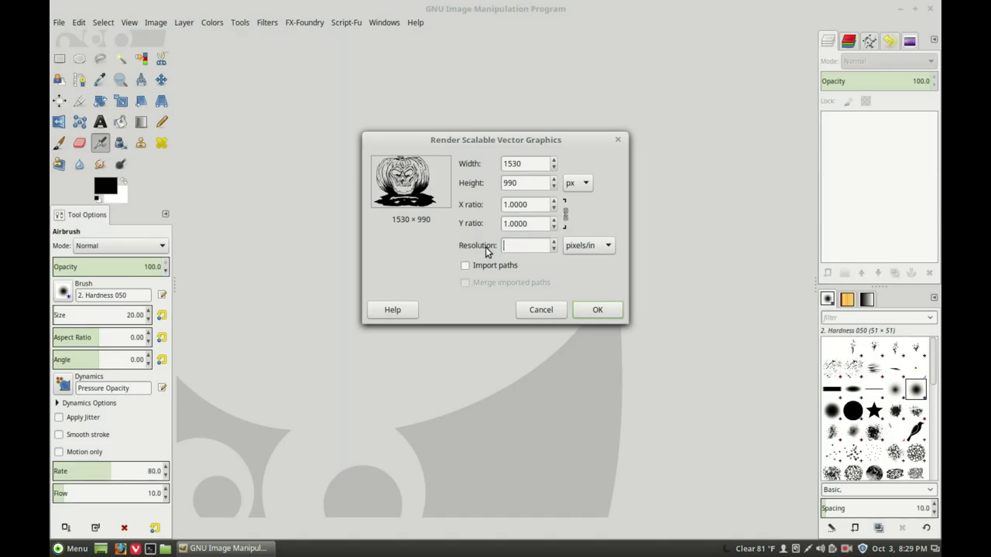
pyautogui.doubleClick(515, 163)
pyautogui.write('6000')
pyautogui.click(526, 182)
pyautogui.write('6')
pyautogui.press('Tab')
pyautogui.click(593, 305)
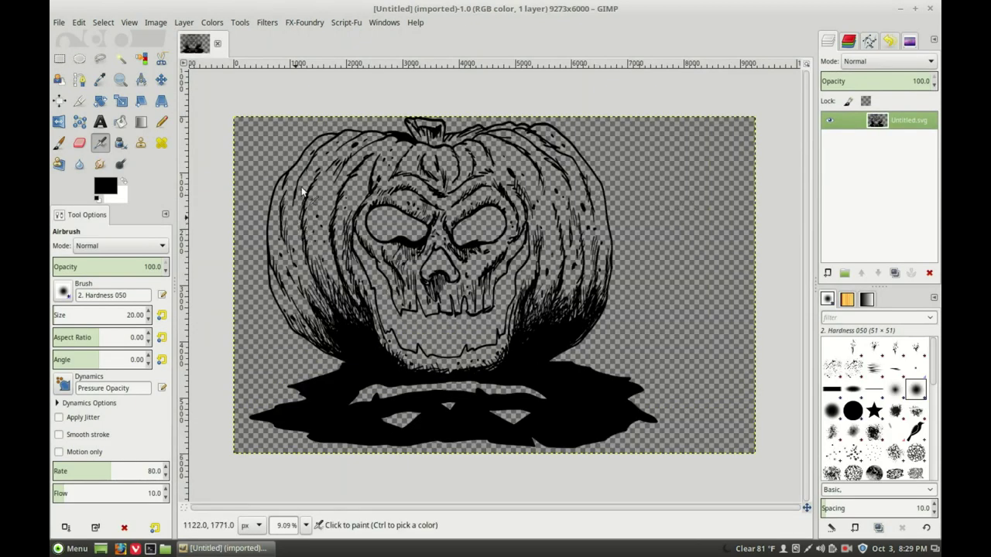
# Step: Copy a rectangular selection of about 7601 × 6578 px around the pumpkin and shadow, and close the imported image without saving
pyautogui.click(59, 58)
pyautogui.moveTo(238, 101); pyautogui.dragTo(671, 472)
pyautogui.click(79, 22)
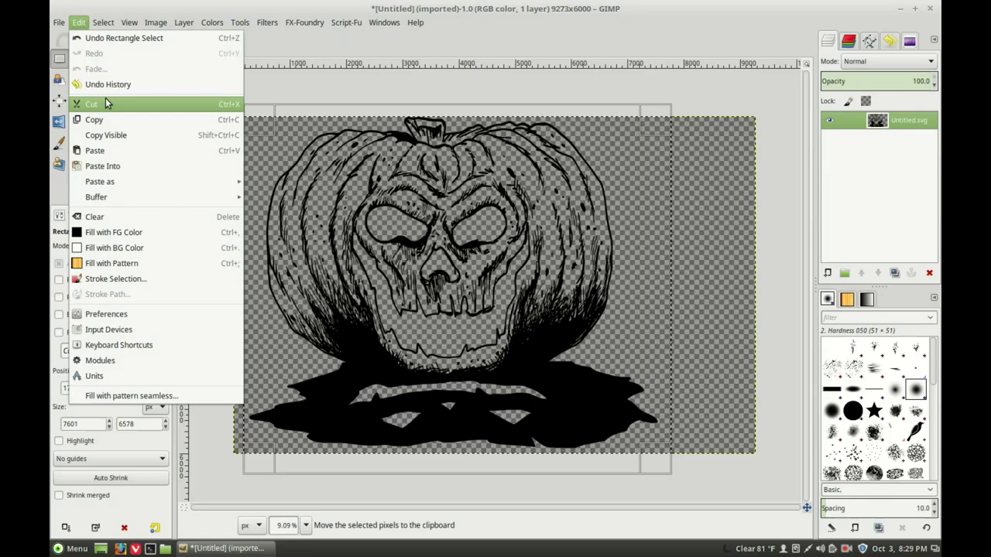
pyautogui.click(107, 122)
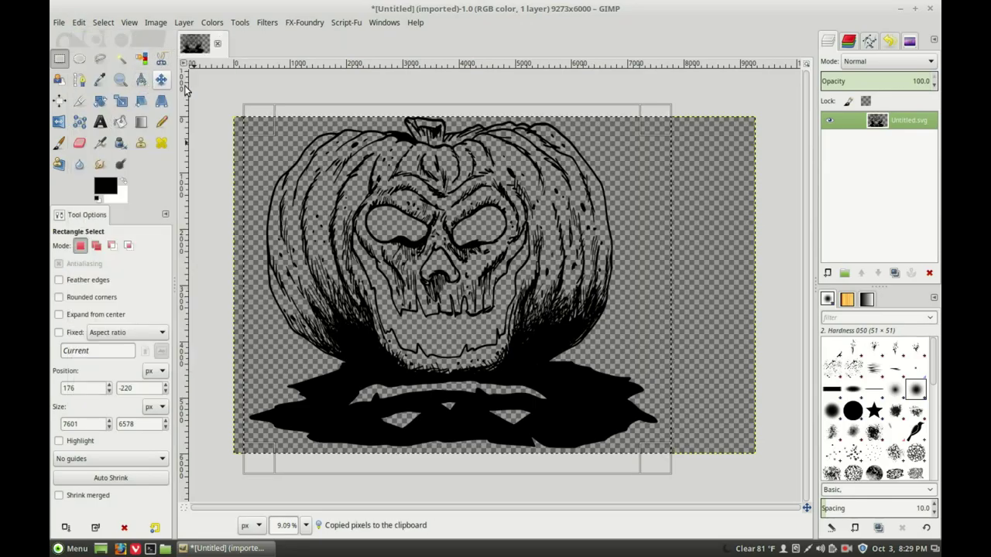
pyautogui.click(217, 43)
pyautogui.click(421, 346)
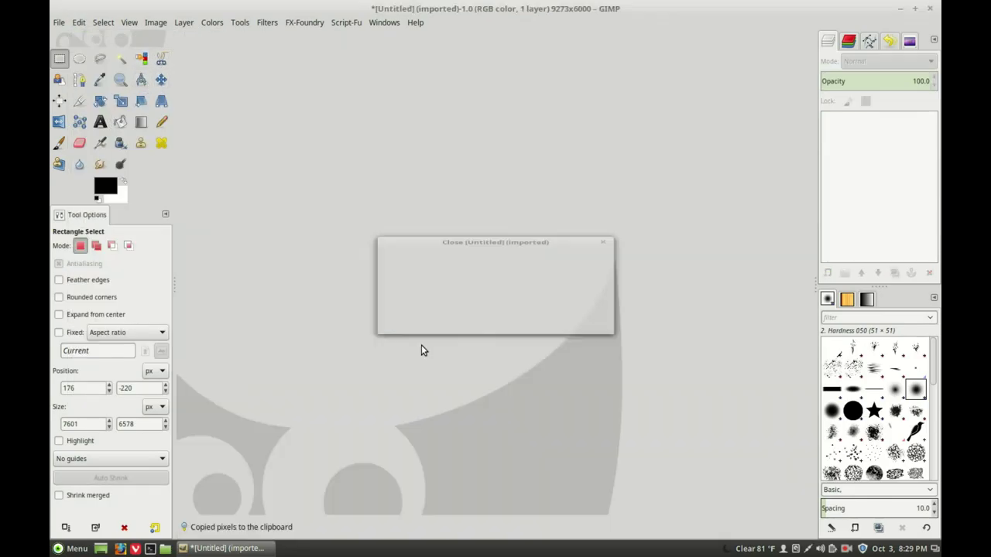
# Step: Create a new 6000 × 6000 px image at 200 pixels/in, filled with transparency
pyautogui.click(59, 22)
pyautogui.click(70, 36)
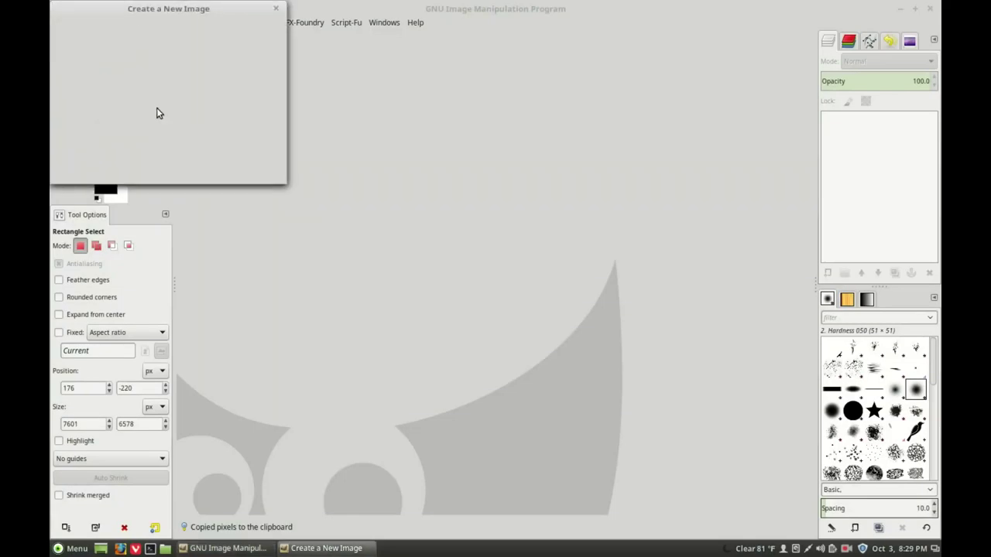
pyautogui.moveTo(123, 74); pyautogui.dragTo(82, 72)
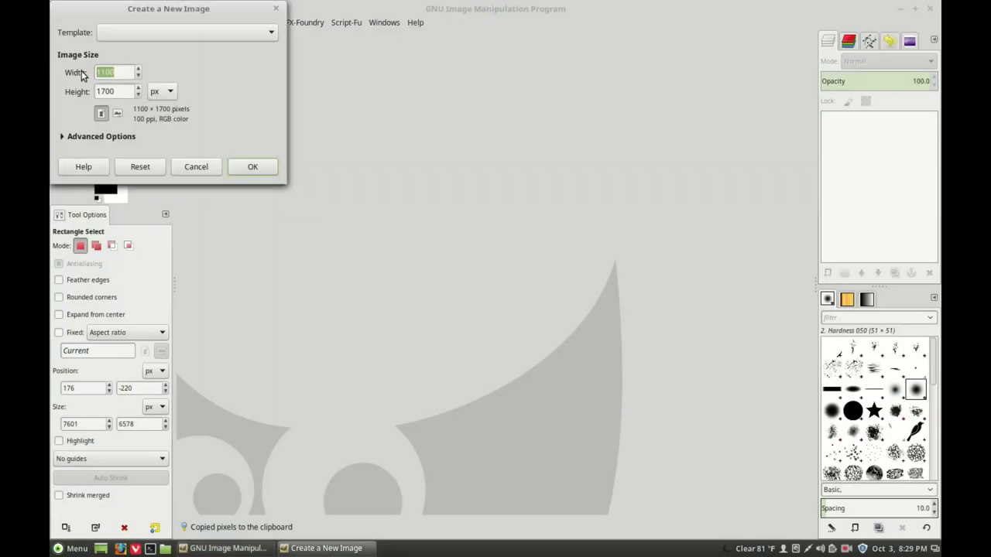
pyautogui.write('6000')
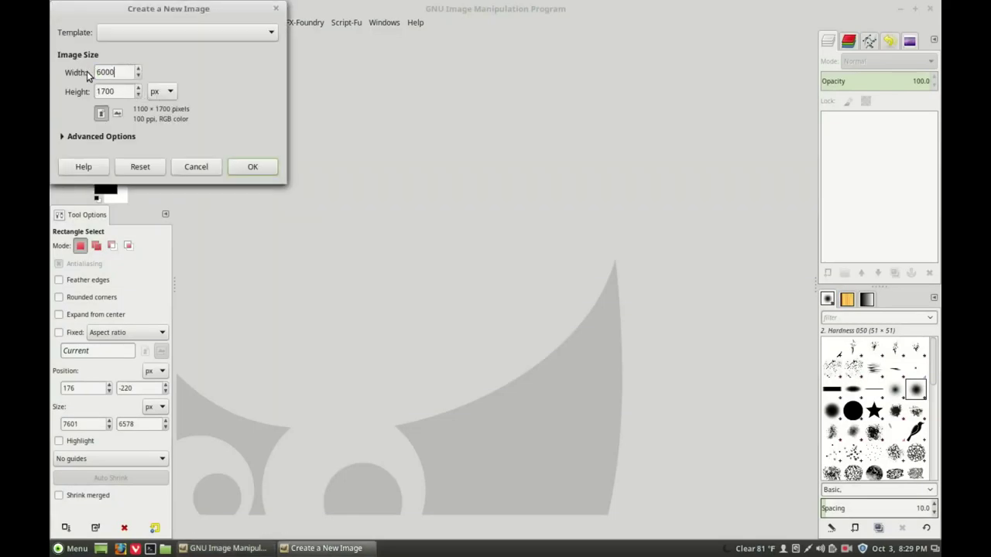
pyautogui.press('Tab')
pyautogui.write('6')
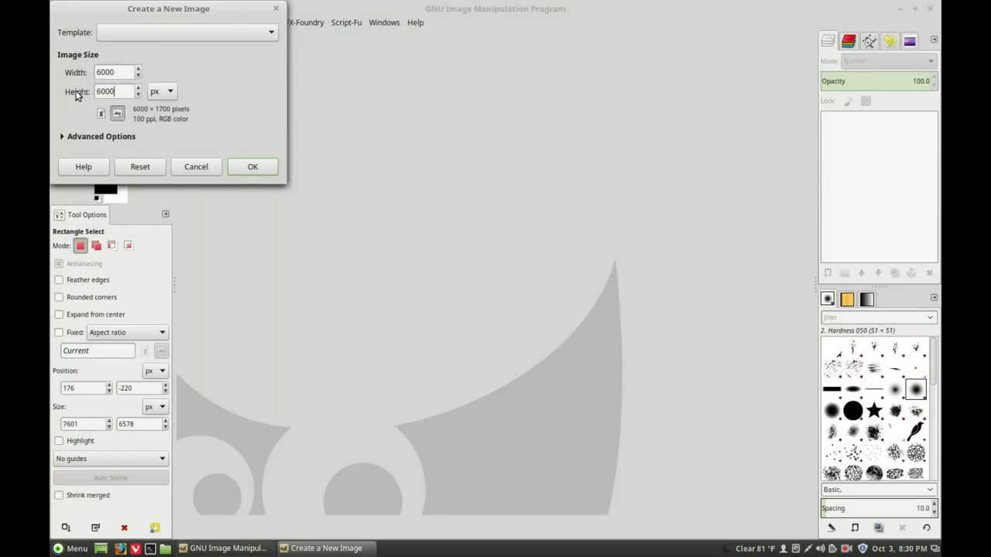
pyautogui.click(124, 139)
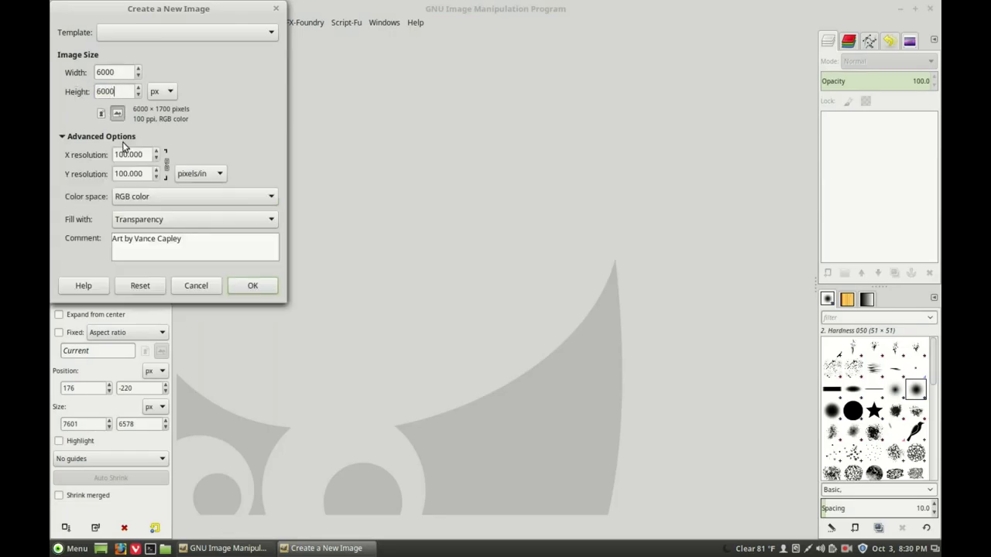
pyautogui.moveTo(146, 174); pyautogui.dragTo(91, 175)
pyautogui.write('2')
pyautogui.click(243, 283)
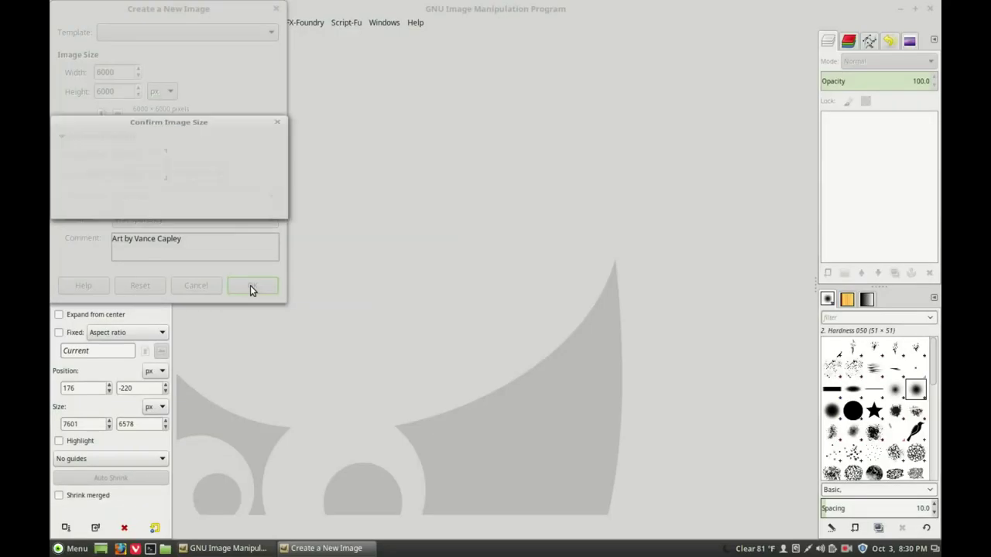
pyautogui.click(245, 210)
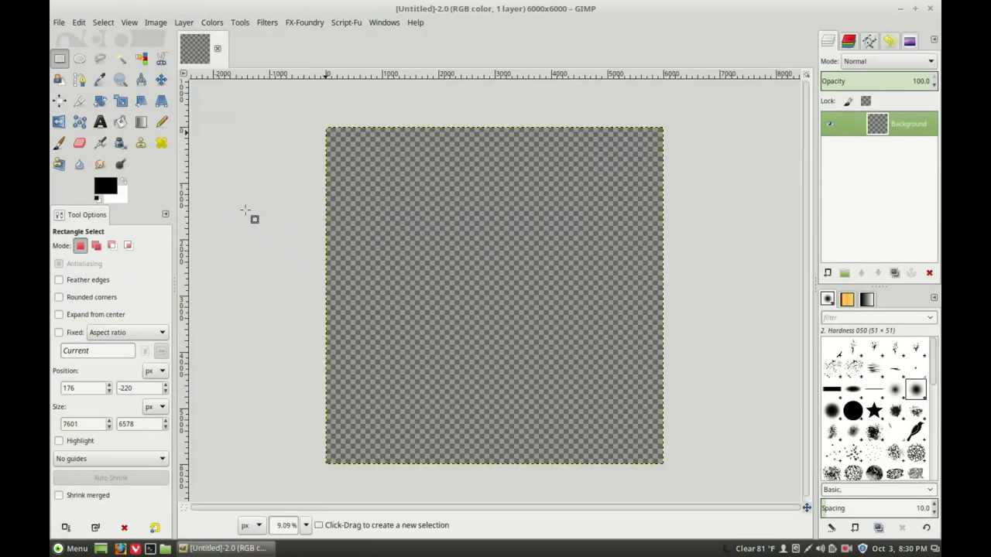
# Step: Add two transparent 6000 × 6000 px layers above the background
pyautogui.click(827, 274)
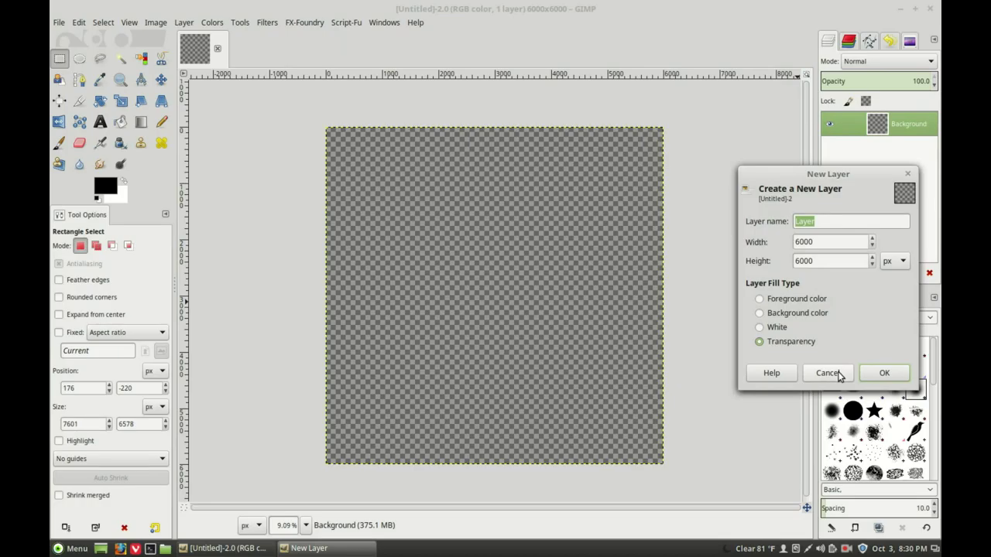
pyautogui.click(828, 373)
pyautogui.click(827, 274)
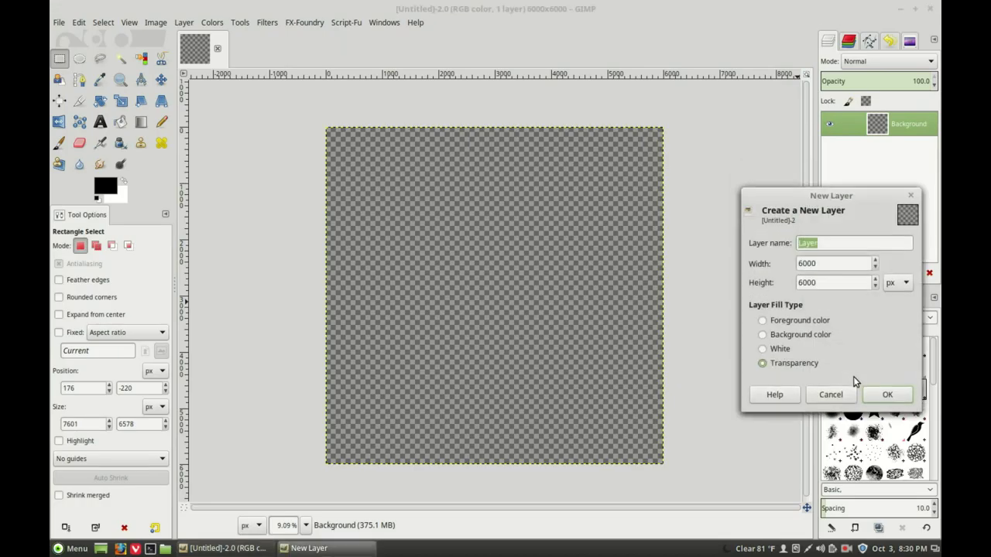
pyautogui.click(882, 393)
pyautogui.click(827, 274)
pyautogui.click(880, 378)
pyautogui.click(879, 179)
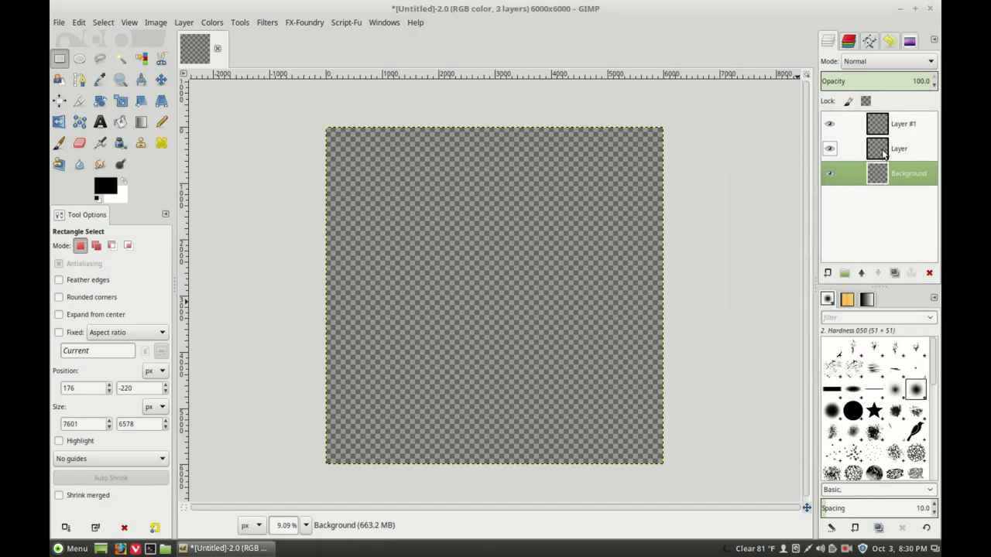
# Step: Paste the copied pumpkin artwork with the middle layer active
pyautogui.click(883, 152)
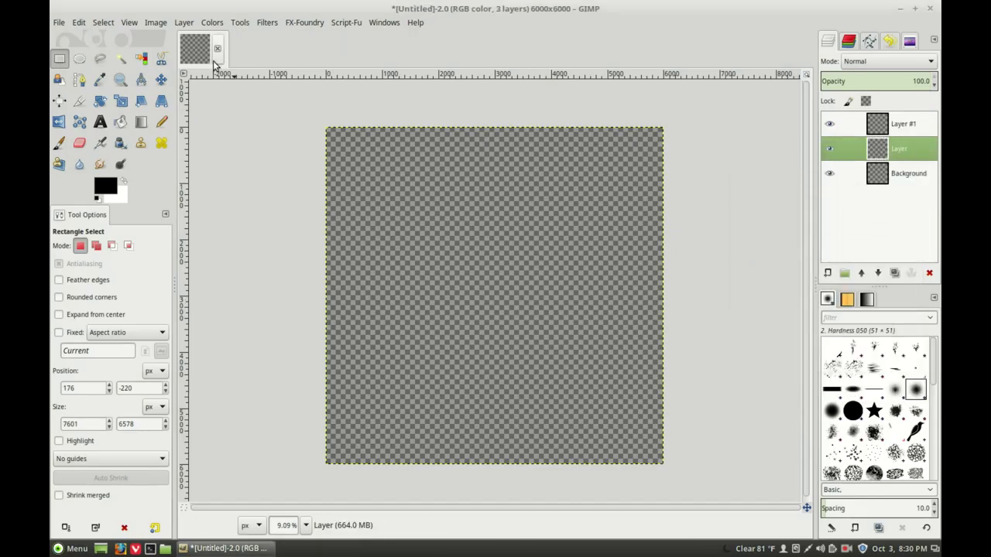
pyautogui.click(79, 23)
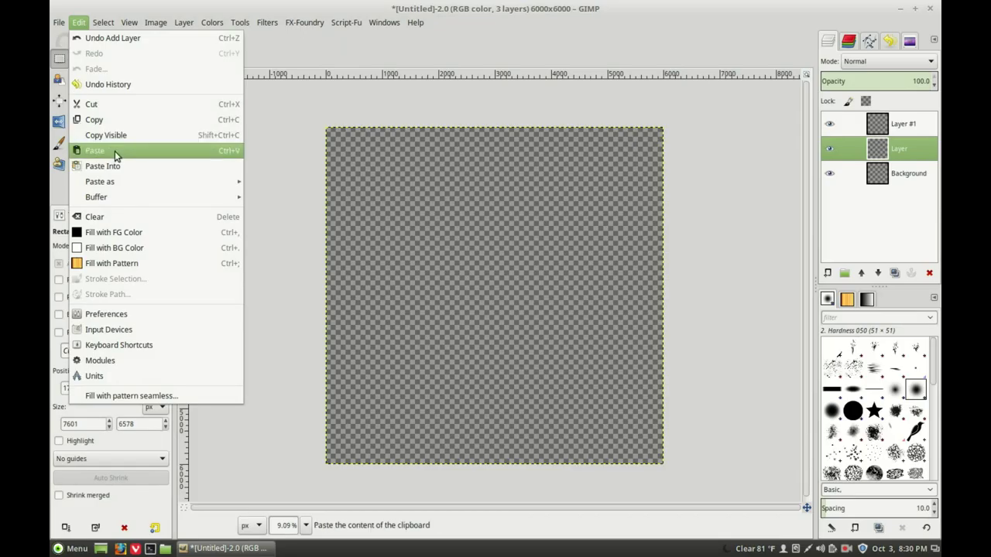
pyautogui.click(114, 151)
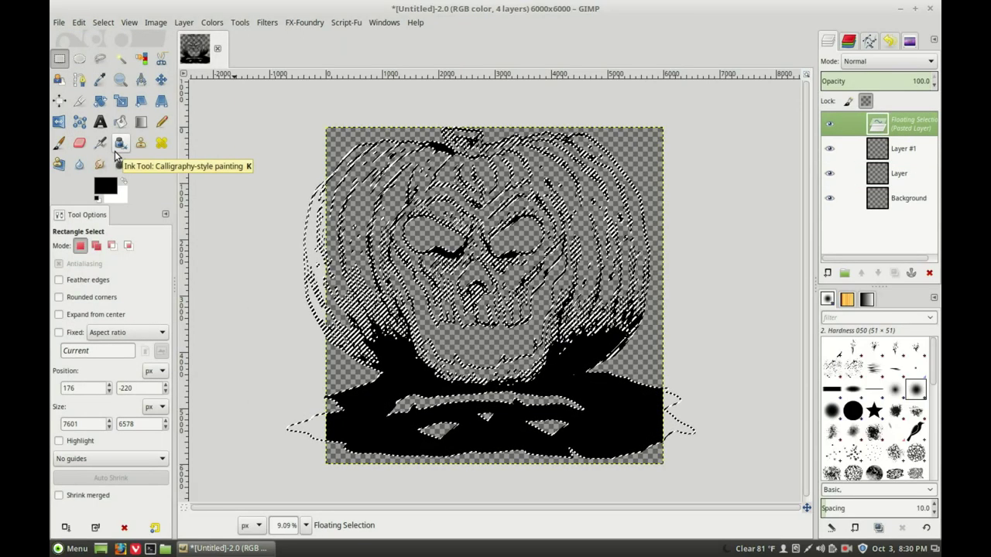
# Step: Scale the pasted pumpkin down with its aspect kept so that the pumpkin and shadow fit inside the canvas
pyautogui.click(121, 101)
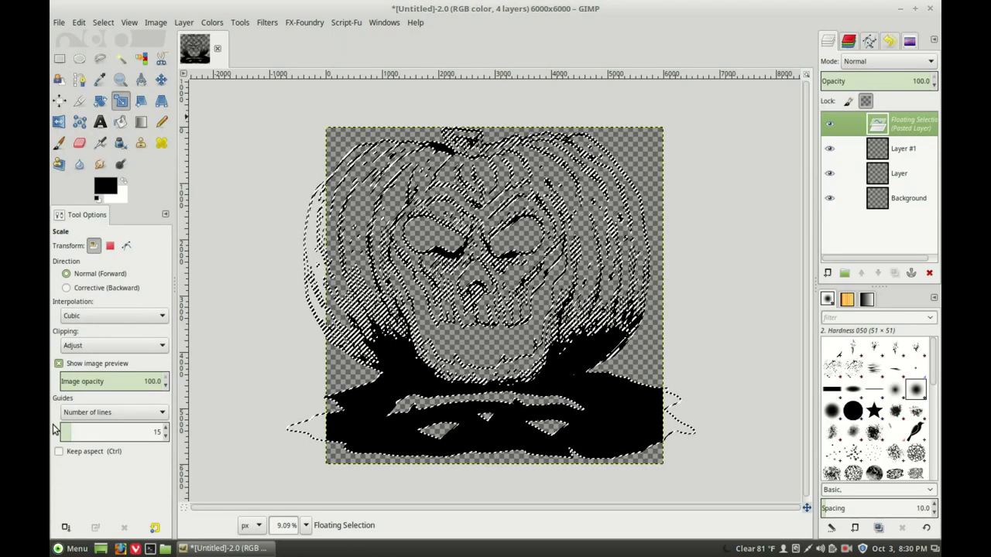
pyautogui.click(352, 185)
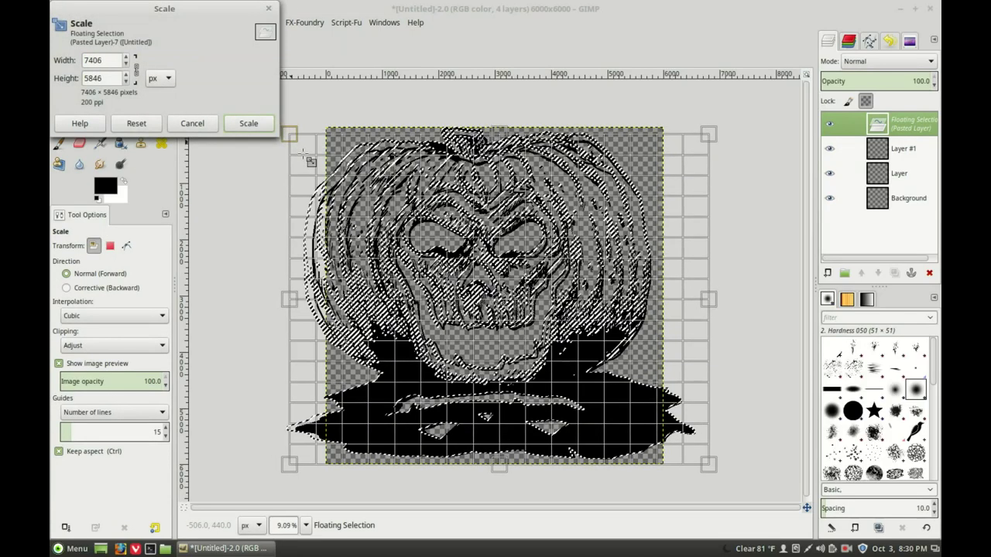
pyautogui.moveTo(342, 171); pyautogui.dragTo(355, 187)
pyautogui.moveTo(674, 173); pyautogui.dragTo(628, 214)
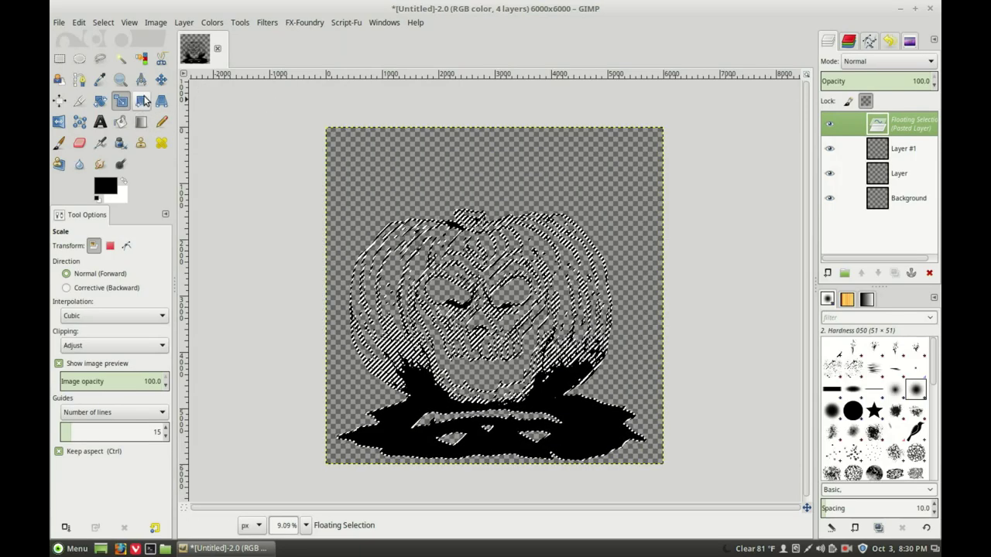
# Step: Move the pasted pumpkin to the horizontal centre of the canvas and anchor it to the middle layer
pyautogui.click(59, 100)
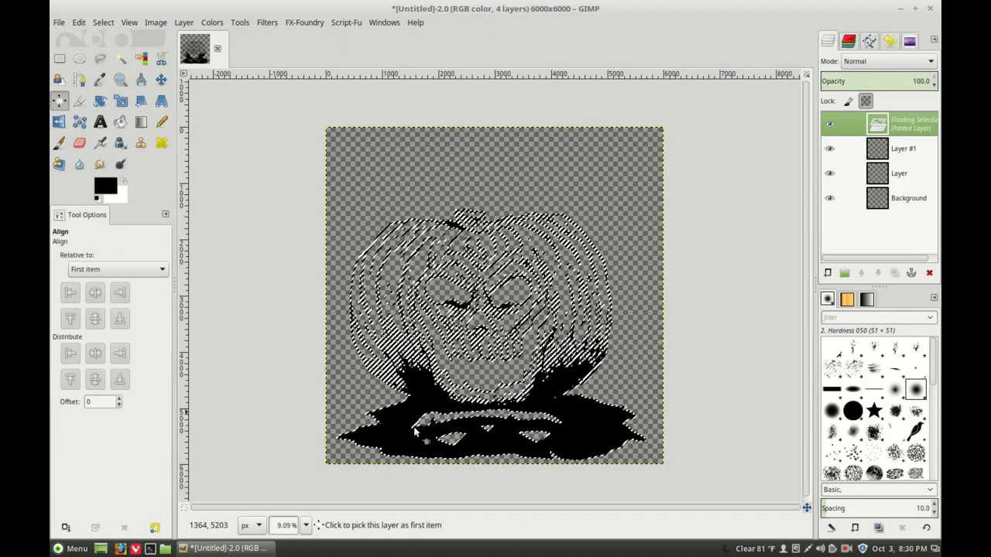
pyautogui.click(398, 420)
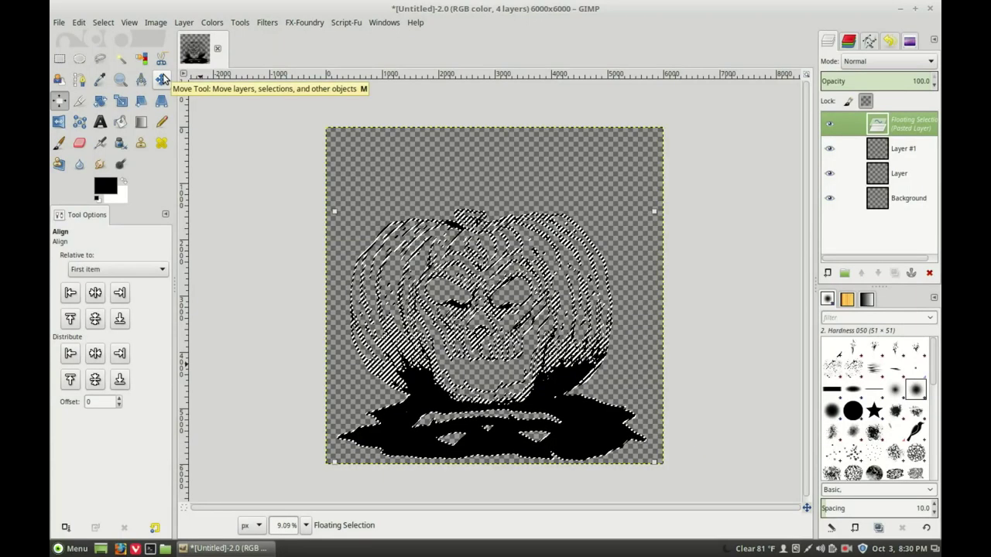
pyautogui.click(161, 79)
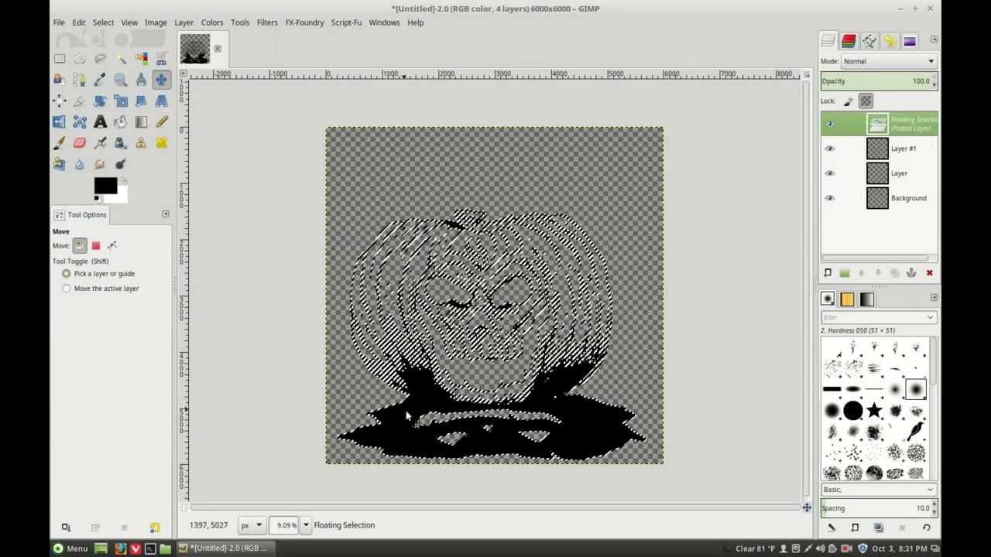
pyautogui.moveTo(417, 416)
pyautogui.mouseDown()
pyautogui.moveTo(425, 415)
pyautogui.moveTo(417, 411)
pyautogui.mouseUp()
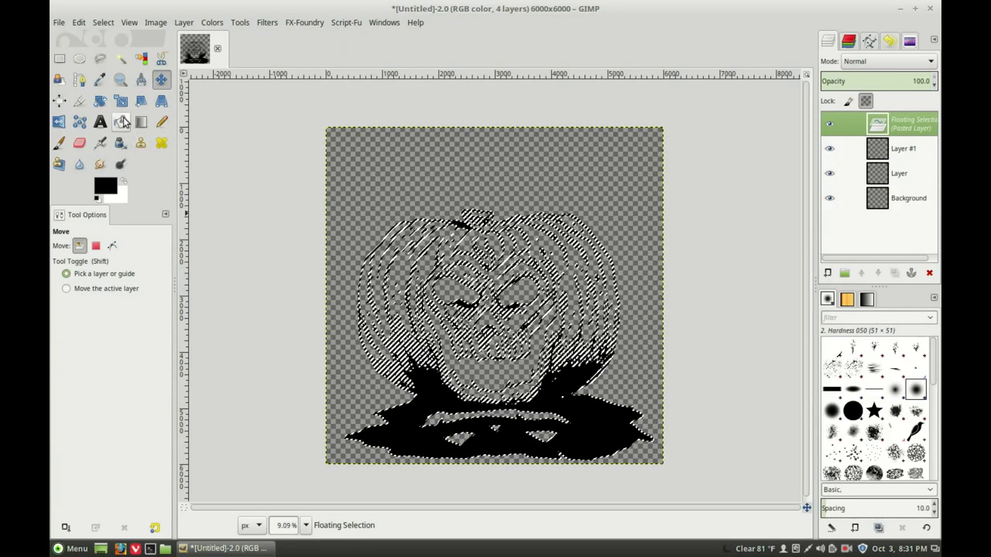
pyautogui.press('r')
pyautogui.click(256, 177)
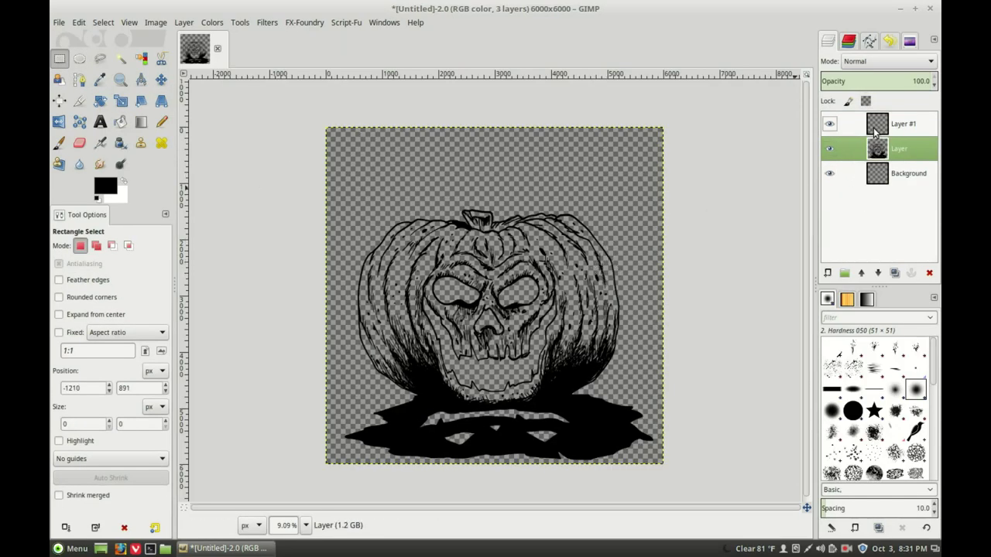
# Step: Fuzzy-select the transparent area around the pumpkin on the line-art layer, invert the selection and shrink it by 2 px
pyautogui.click(843, 124)
pyautogui.click(843, 148)
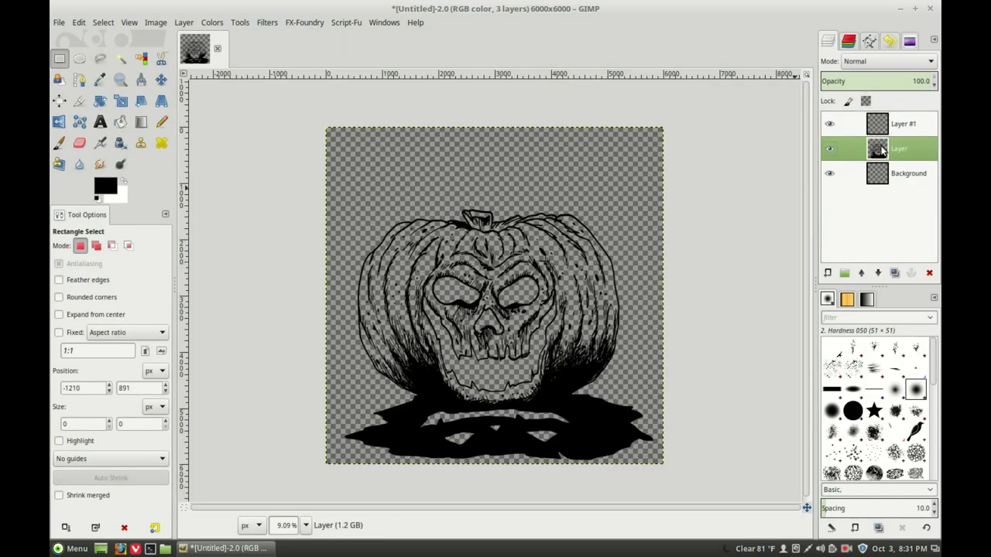
pyautogui.click(121, 58)
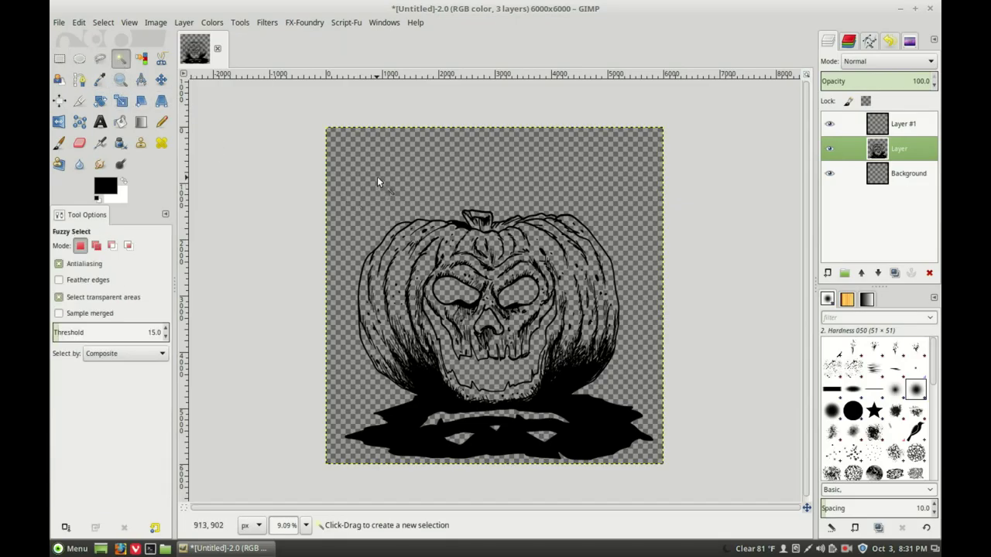
pyautogui.click(377, 176)
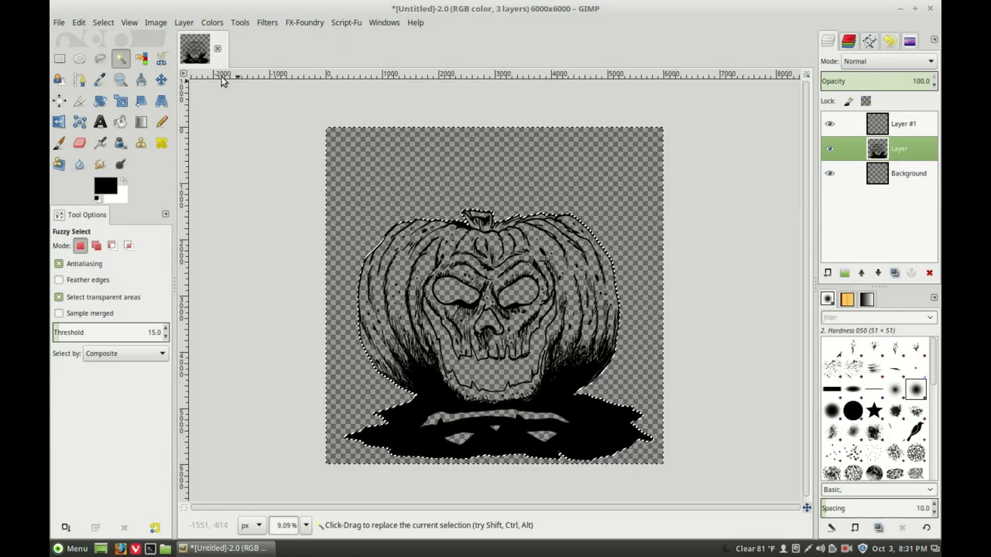
pyautogui.click(114, 24)
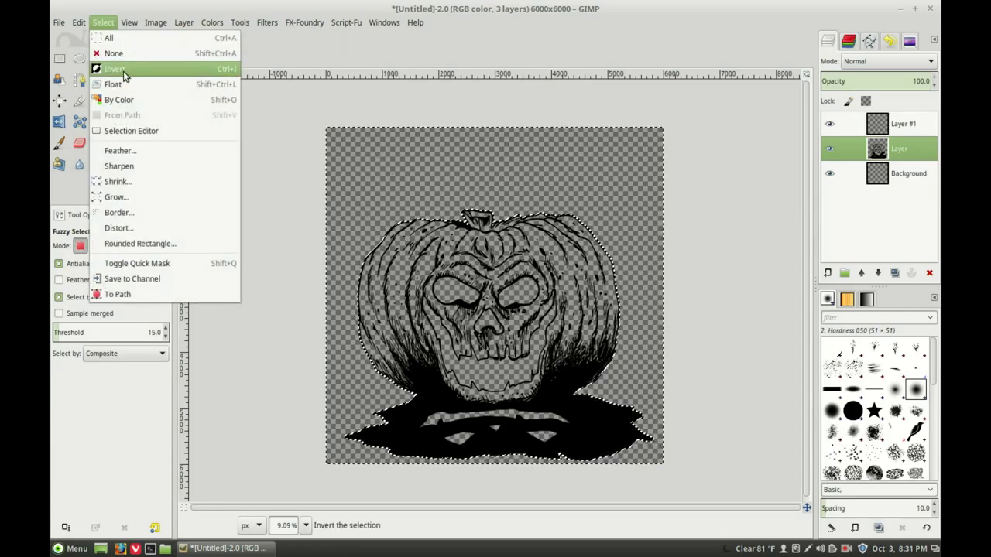
pyautogui.click(123, 70)
pyautogui.click(103, 23)
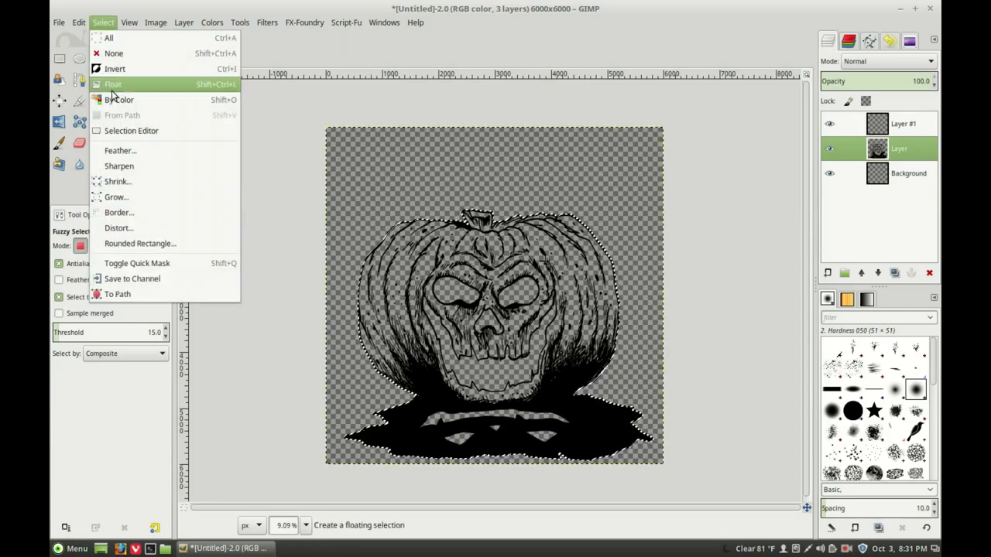
pyautogui.click(132, 182)
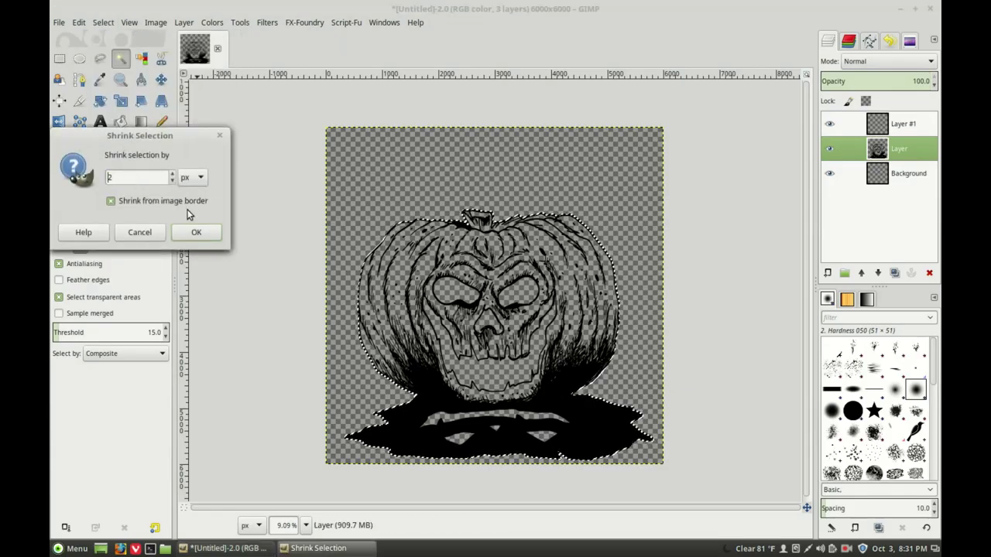
pyautogui.click(196, 233)
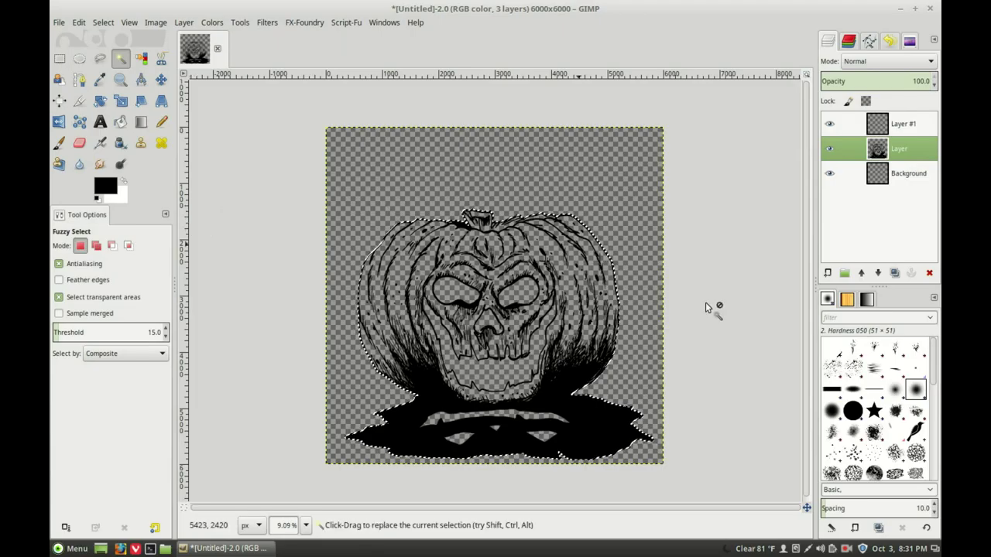
# Step: Set the foreground colour to orange dc9d52 and fill the pumpkin-shaped selection with it on the Background layer
pyautogui.click(875, 180)
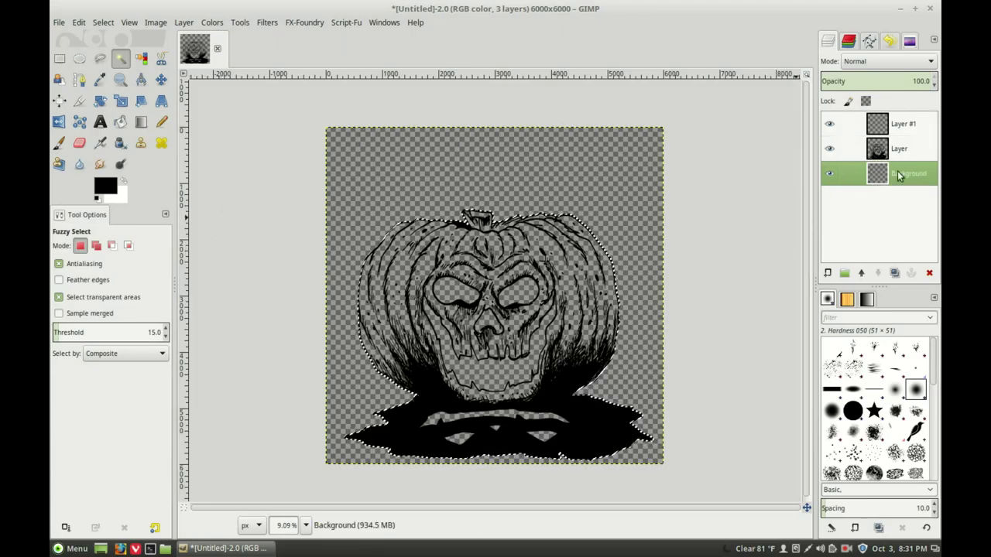
pyautogui.click(105, 186)
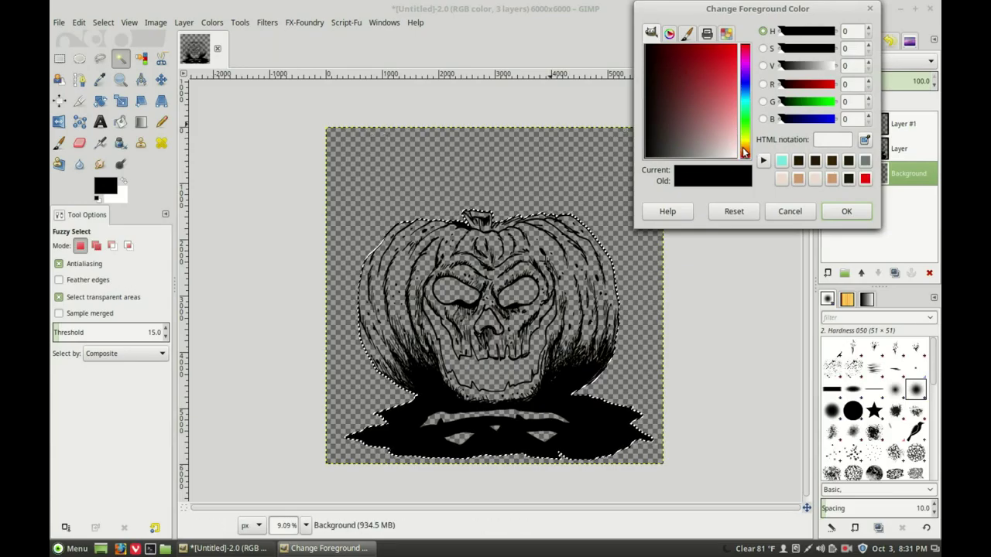
pyautogui.click(747, 149)
pyautogui.moveTo(712, 82)
pyautogui.mouseDown()
pyautogui.moveTo(725, 76)
pyautogui.moveTo(723, 87)
pyautogui.mouseUp()
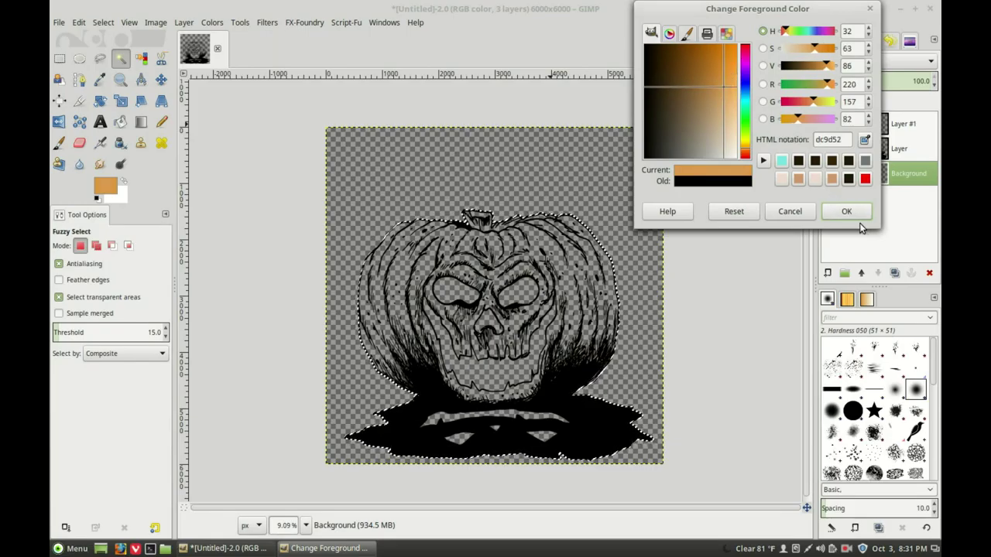
pyautogui.click(846, 212)
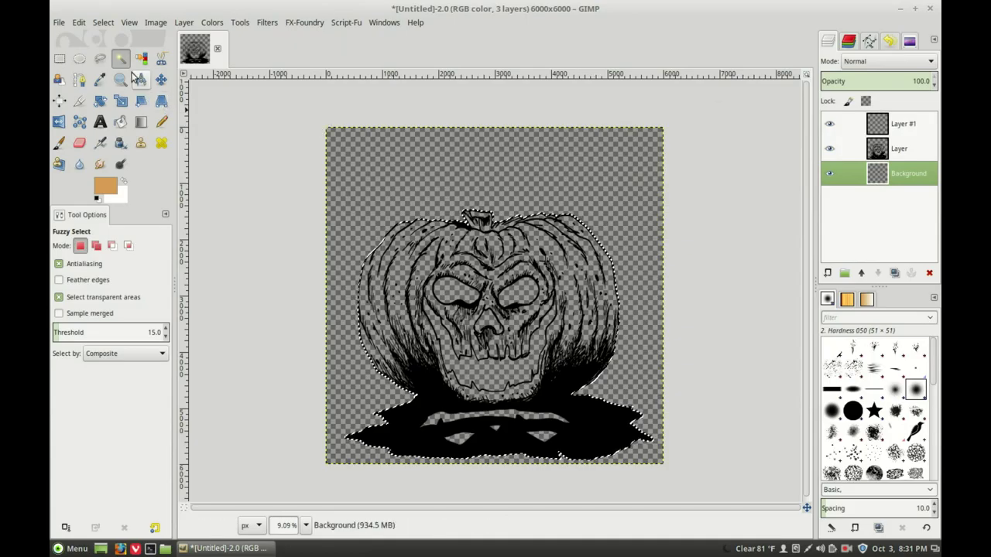
pyautogui.click(79, 22)
pyautogui.click(105, 230)
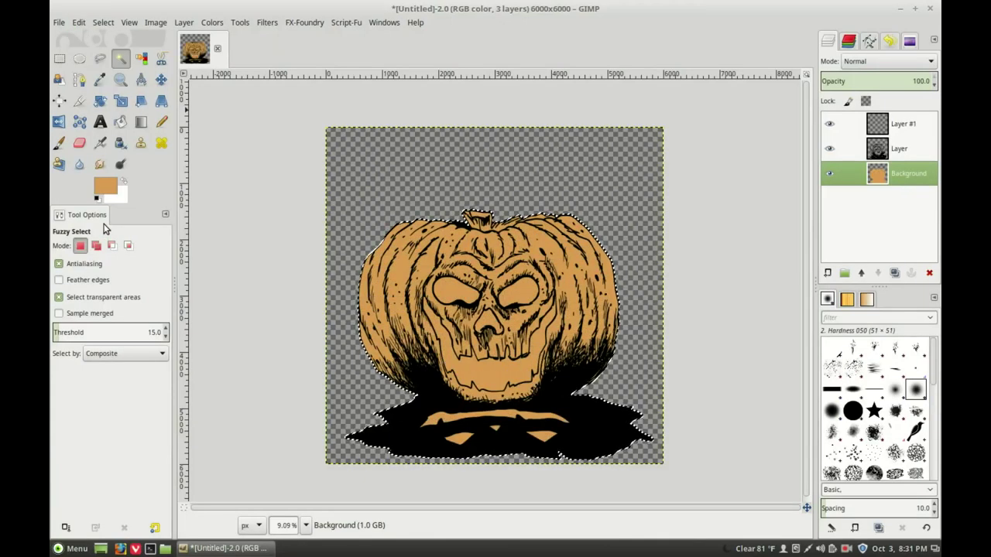
# Step: Clear the selection and make the line-art layer active
pyautogui.click(60, 58)
pyautogui.click(236, 136)
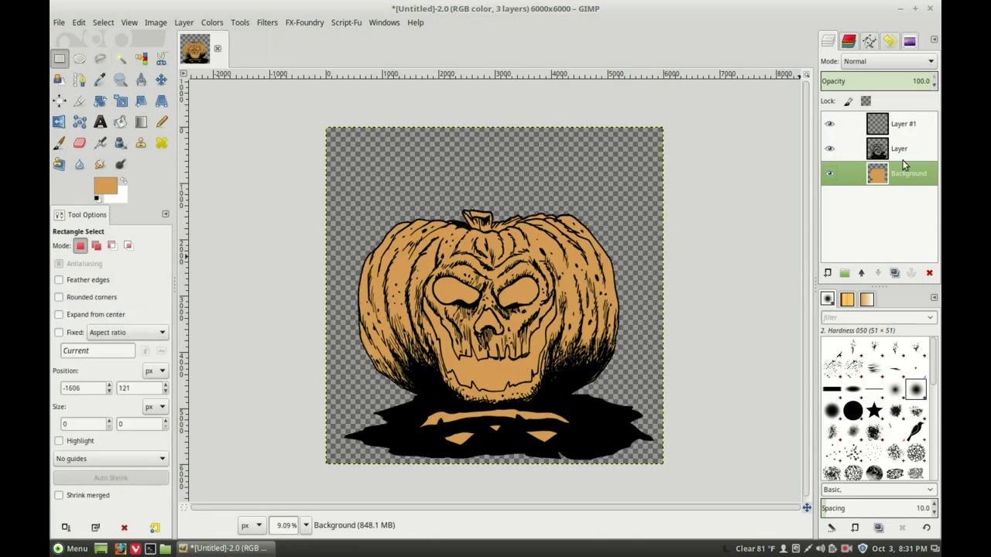
pyautogui.click(882, 149)
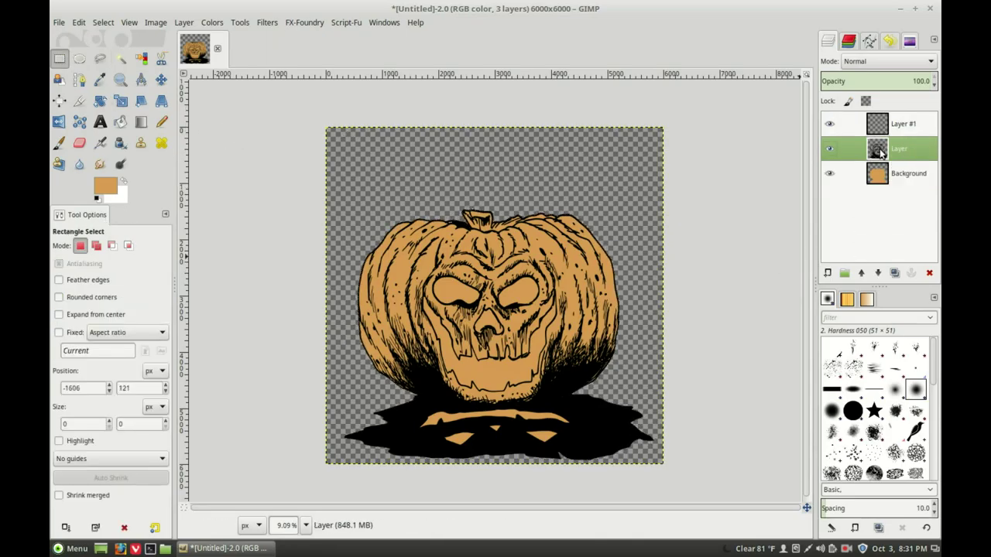
# Step: Add a new transparent layer and place it directly beneath the line-art layer
pyautogui.click(122, 60)
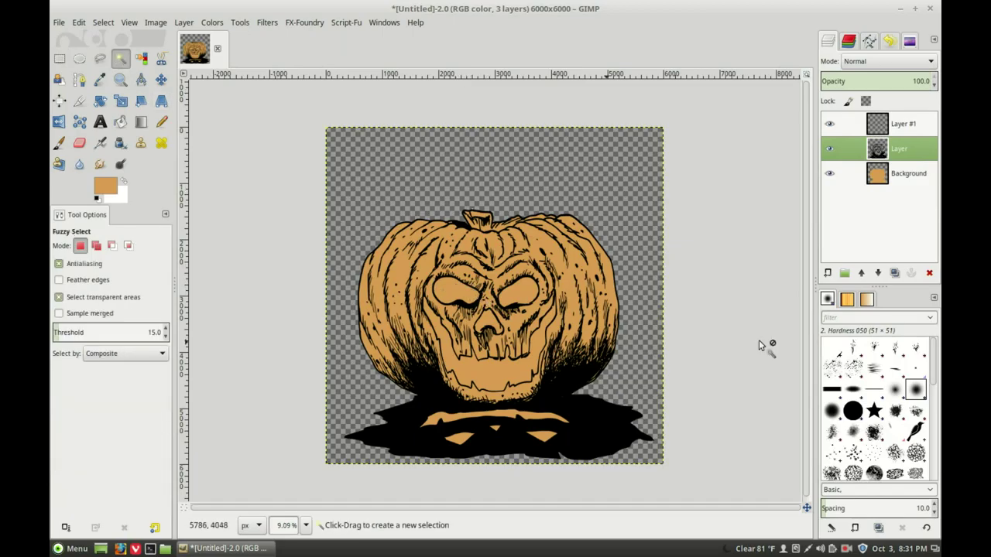
pyautogui.click(828, 274)
pyautogui.click(884, 375)
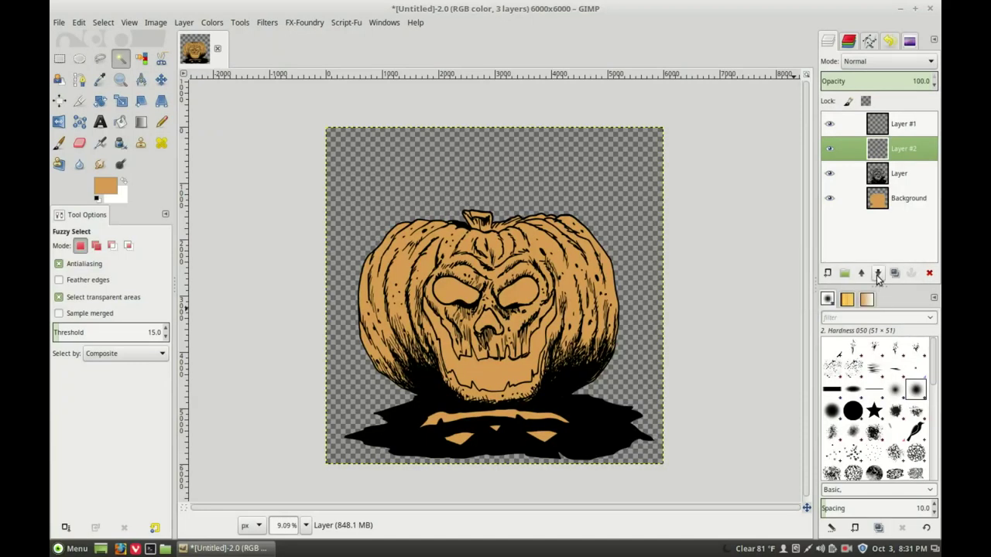
pyautogui.click(878, 273)
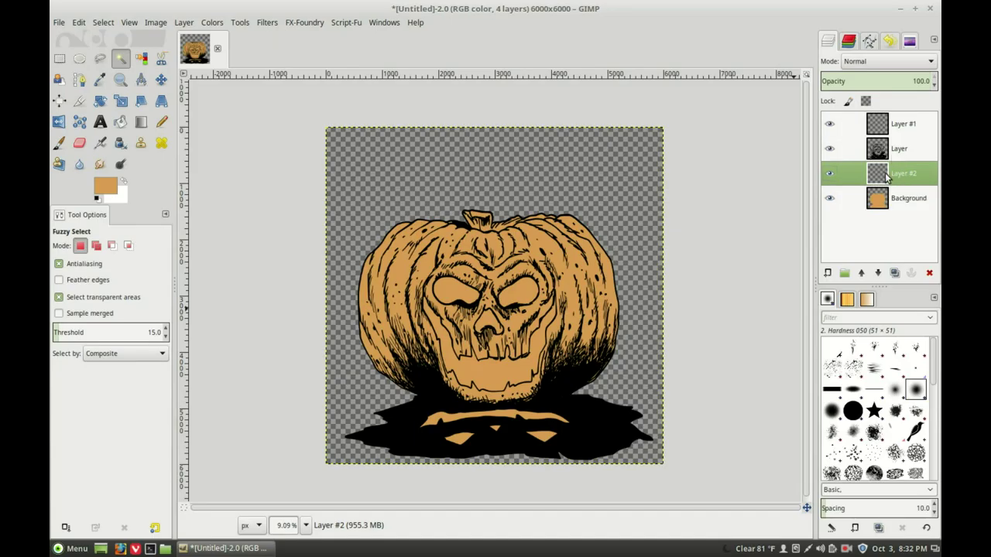
# Step: Fuzzy-select the eye, nose and mouth openings plus their reflections in the shadow on the line-art layer
pyautogui.click(836, 149)
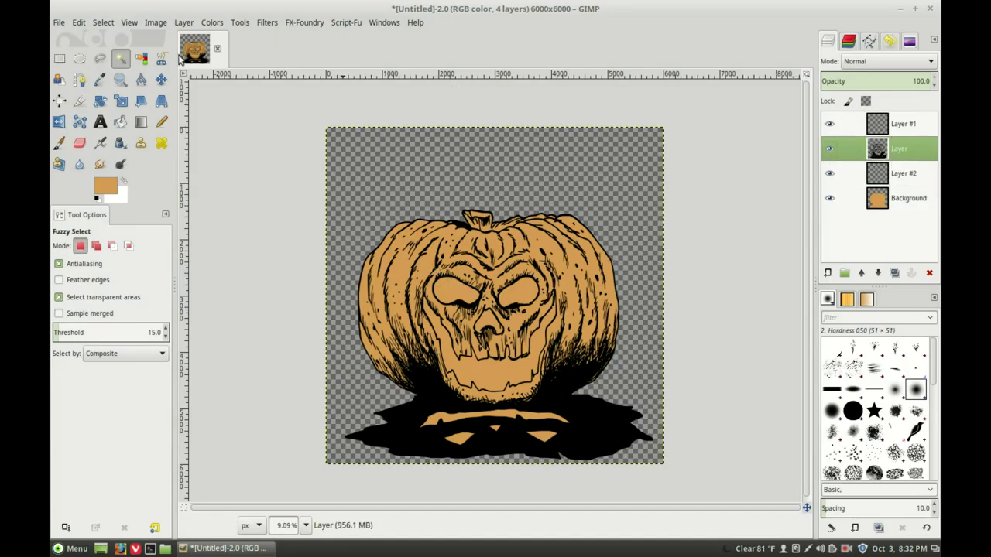
pyautogui.click(451, 289)
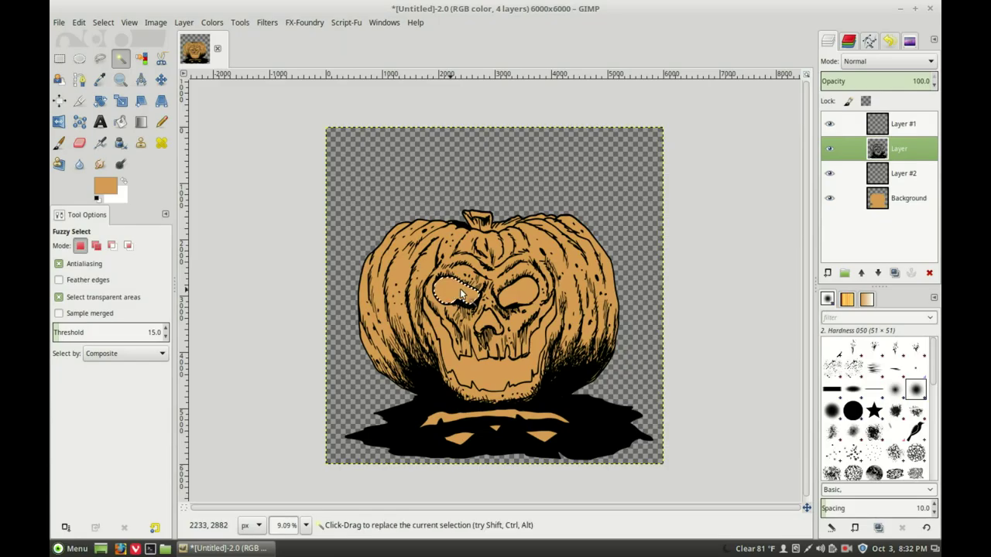
pyautogui.keyDown('shift'); pyautogui.click(518, 291); pyautogui.keyUp('shift')
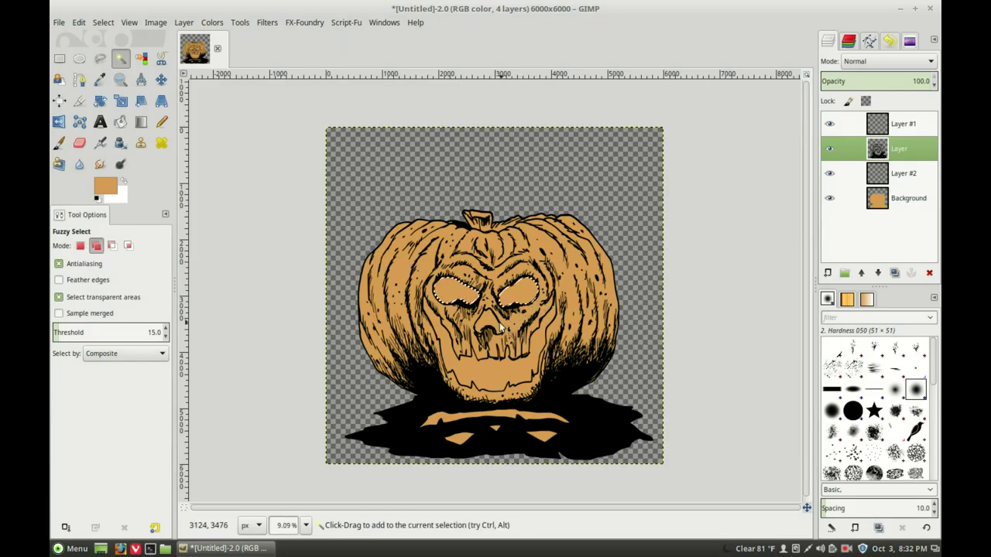
pyautogui.keyDown('shift'); pyautogui.click(497, 362); pyautogui.keyUp('shift')
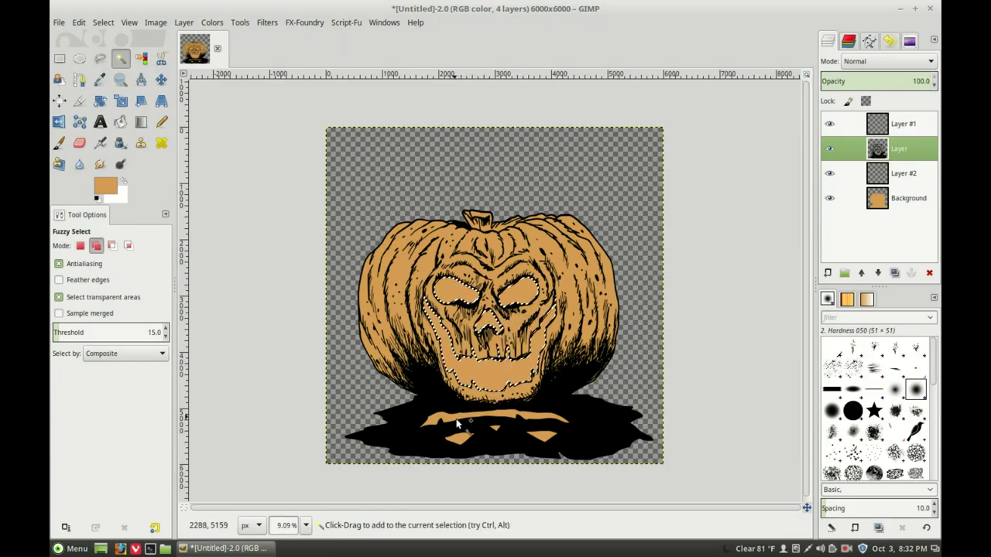
pyautogui.keyDown('shift'); pyautogui.click(496, 430); pyautogui.keyUp('shift')
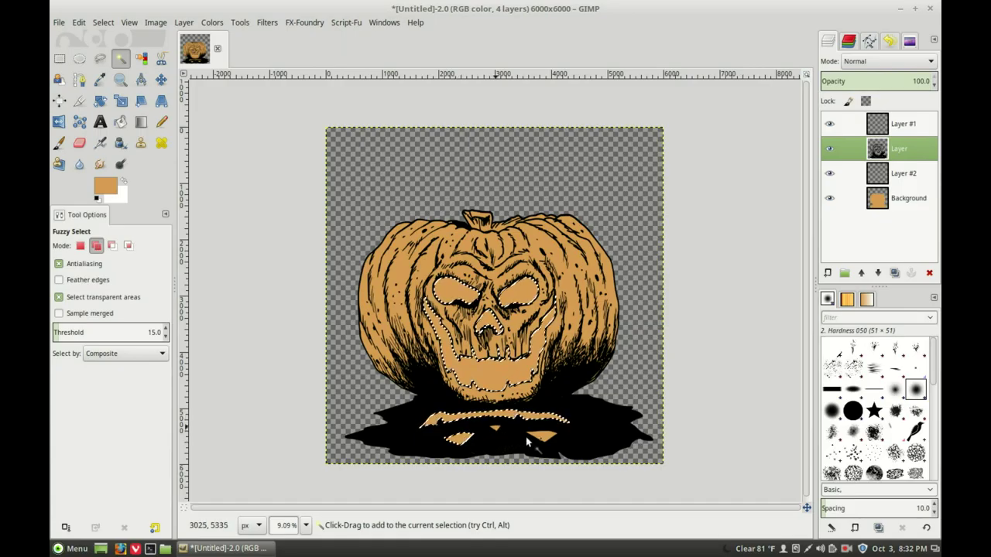
# Step: Make the empty layer beneath the line art active and grow the selection of the face openings
pyautogui.click(889, 173)
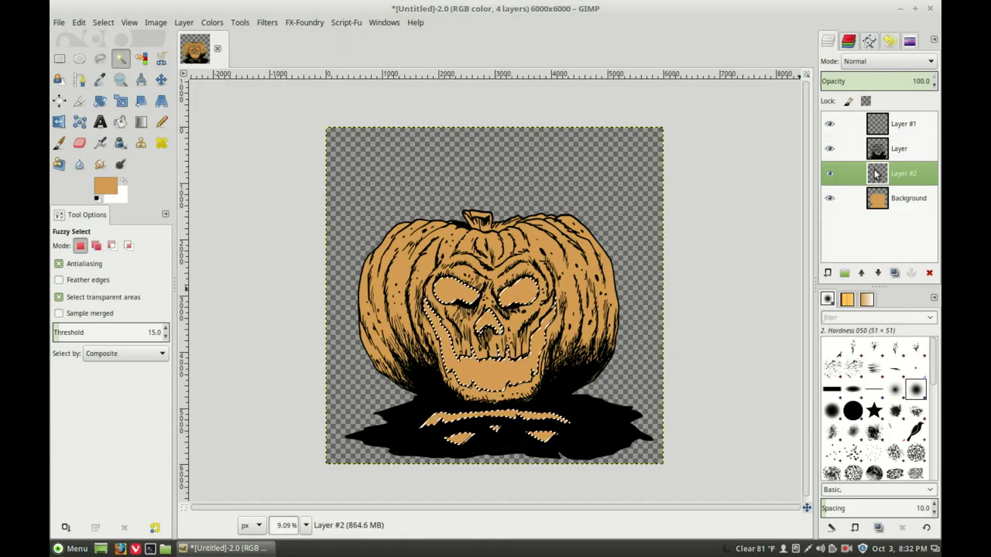
pyautogui.click(101, 23)
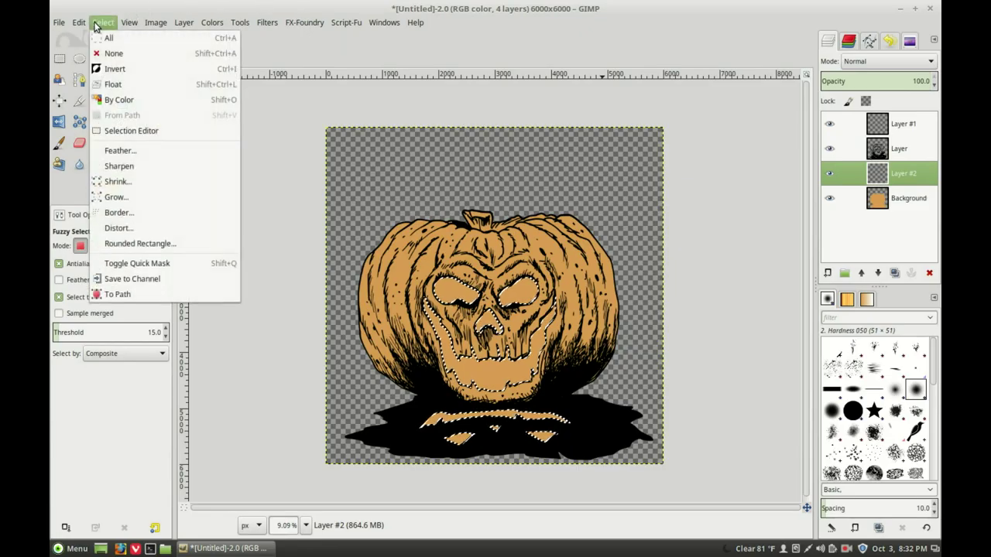
pyautogui.click(118, 196)
pyautogui.click(166, 200)
pyautogui.click(204, 243)
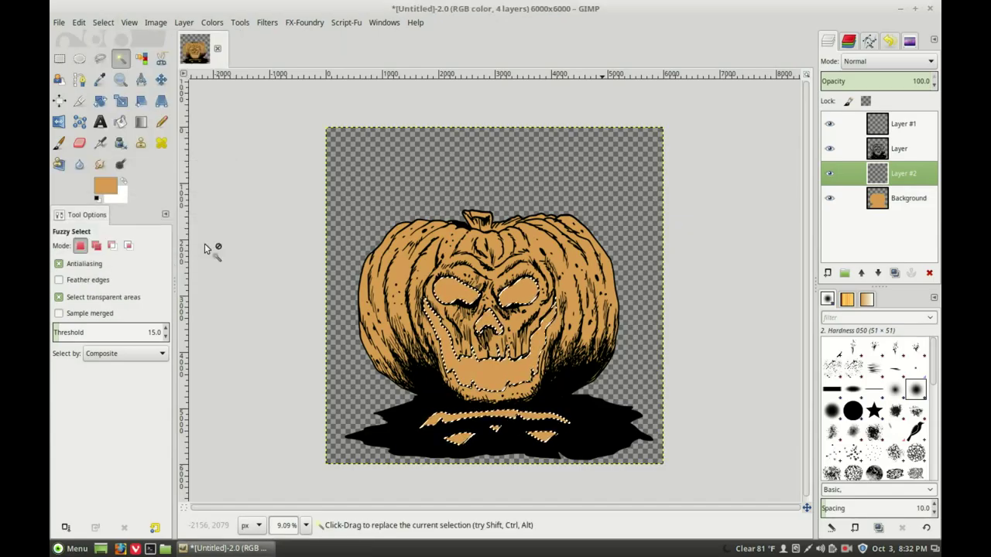
# Step: Set the foreground colour to yellow ffe400
pyautogui.click(109, 189)
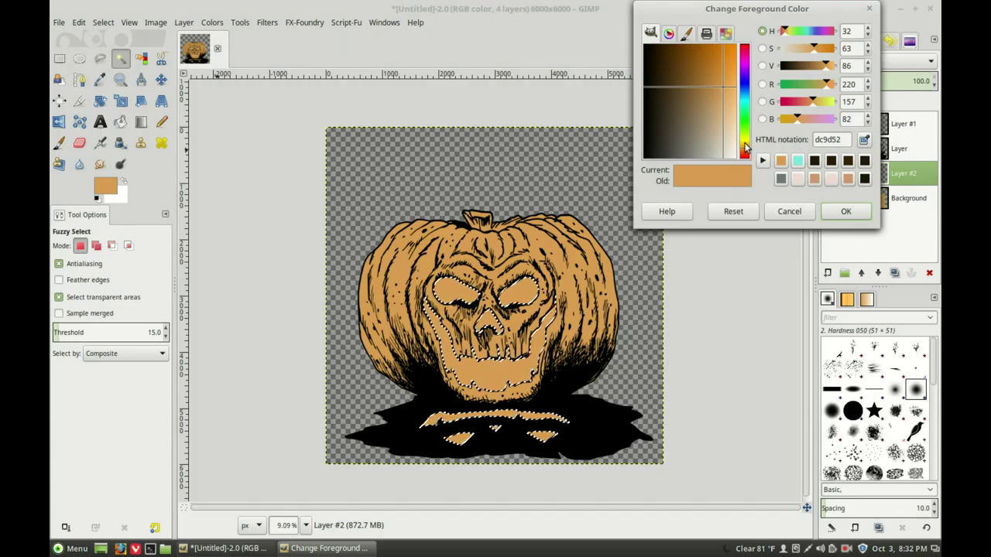
pyautogui.click(742, 144)
pyautogui.moveTo(736, 92); pyautogui.dragTo(745, 48)
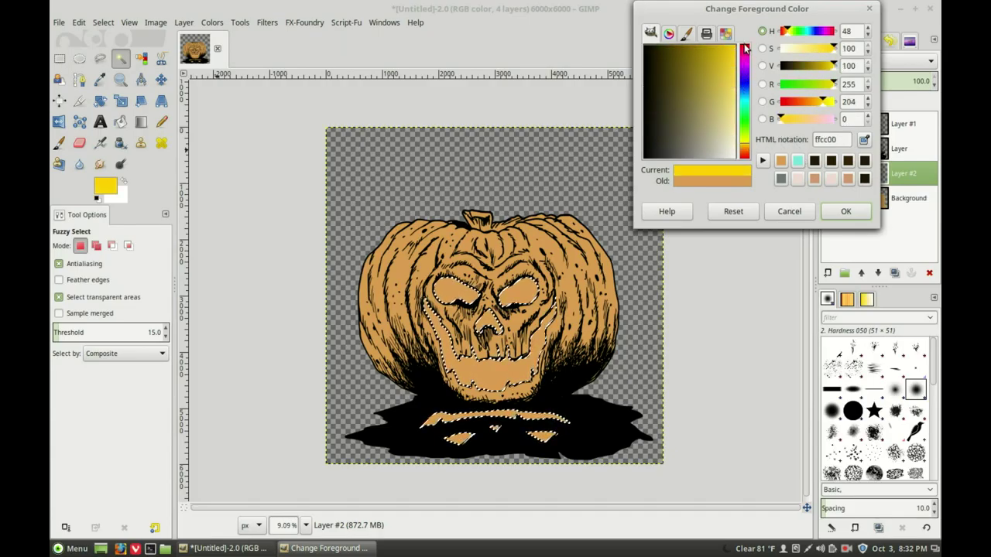
pyautogui.click(745, 142)
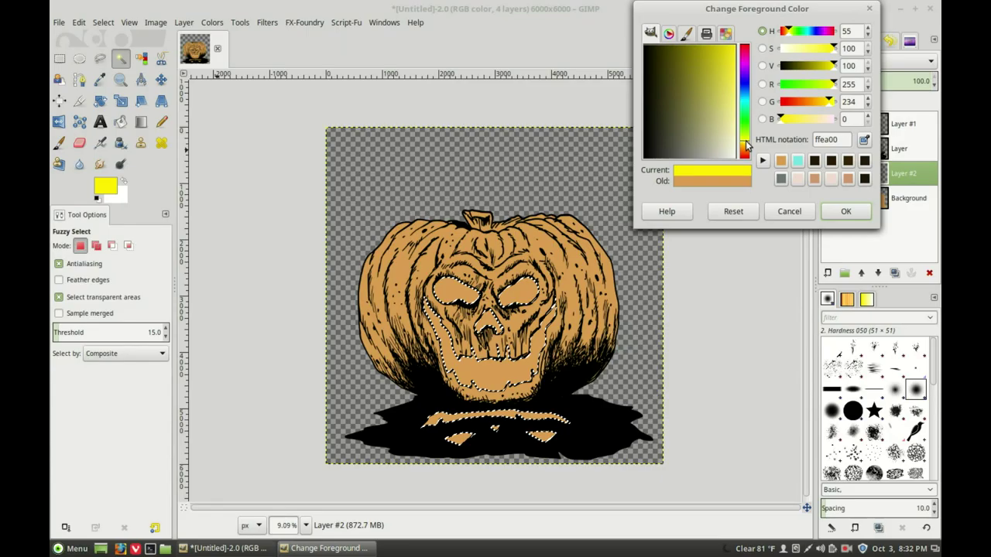
pyautogui.click(833, 214)
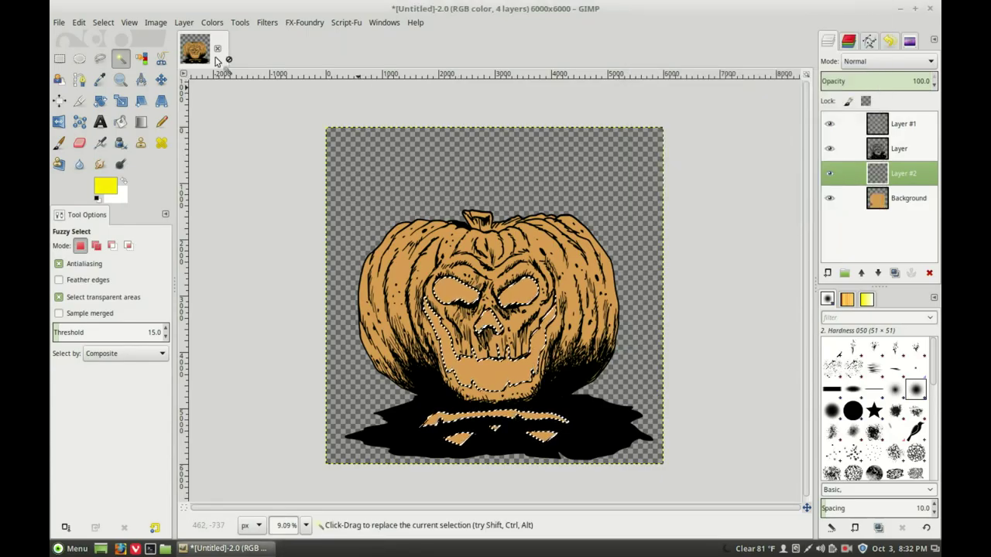
# Step: Fill the selected face openings and reflections with the yellow foreground colour and clear the selection
pyautogui.click(78, 21)
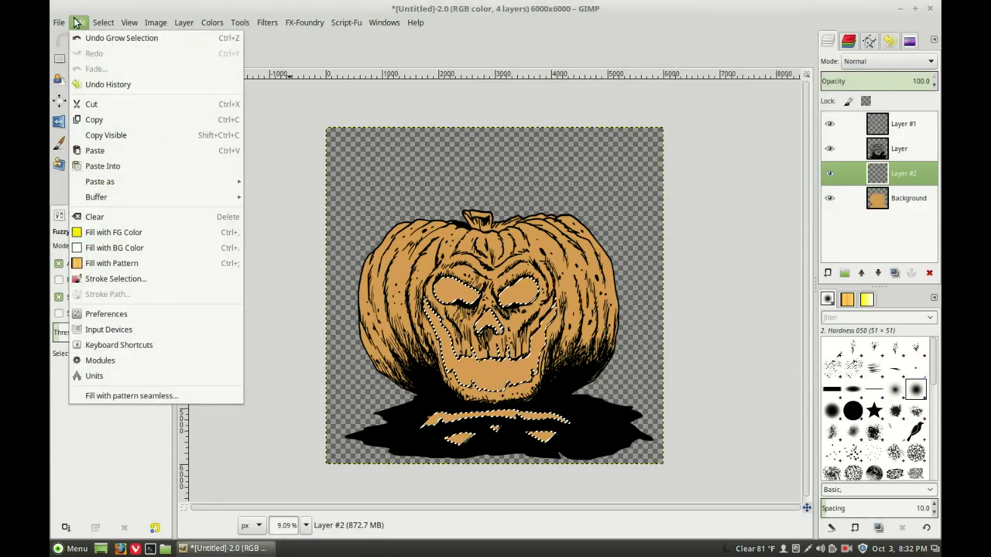
pyautogui.click(99, 232)
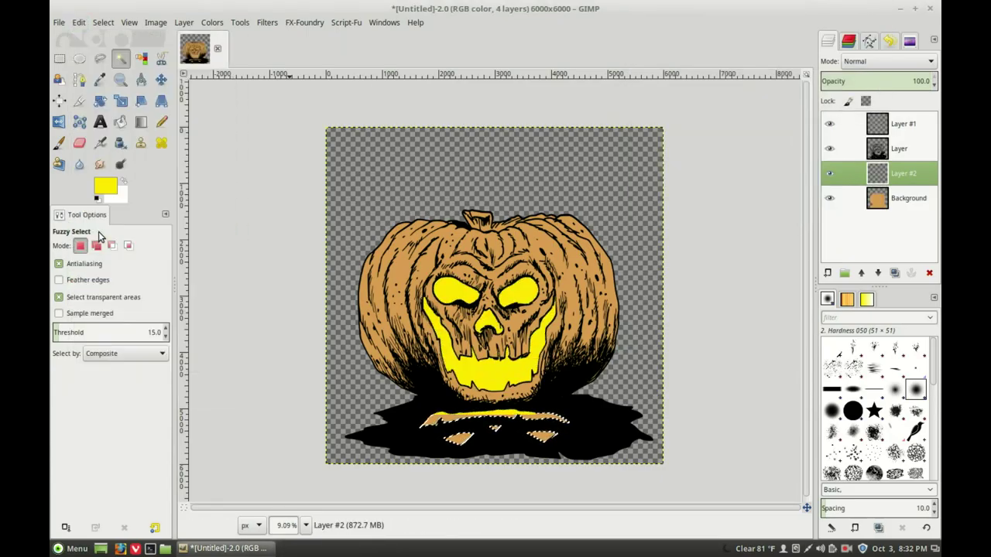
pyautogui.click(60, 58)
pyautogui.click(279, 154)
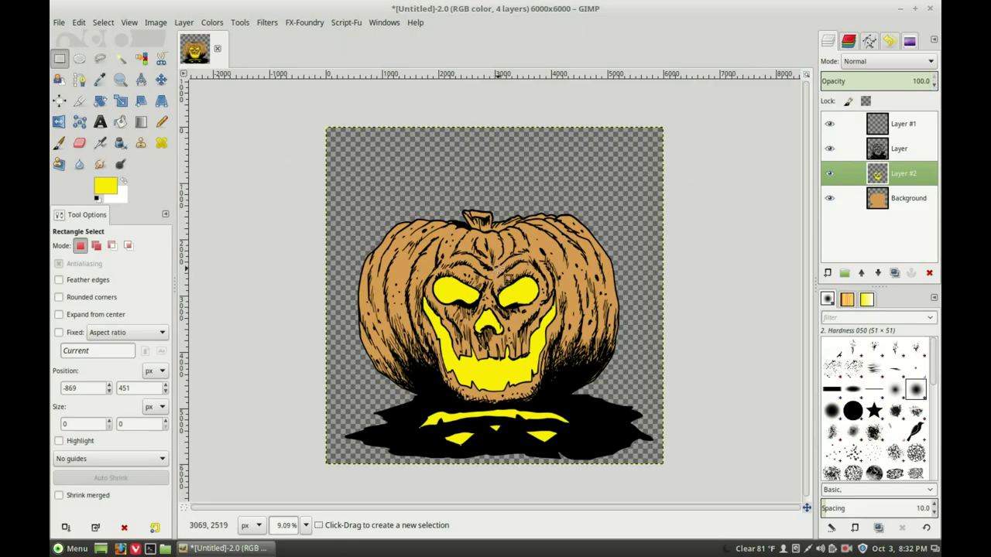
# Step: Select the orange pumpkin area by colour on the Background layer and add a transparent layer above it
pyautogui.click(876, 202)
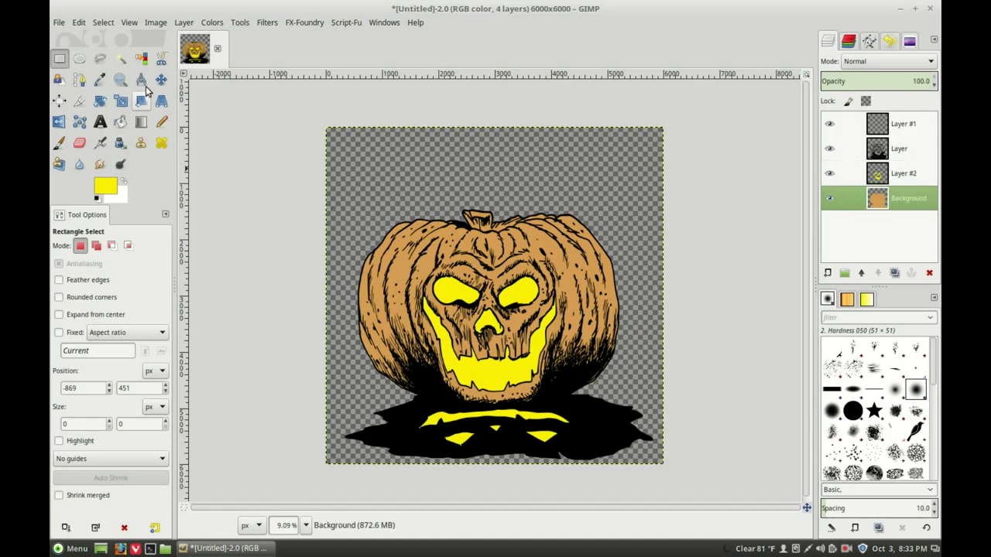
pyautogui.click(140, 59)
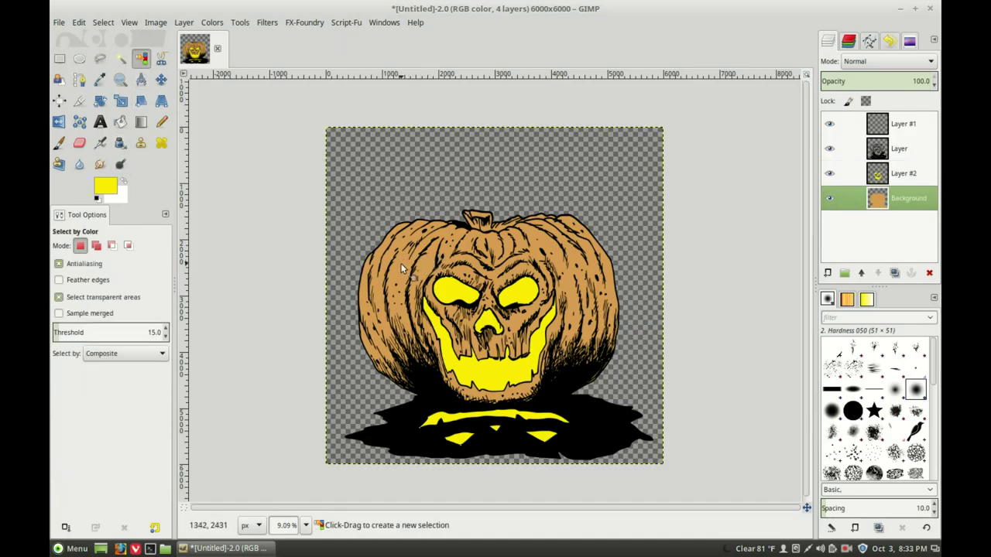
pyautogui.click(401, 267)
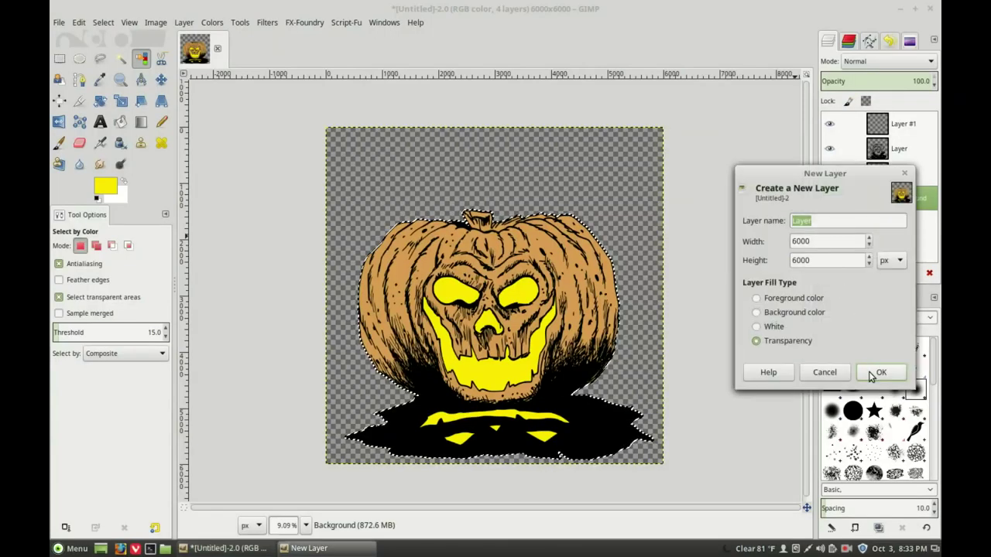
pyautogui.click(879, 372)
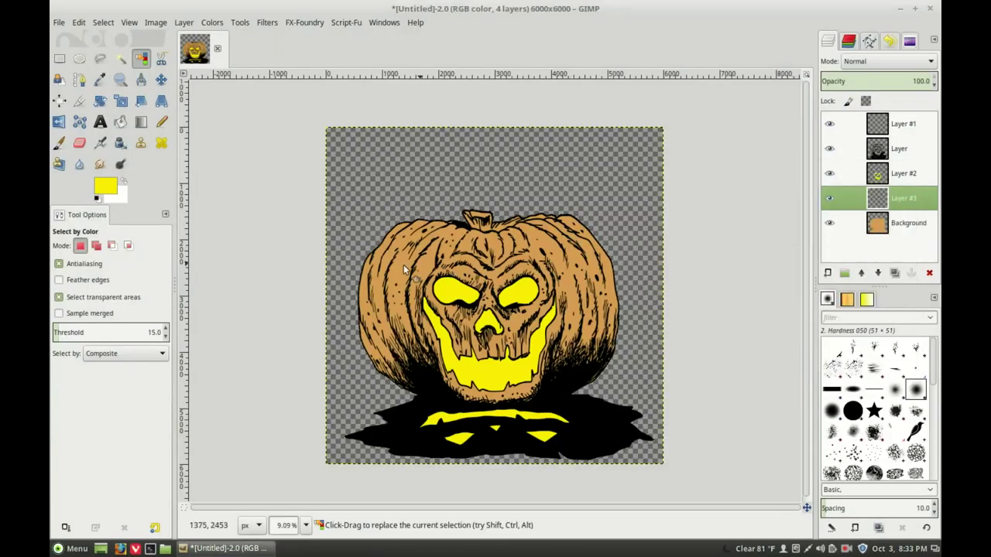
# Step: Reset the colours to black and white and set the Blend tool to 49 opacity with the FG to Transparent gradient
pyautogui.click(106, 185)
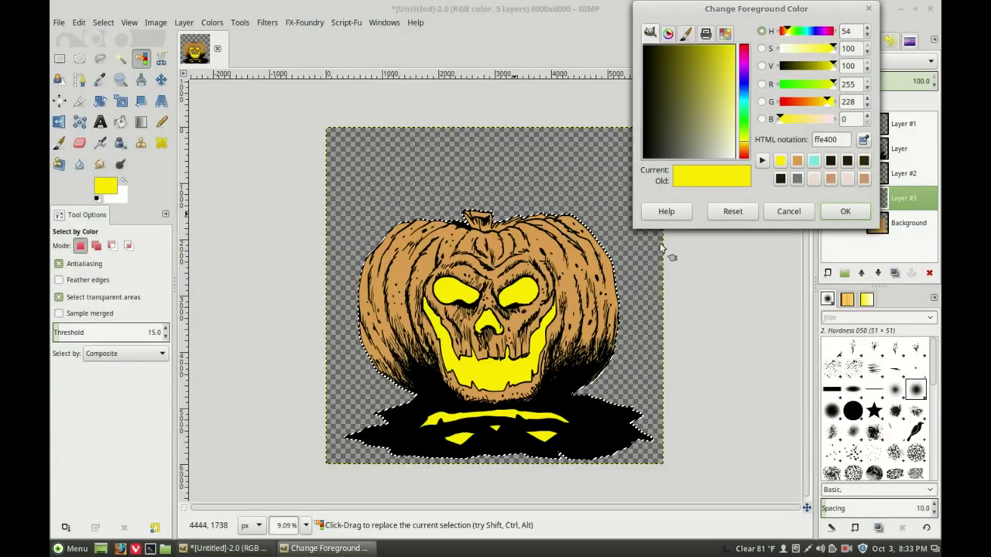
pyautogui.click(845, 211)
pyautogui.click(96, 199)
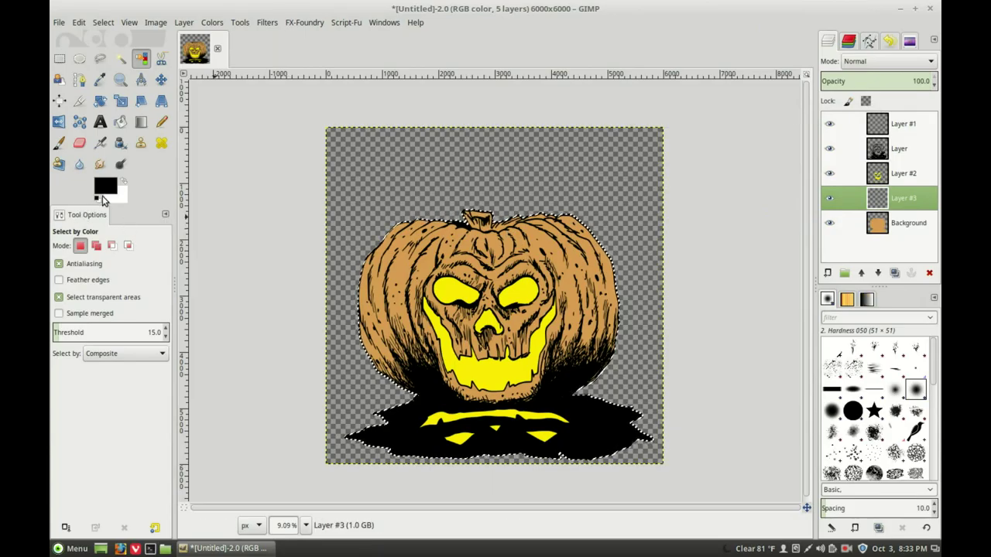
pyautogui.click(141, 121)
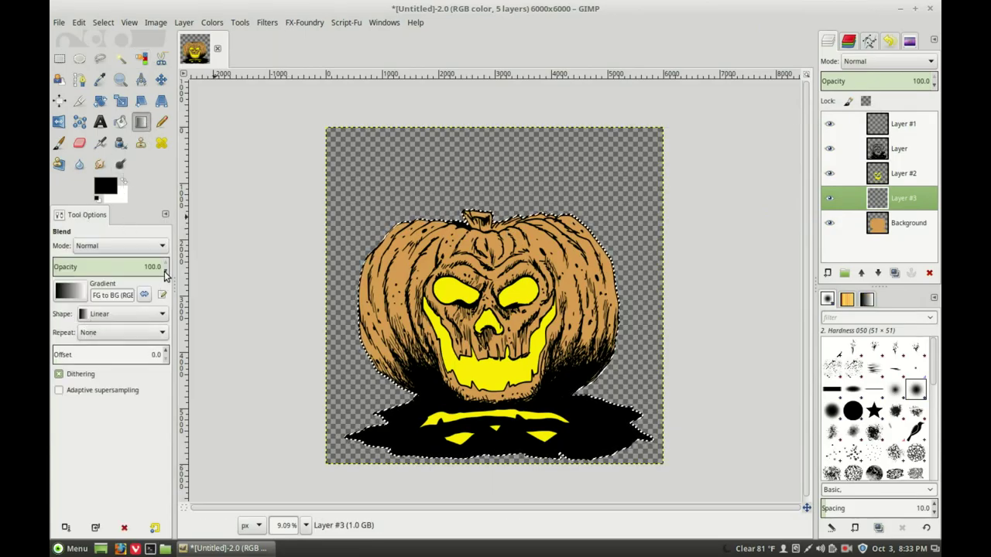
pyautogui.scroll(-18, 164, 271)
pyautogui.scroll(-8, 164, 276)
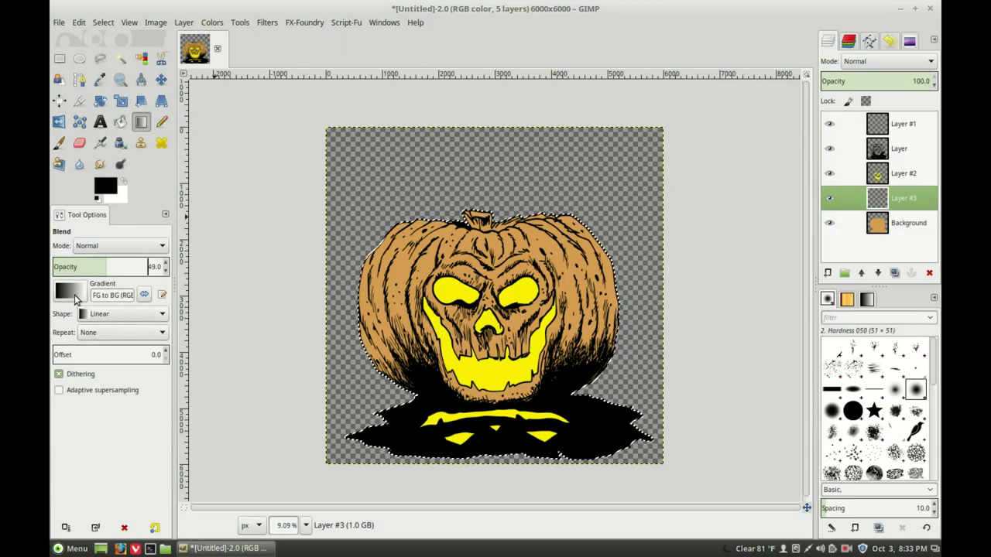
pyautogui.click(68, 293)
pyautogui.click(66, 392)
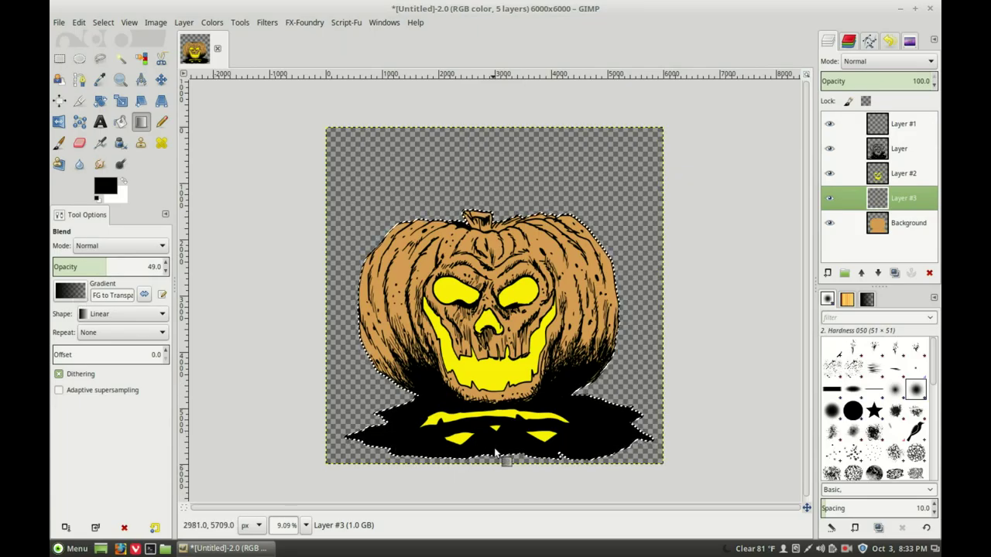
# Step: Shade the selected pumpkin with three linear black gradients fading upward from its base, and clear the selection
pyautogui.moveTo(497, 463); pyautogui.dragTo(492, 223)
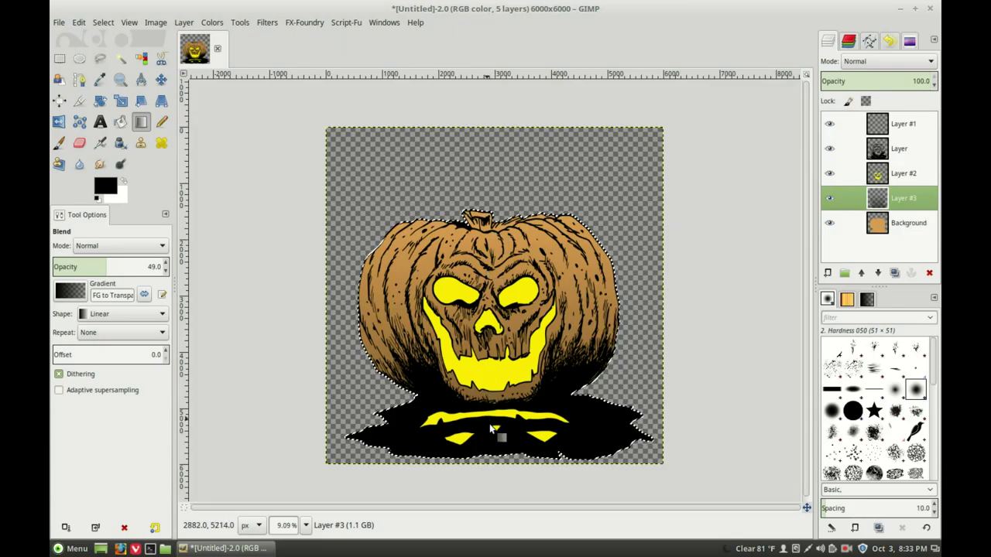
pyautogui.moveTo(490, 427); pyautogui.dragTo(488, 375)
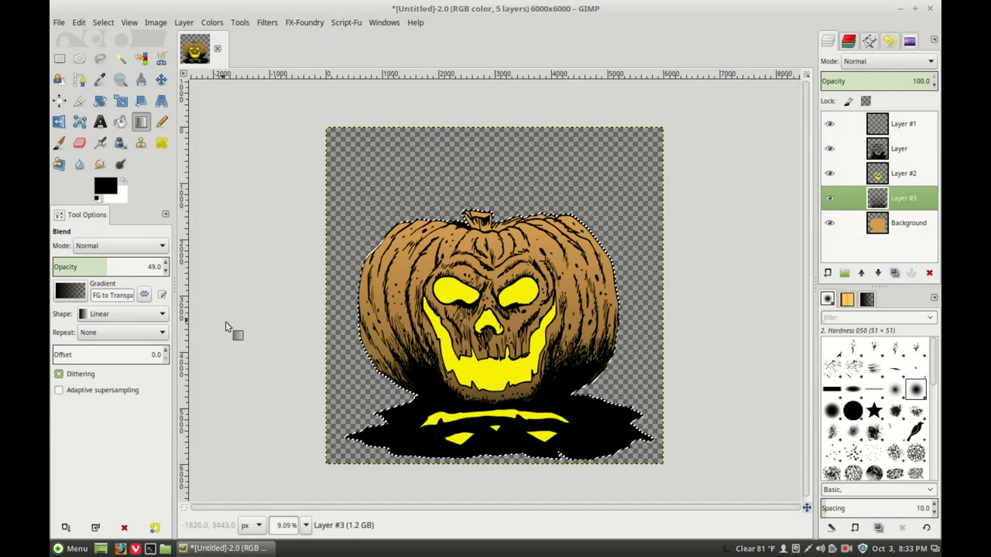
pyautogui.moveTo(492, 402); pyautogui.dragTo(488, 337)
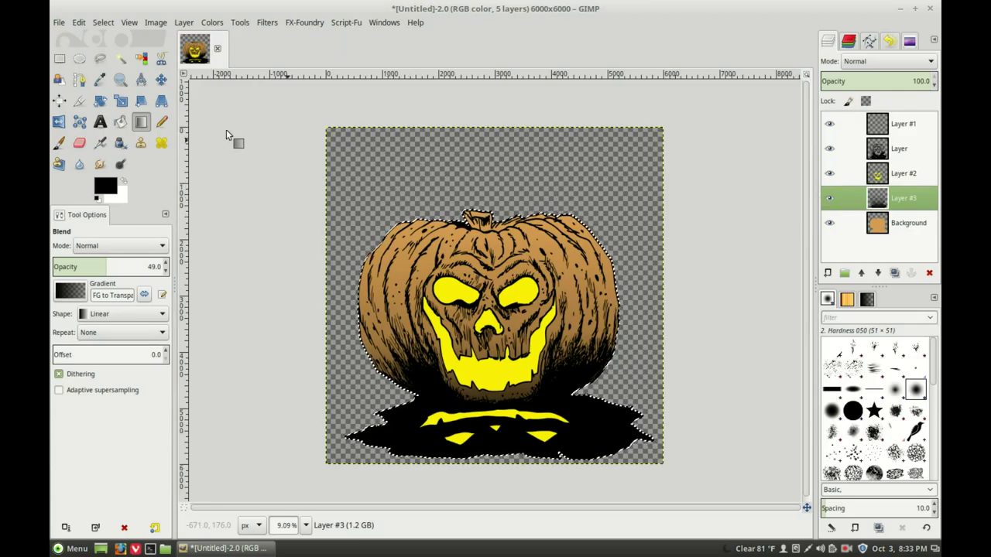
pyautogui.click(61, 60)
pyautogui.click(252, 165)
# Step: Select the yellow face openings and reflections by colour on their own layer
pyautogui.click(876, 179)
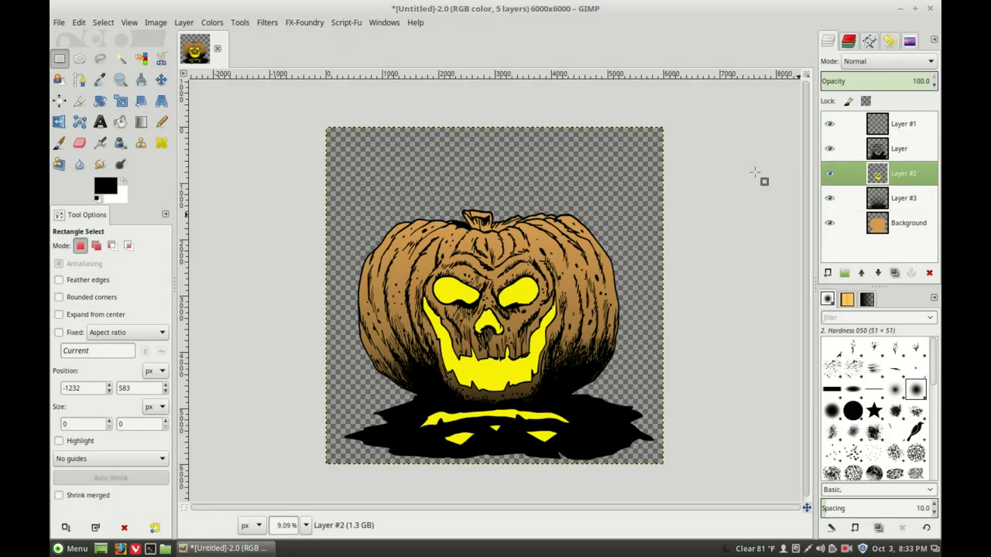
pyautogui.click(142, 61)
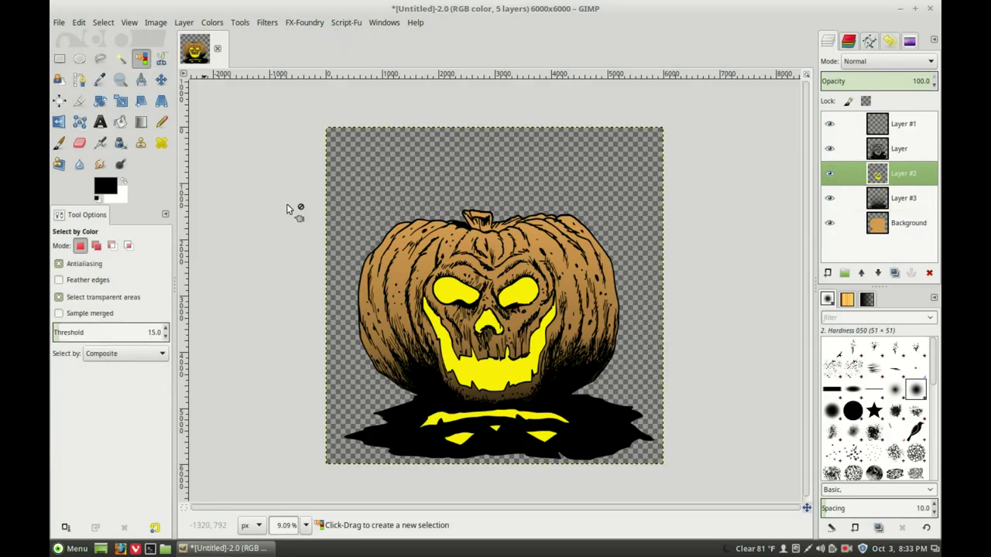
pyautogui.click(489, 379)
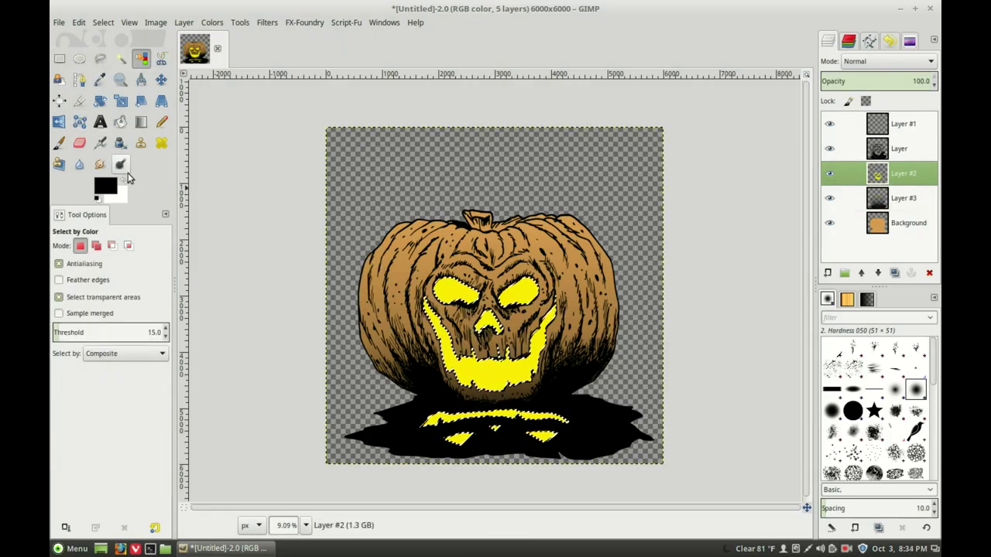
# Step: Make white the foreground colour and set the Paintbrush opacity to 50
pyautogui.click(123, 181)
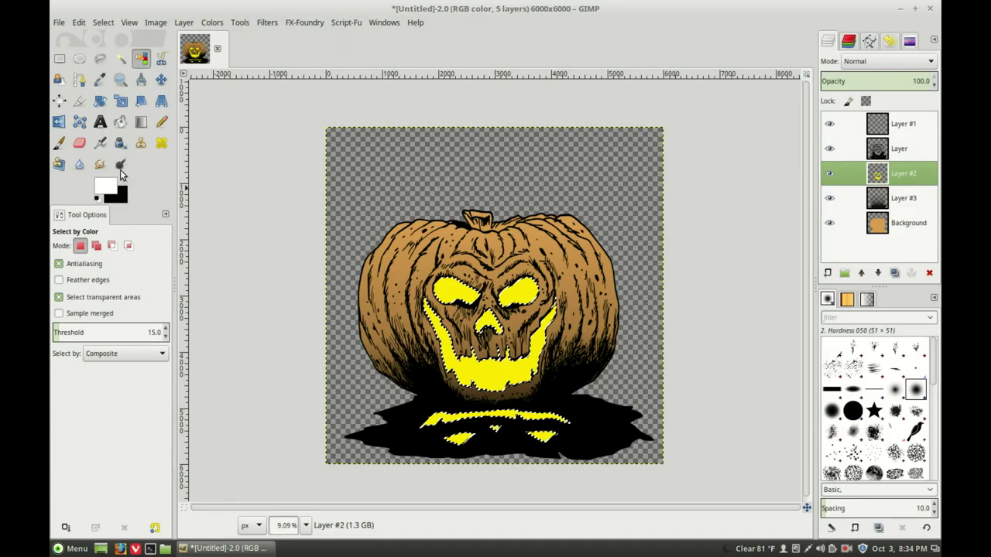
pyautogui.click(60, 143)
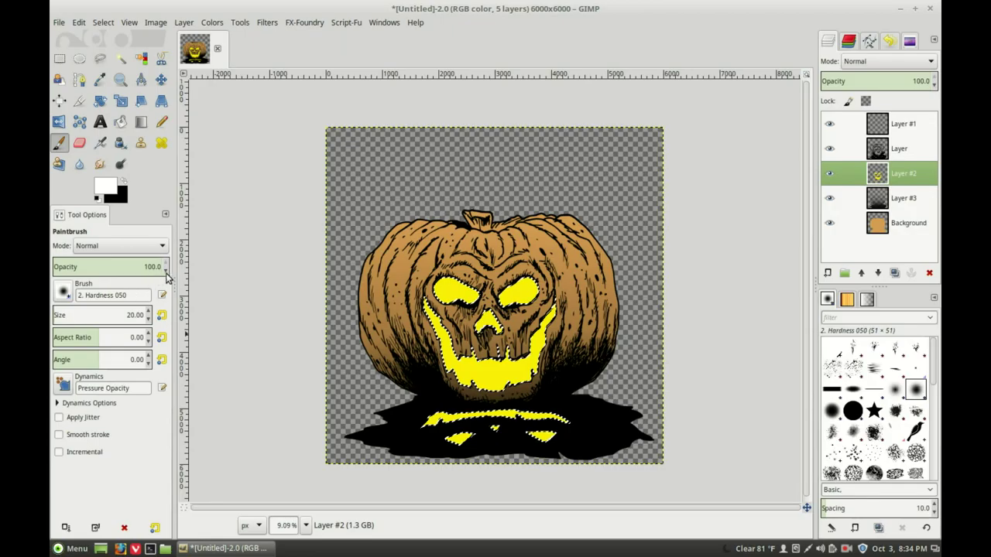
pyautogui.moveTo(159, 266); pyautogui.dragTo(148, 266)
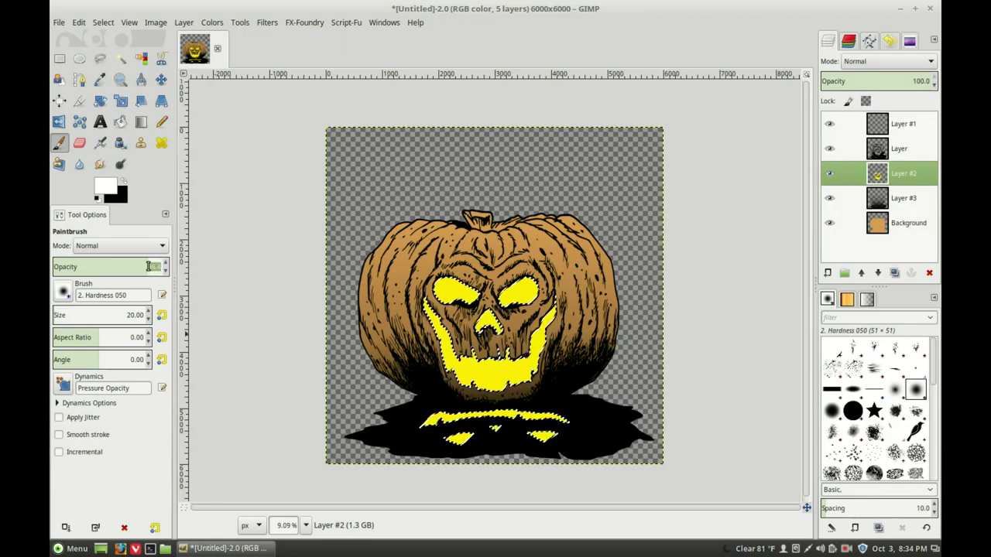
pyautogui.write('5')
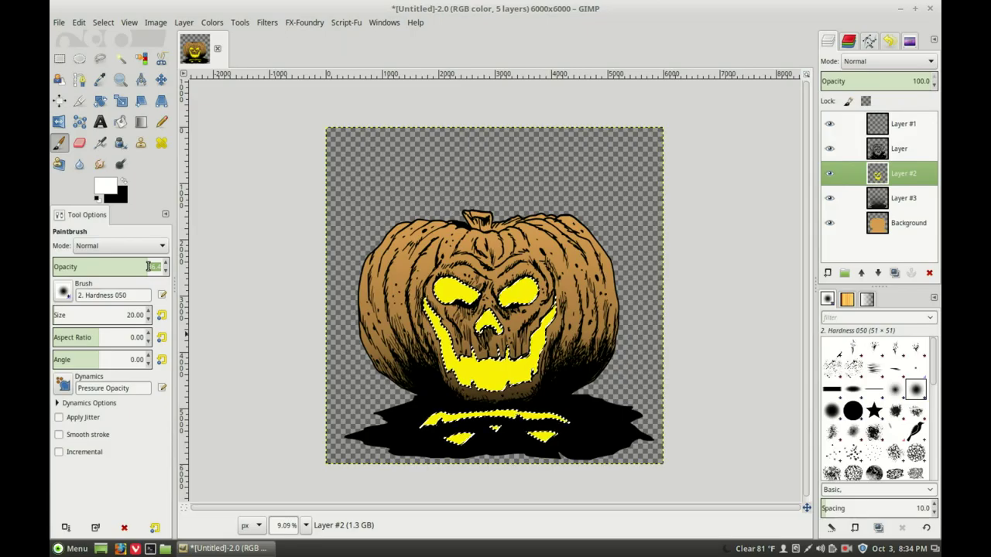
pyautogui.write('0')
pyautogui.press('Return')
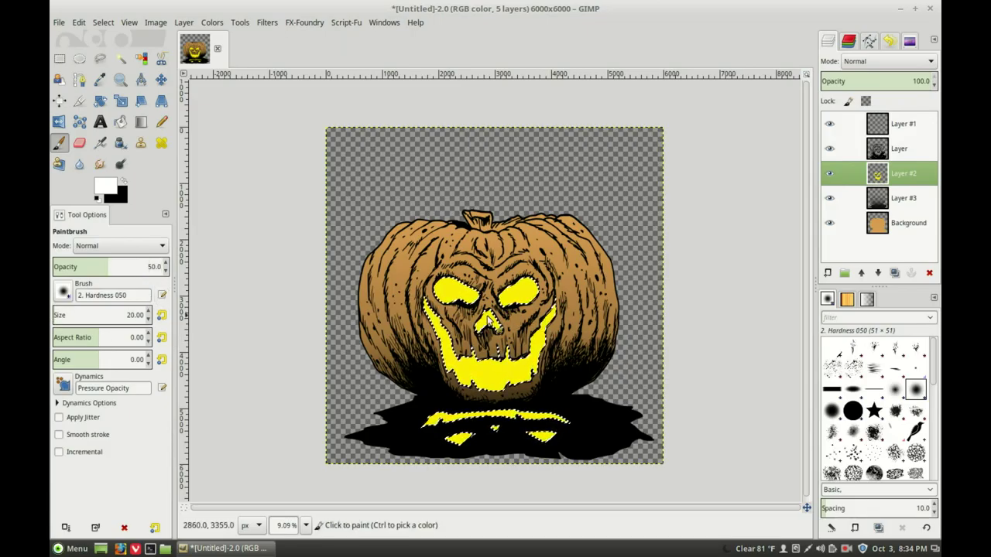
# Step: Set the brush size to 2000 and paint a soft white glow over the centre of the nose and mouth openings
pyautogui.doubleClick(138, 314)
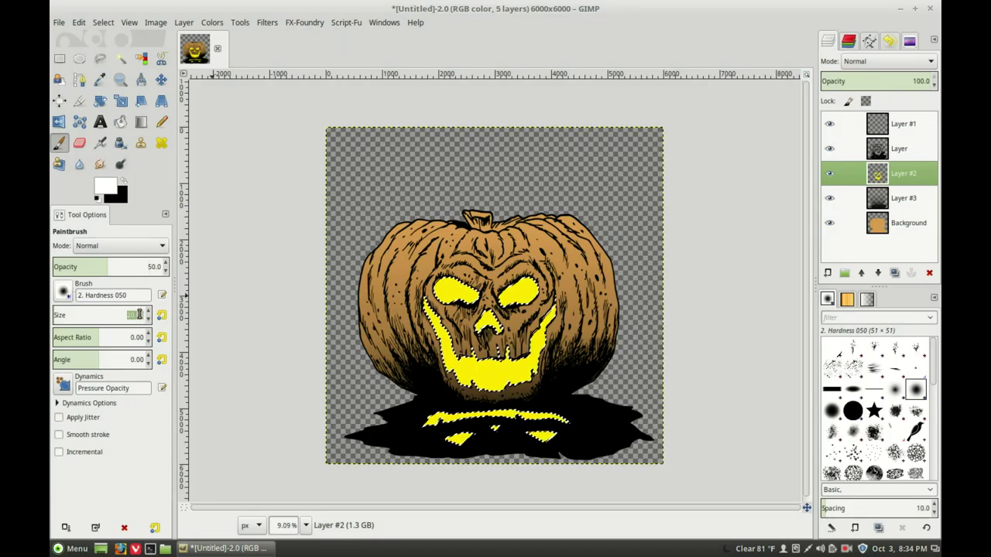
pyautogui.write('200')
pyautogui.press('Return')
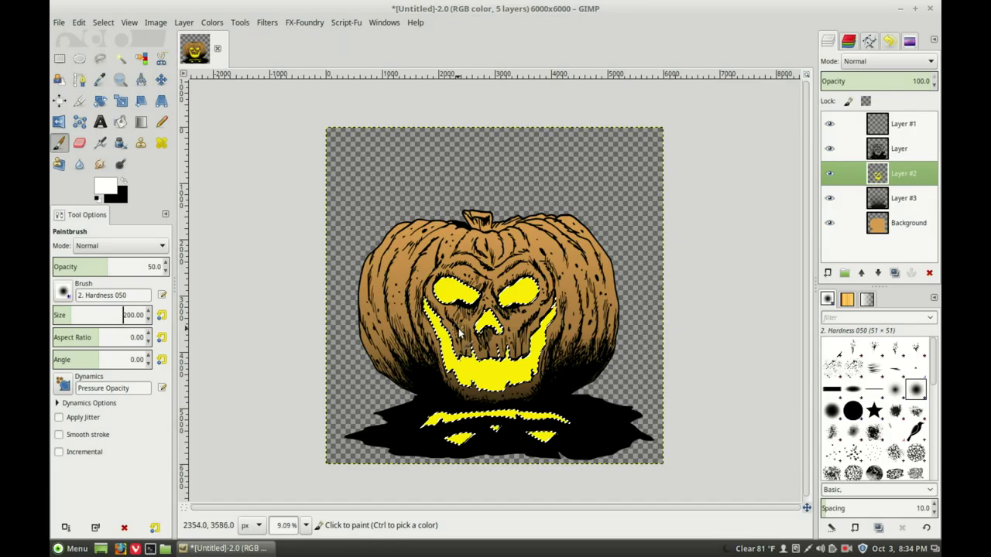
pyautogui.doubleClick(136, 315)
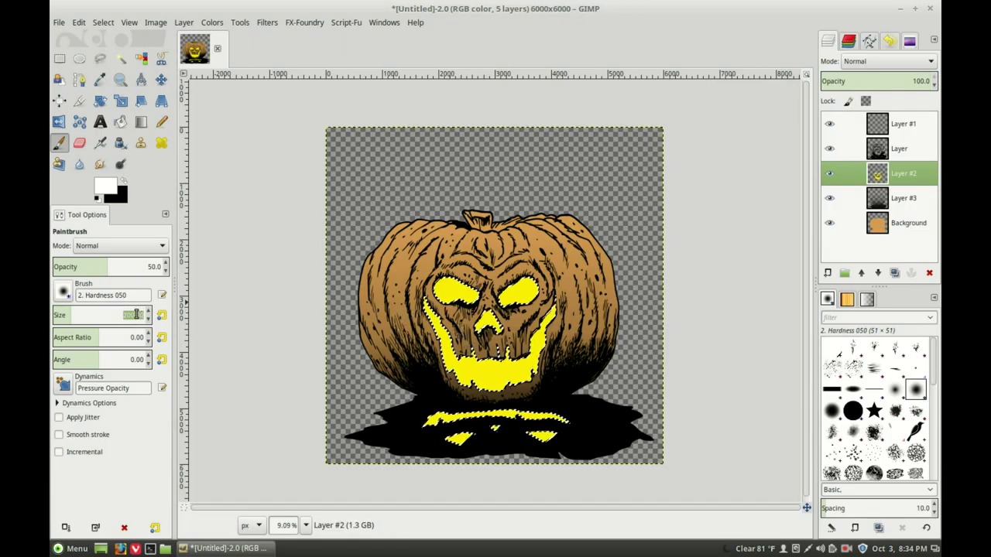
pyautogui.write('2000')
pyautogui.press('Return')
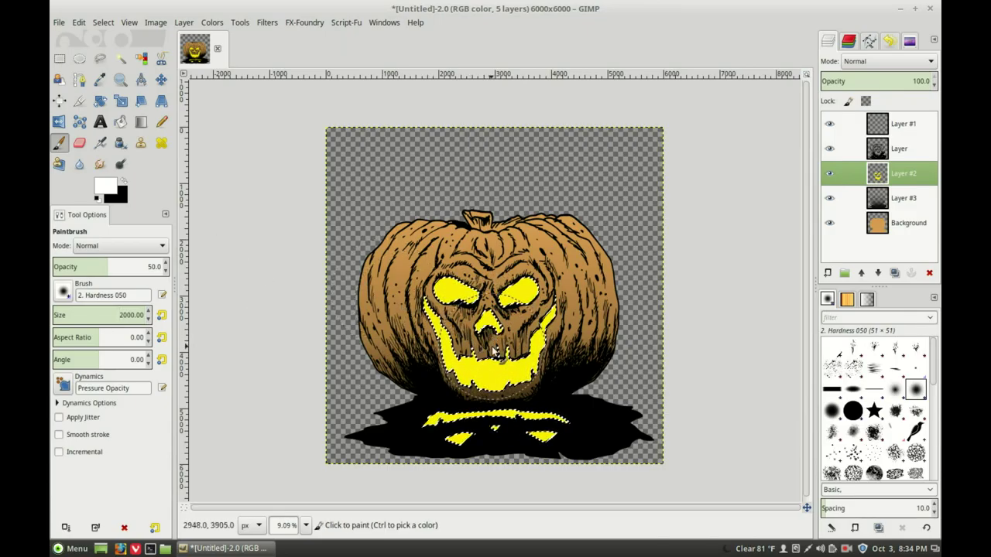
pyautogui.click(493, 352)
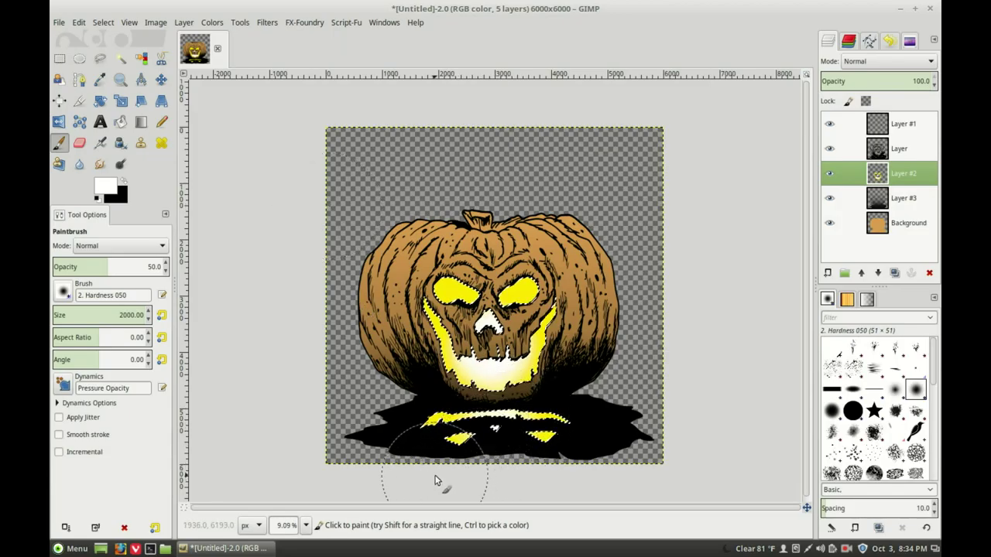
# Step: Set the foreground to orange dc9d52 and tint the upper parts of the eyes with downward linear FG to Transparent gradients
pyautogui.click(105, 185)
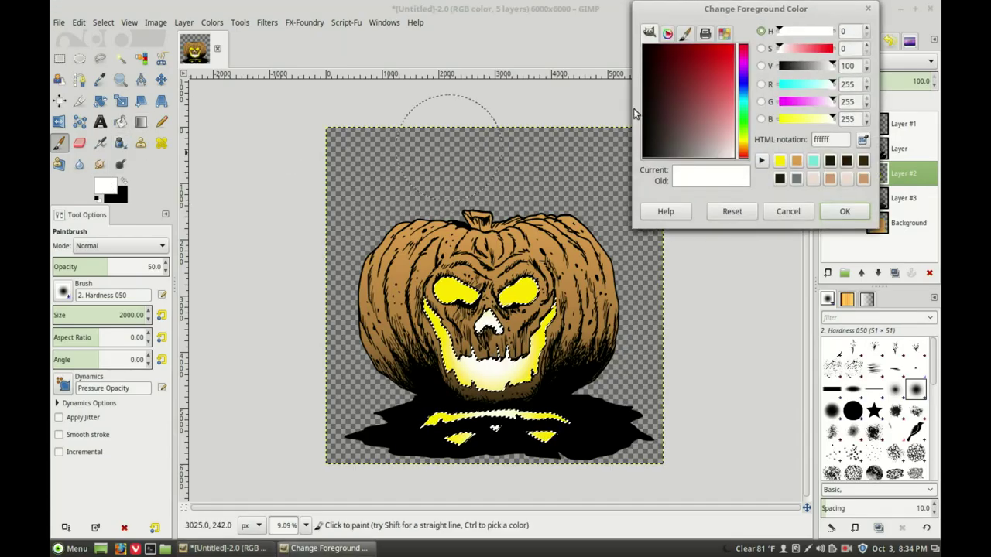
pyautogui.click(797, 161)
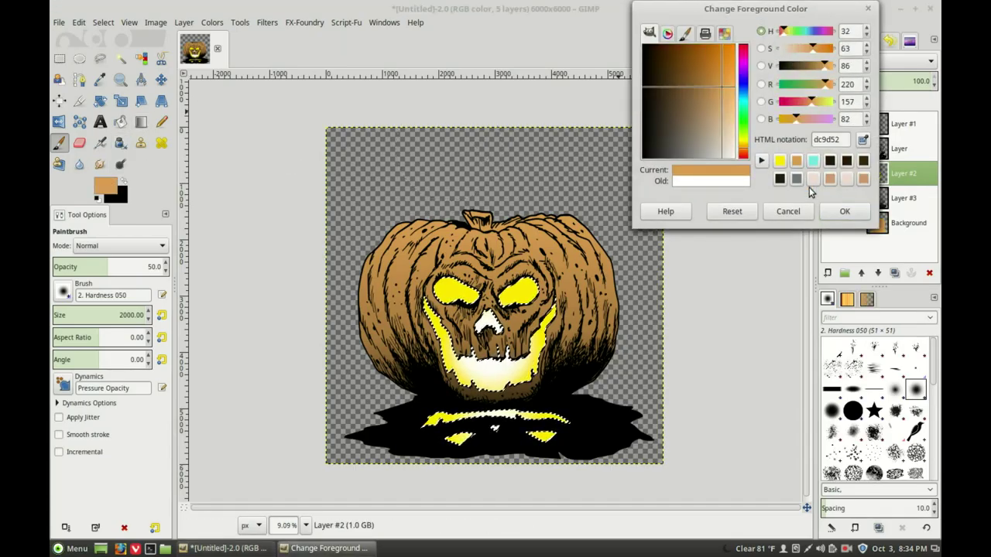
pyautogui.click(845, 211)
pyautogui.click(141, 122)
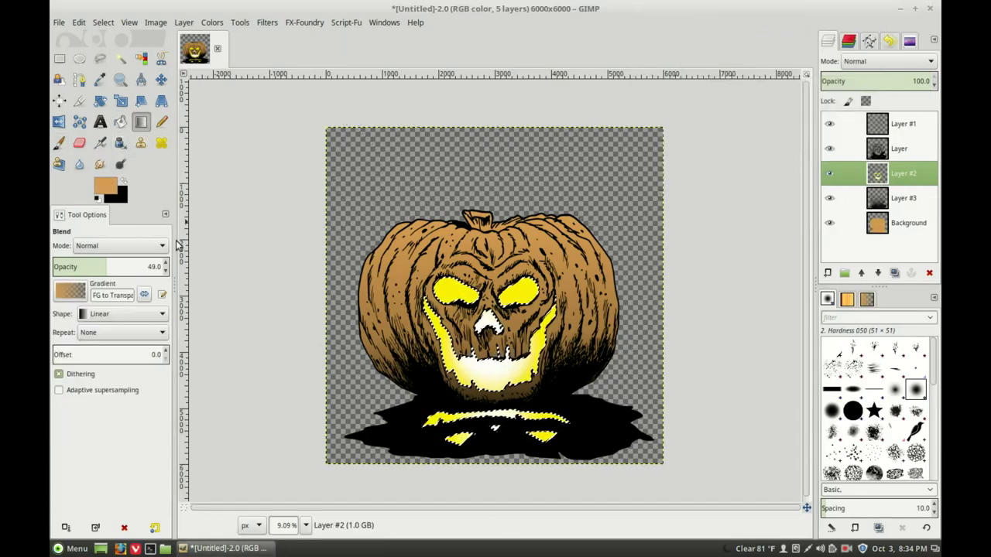
pyautogui.click(488, 216)
pyautogui.moveTo(488, 215); pyautogui.dragTo(491, 328)
pyautogui.moveTo(482, 277); pyautogui.dragTo(490, 298)
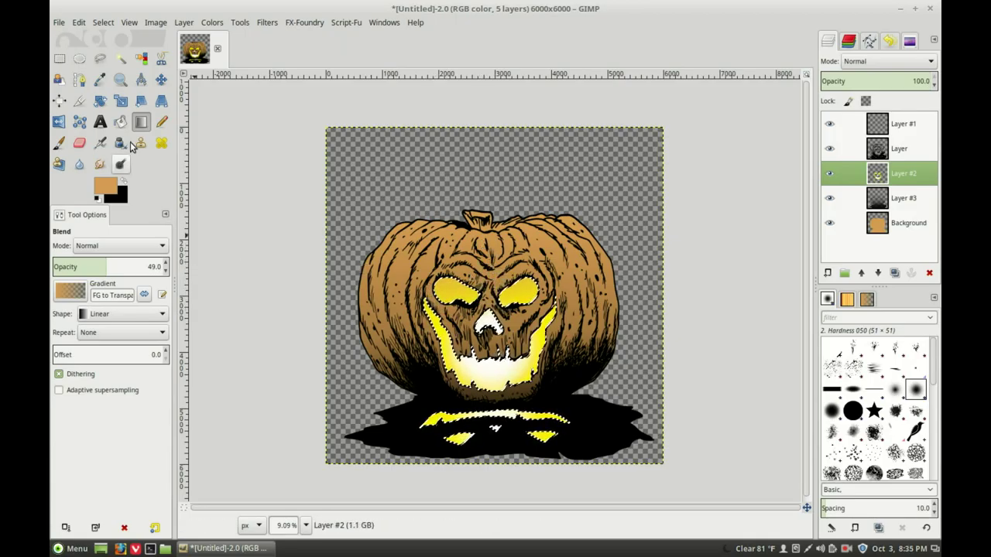
# Step: Brush orange over the outer edges of the eyes and mouth, undo the stroke tinting the nose, and clear the selection
pyautogui.click(59, 144)
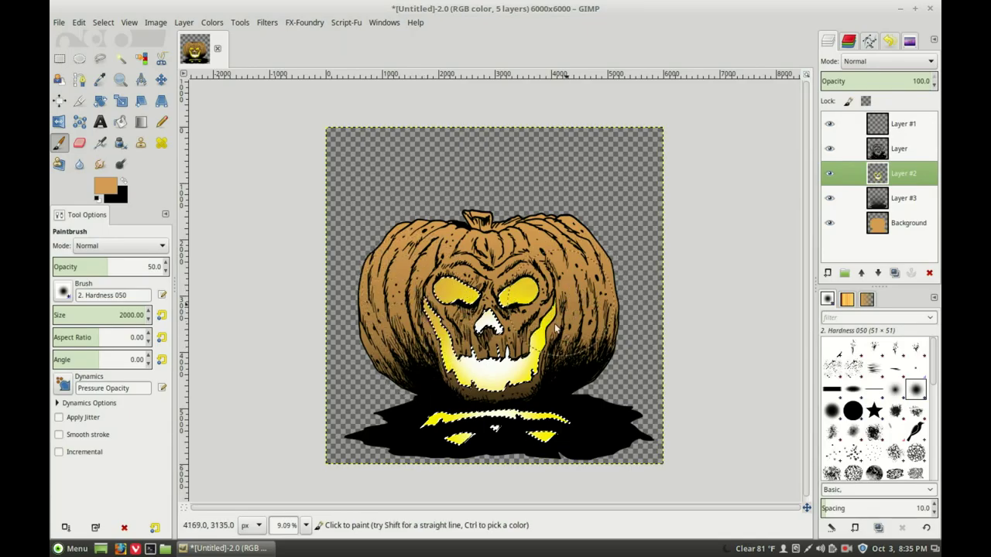
pyautogui.moveTo(522, 260); pyautogui.dragTo(586, 382)
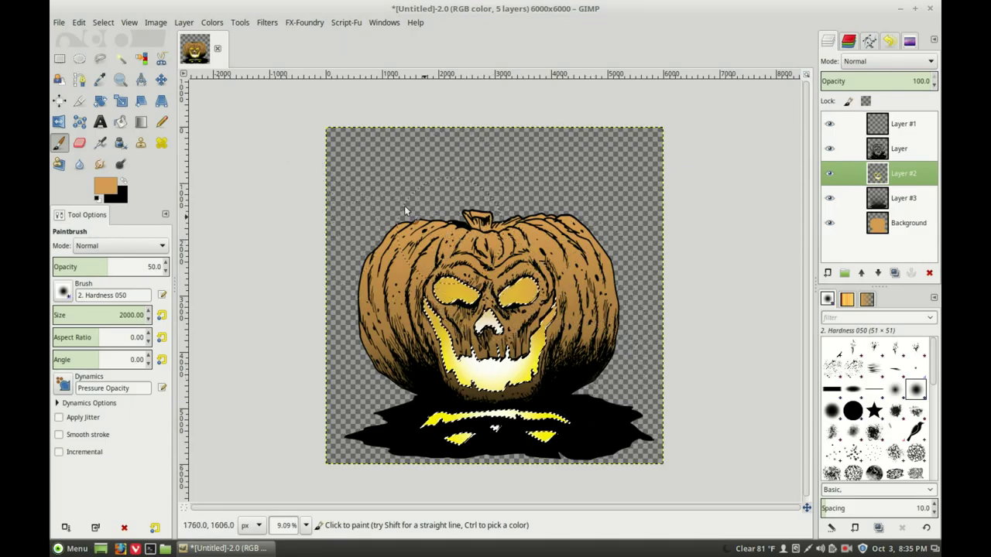
pyautogui.press('ctrl')
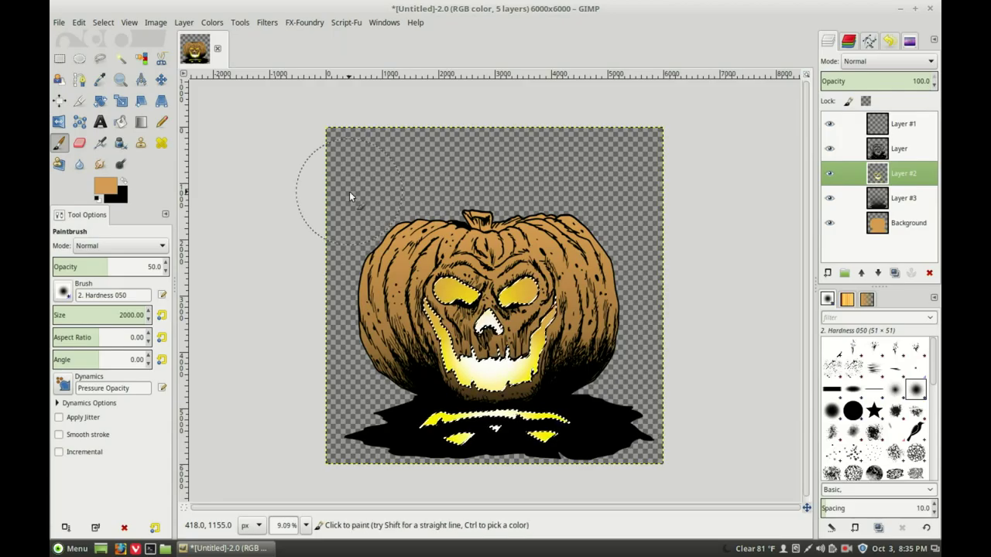
pyautogui.click(60, 59)
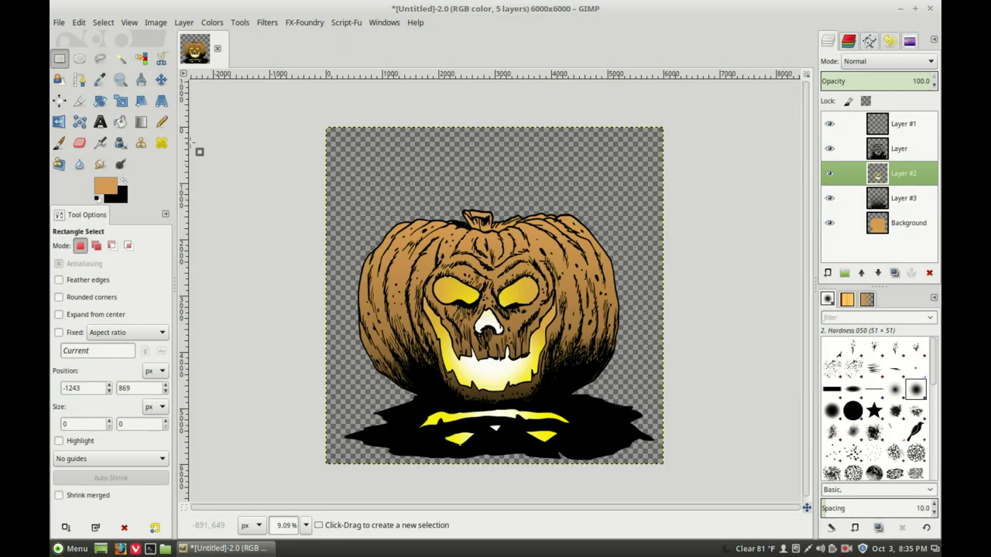
# Step: Add a transparent 6000 px square layer and lower it beneath the Background layer
pyautogui.scroll(2, 228, 250)
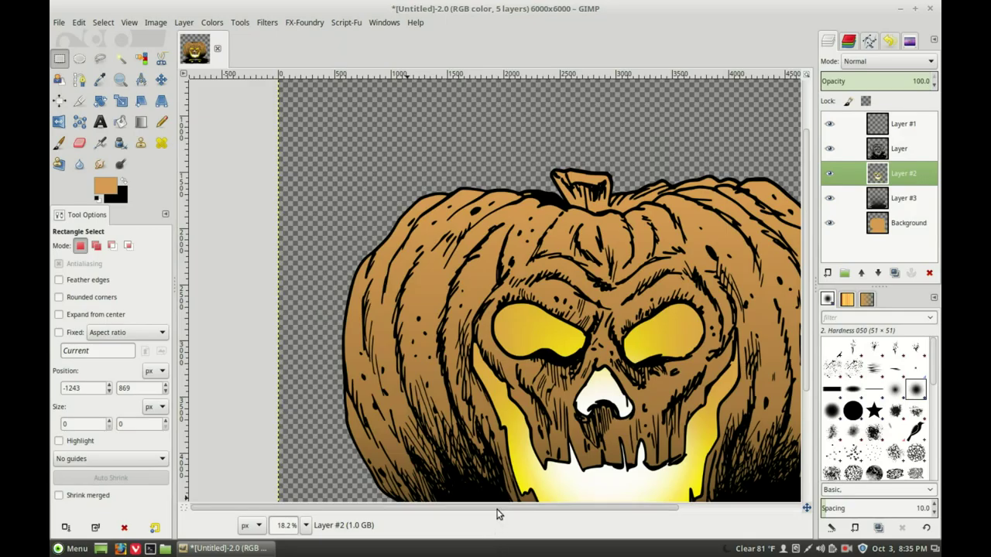
pyautogui.moveTo(500, 513); pyautogui.dragTo(546, 513)
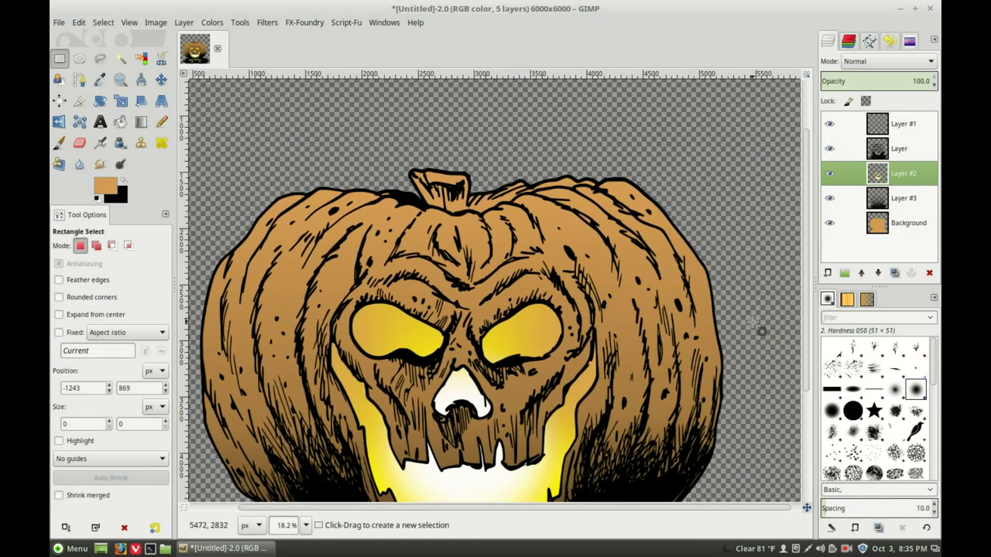
pyautogui.moveTo(805, 191); pyautogui.dragTo(797, 310)
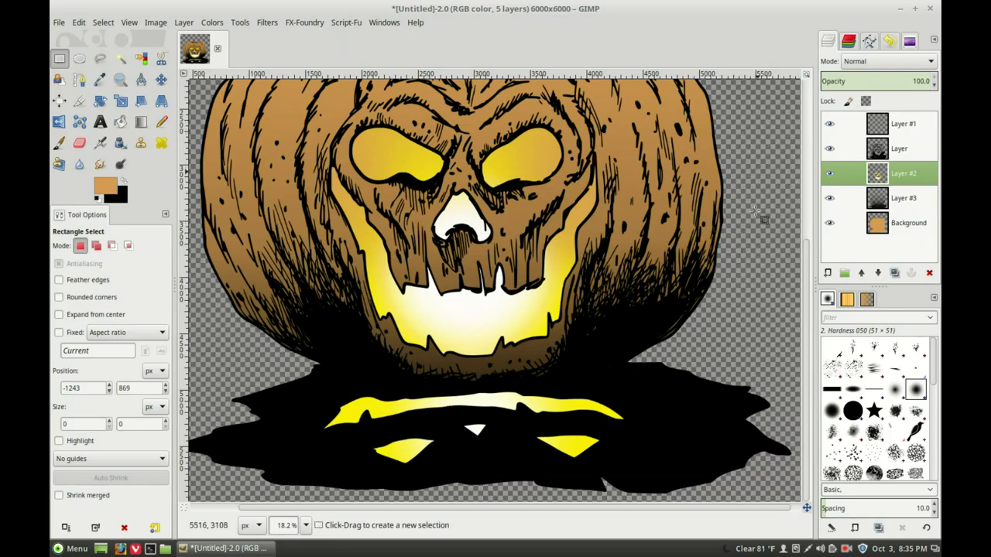
pyautogui.click(828, 272)
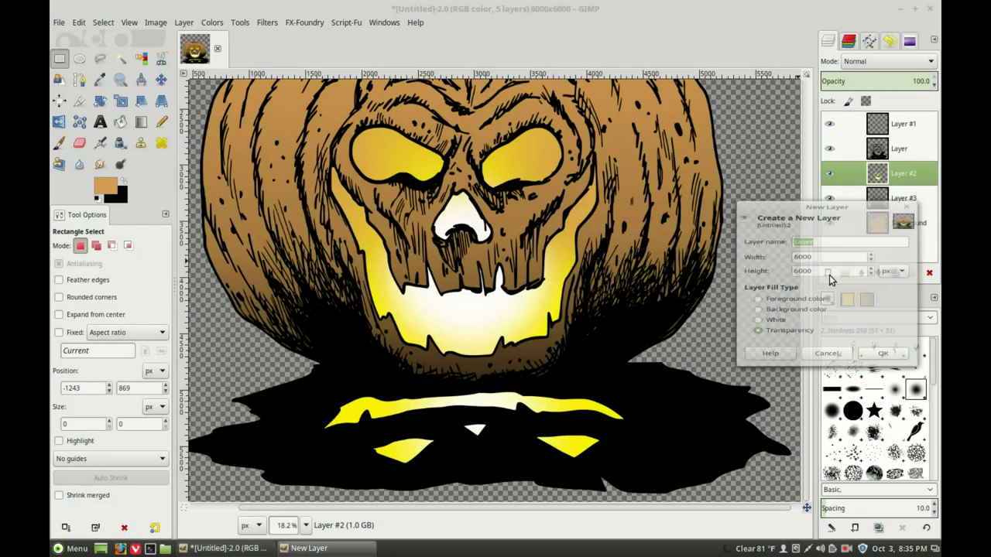
pyautogui.click(885, 380)
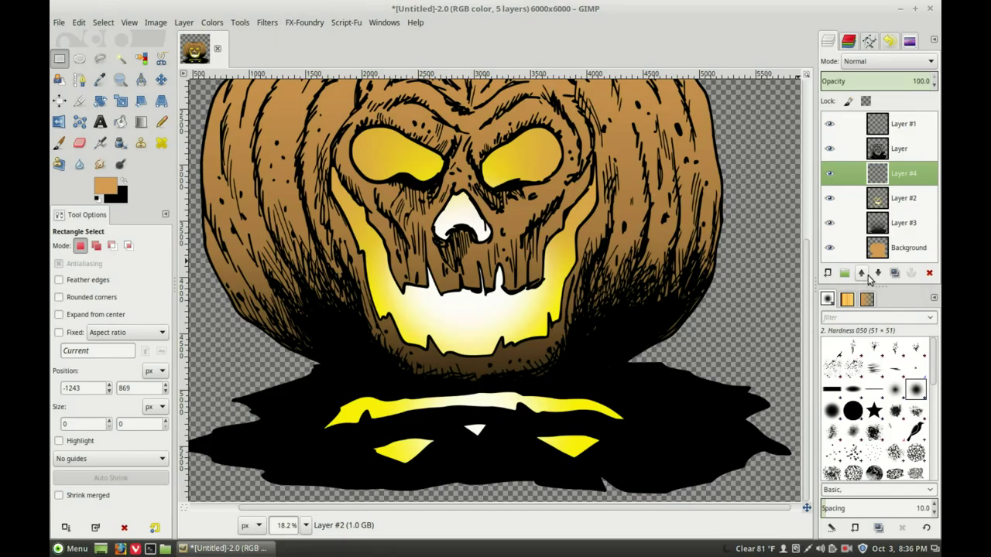
pyautogui.click(878, 274)
pyautogui.click(878, 274)
pyautogui.click(878, 274)
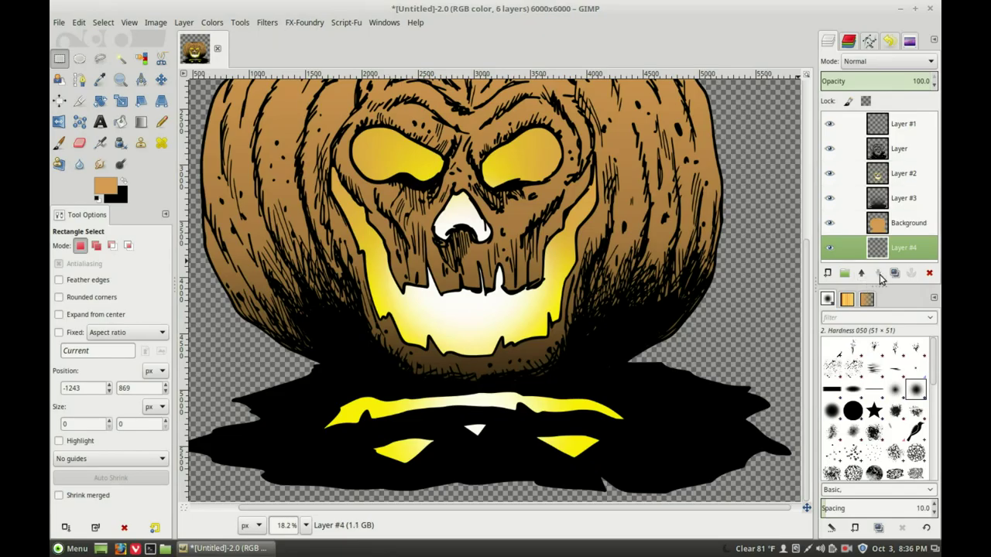
# Step: Change the foreground to a brighter, saturated orange and fill the new bottom layer with it
pyautogui.click(111, 189)
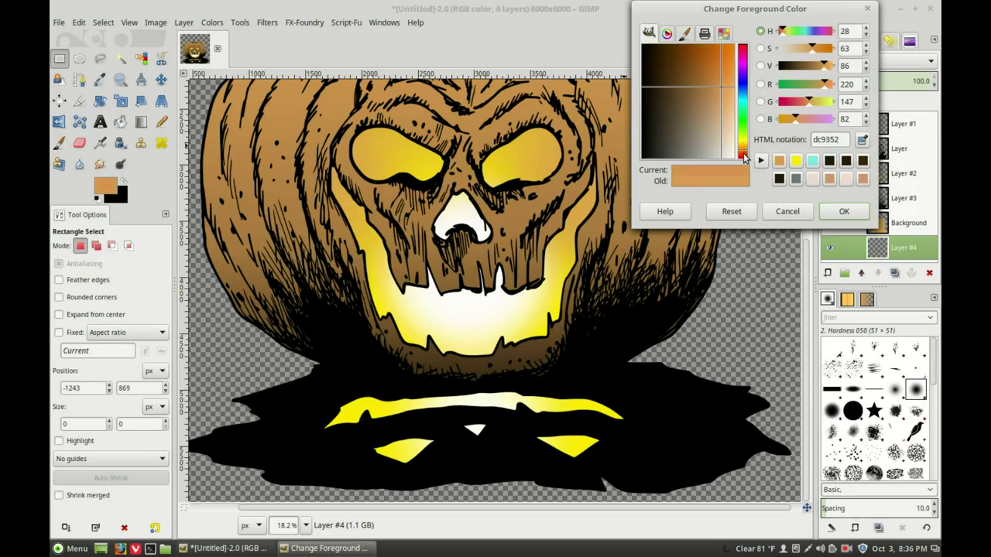
pyautogui.click(743, 158)
pyautogui.click(782, 161)
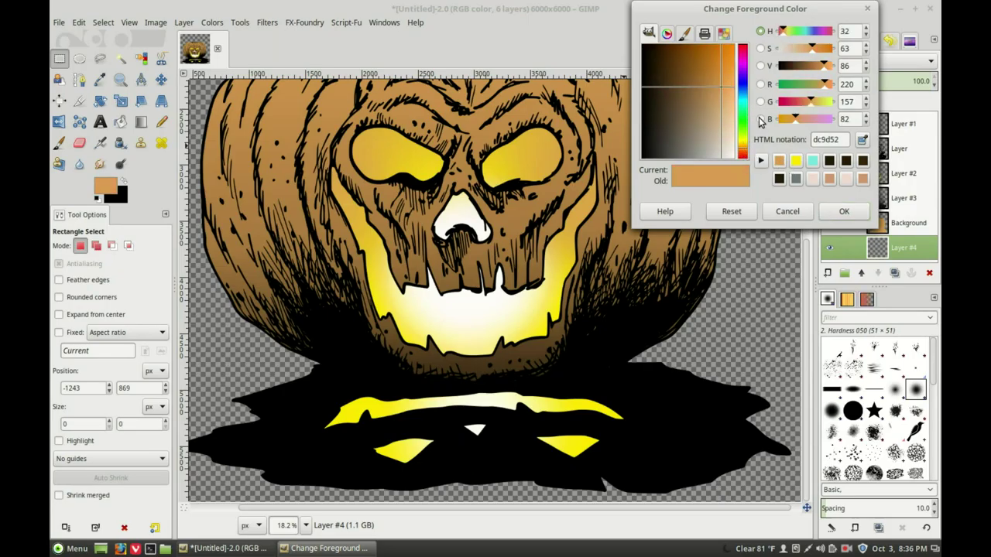
pyautogui.moveTo(727, 97); pyautogui.dragTo(740, 48)
pyautogui.click(844, 211)
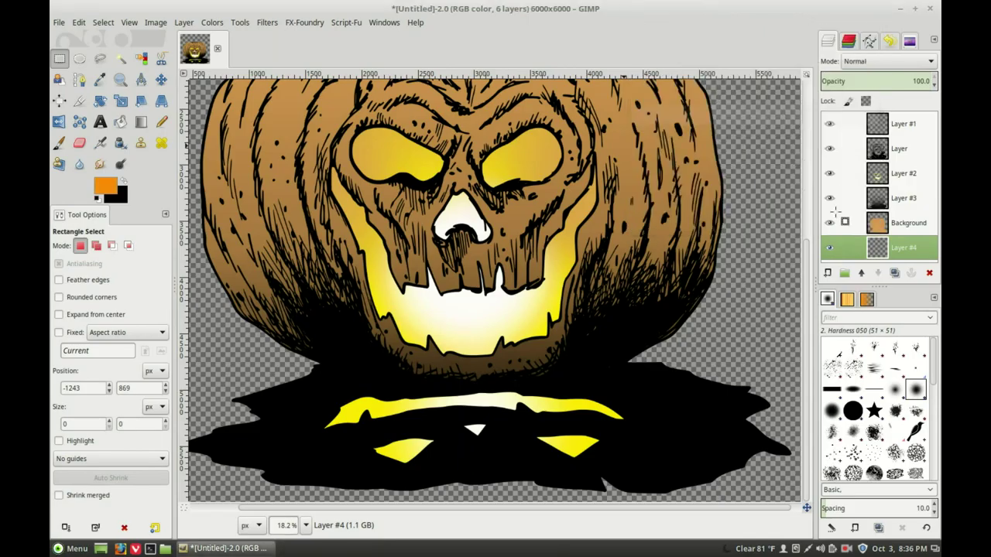
pyautogui.click(75, 22)
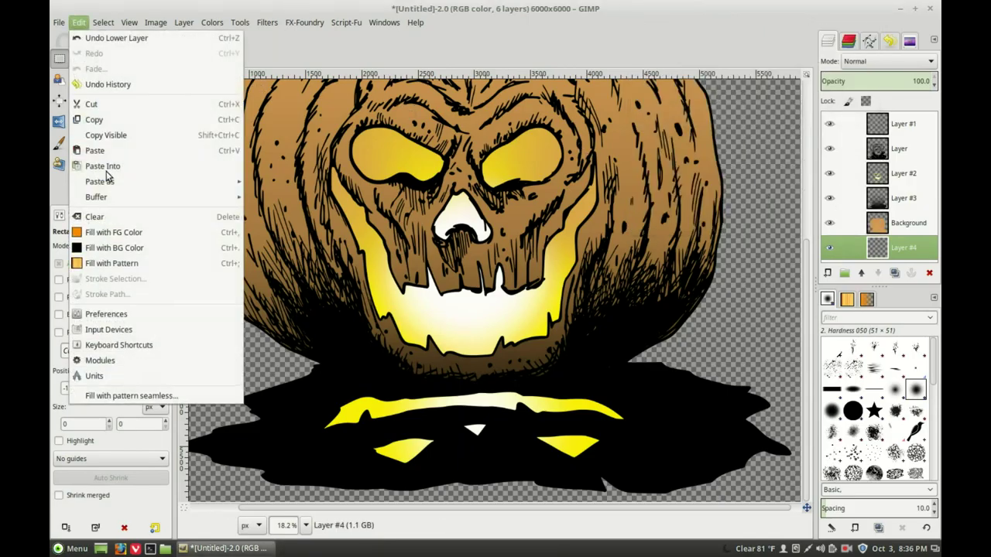
pyautogui.click(103, 230)
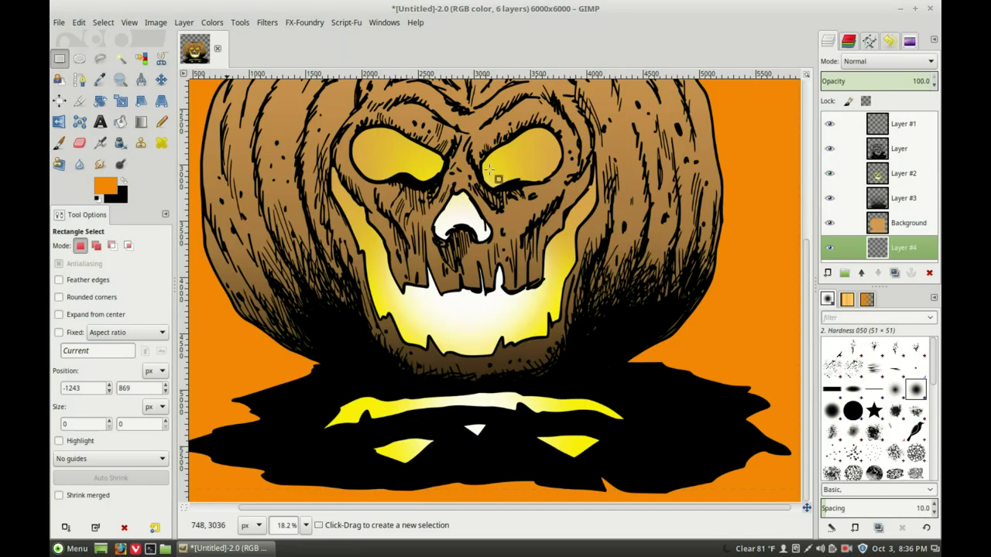
# Step: Look over the whole pumpkin and its cast shadow against the orange backdrop
pyautogui.scroll(-1, 489, 172)
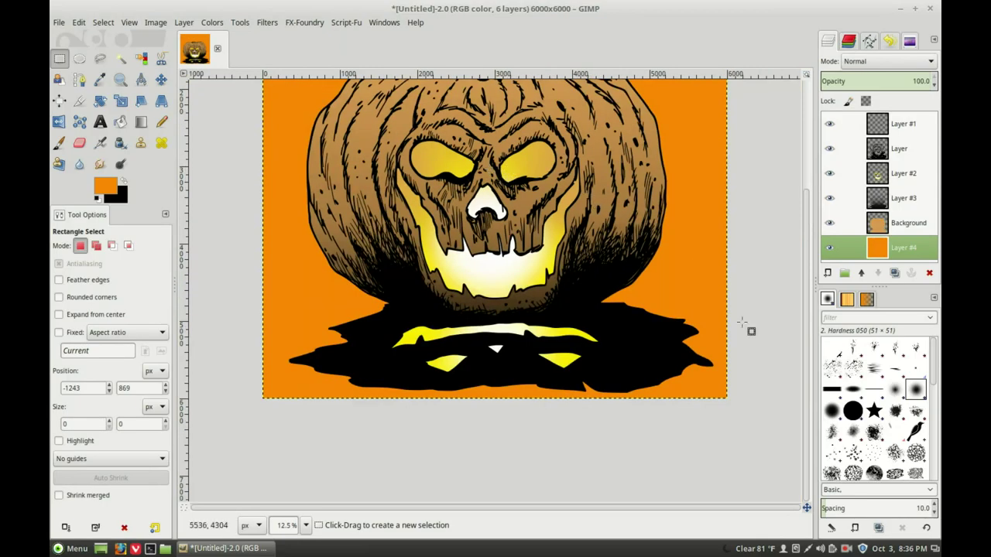
pyautogui.scroll(3, 741, 328)
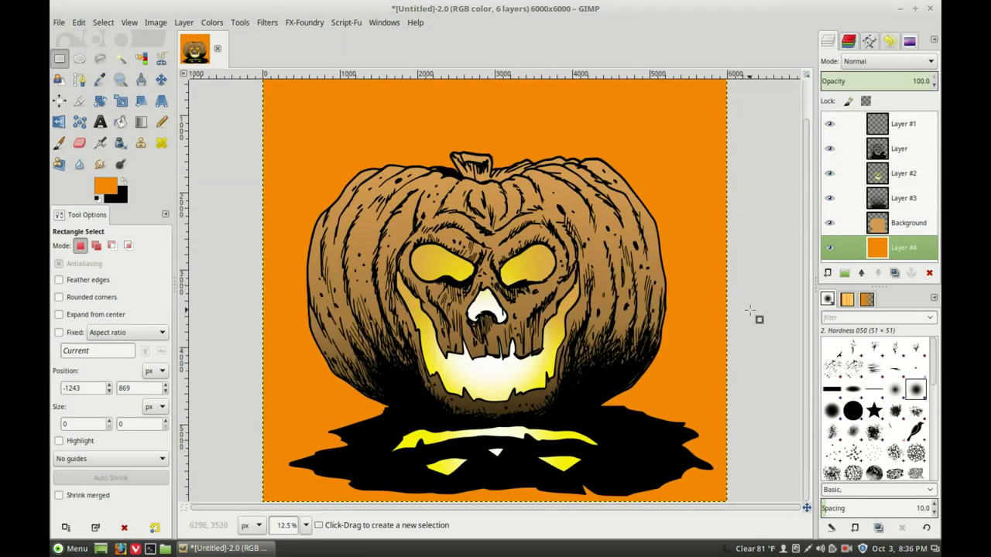
pyautogui.scroll(1, 749, 311)
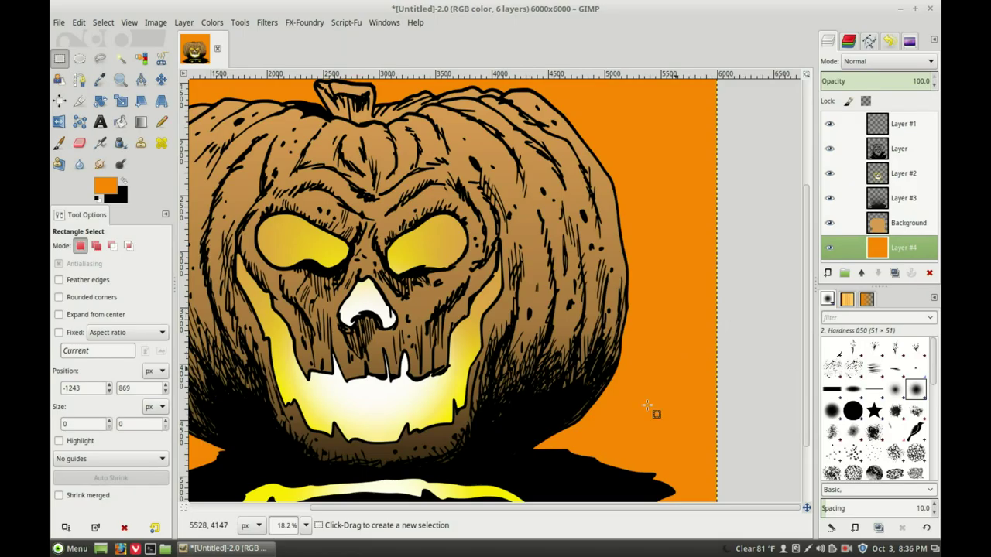
pyautogui.hscroll(-3, 598, 508)
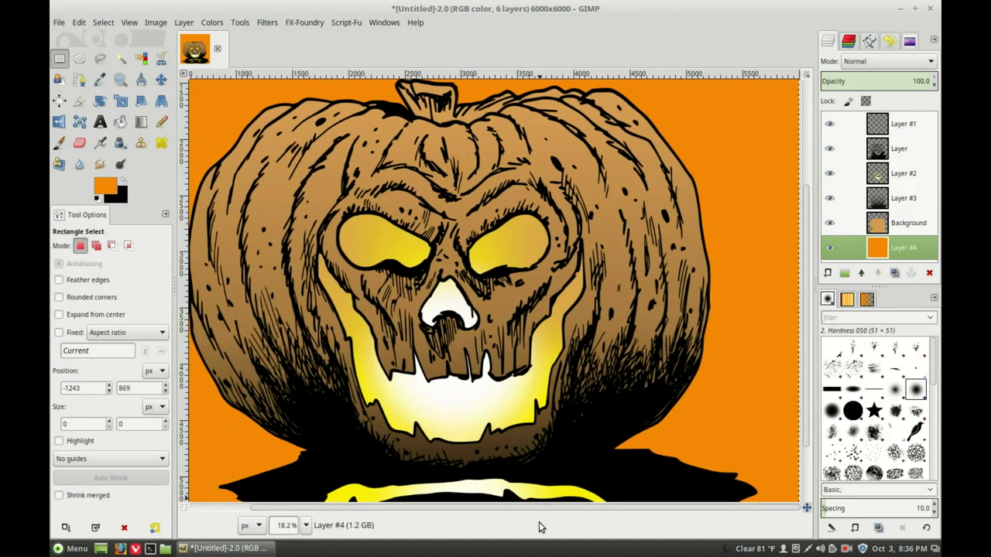
pyautogui.hscroll(-1, 532, 510)
pyautogui.scroll(-3, 797, 296)
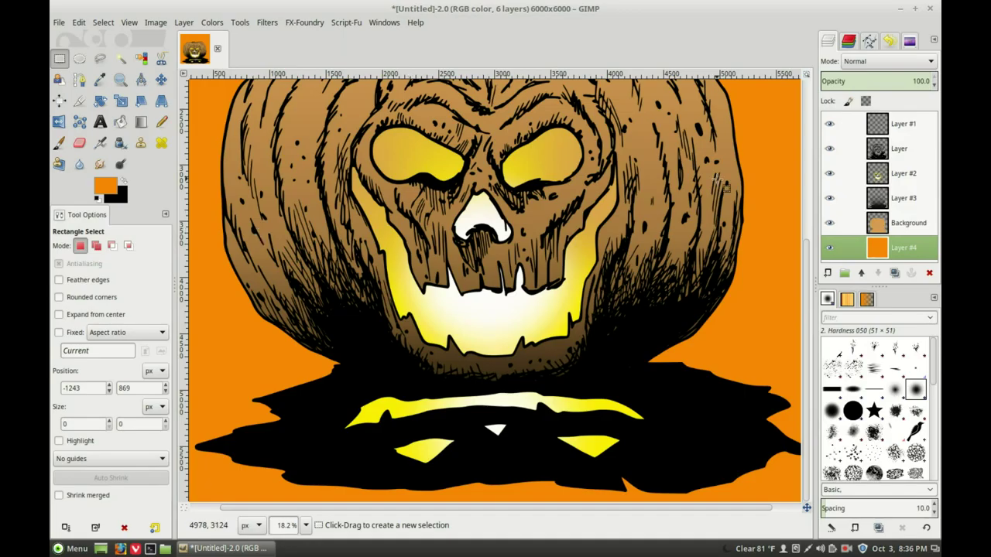
# Step: On the line-art layer, sign the artist's initials and 19 beside the pumpkin's lower right edge using black Ink, Smooth stroke and size 3.0
pyautogui.click(886, 149)
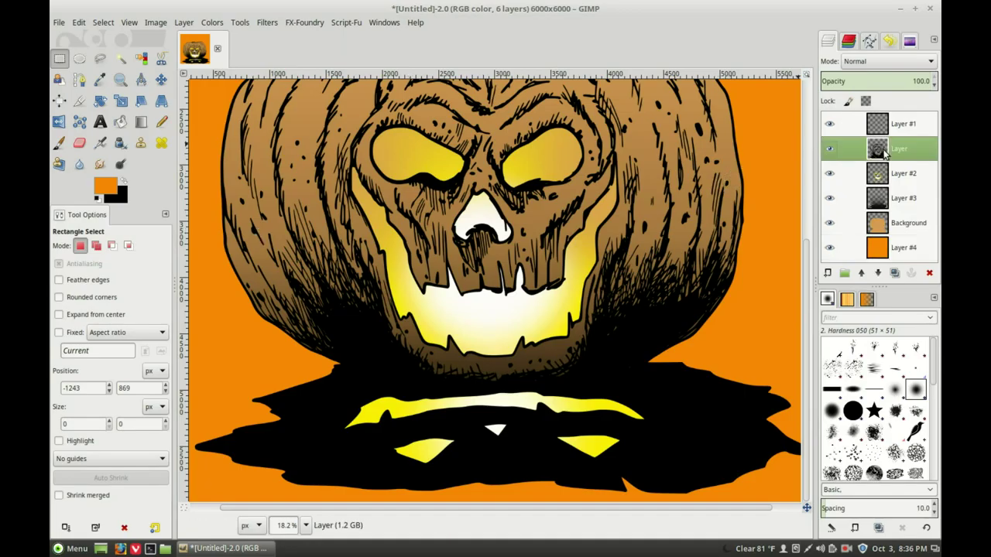
pyautogui.click(122, 183)
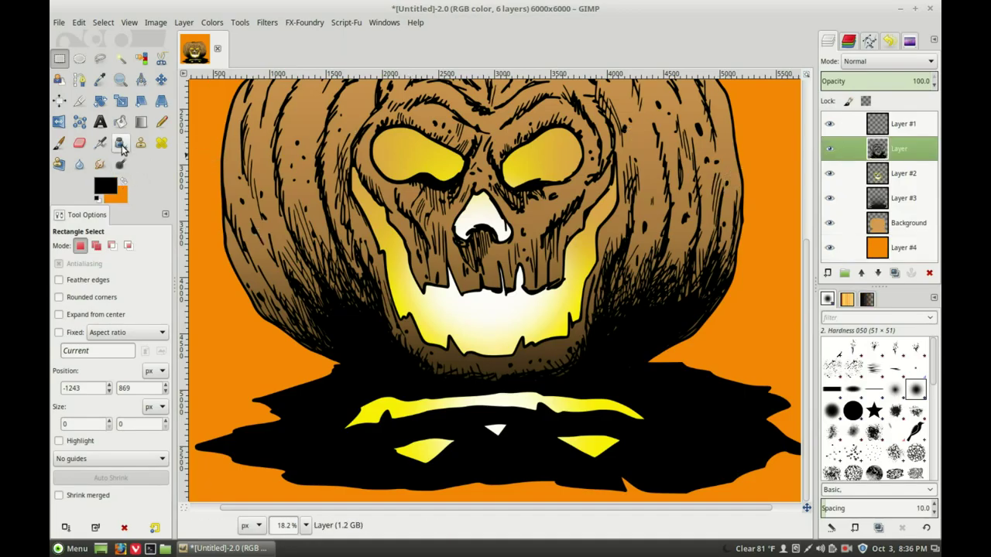
pyautogui.click(122, 147)
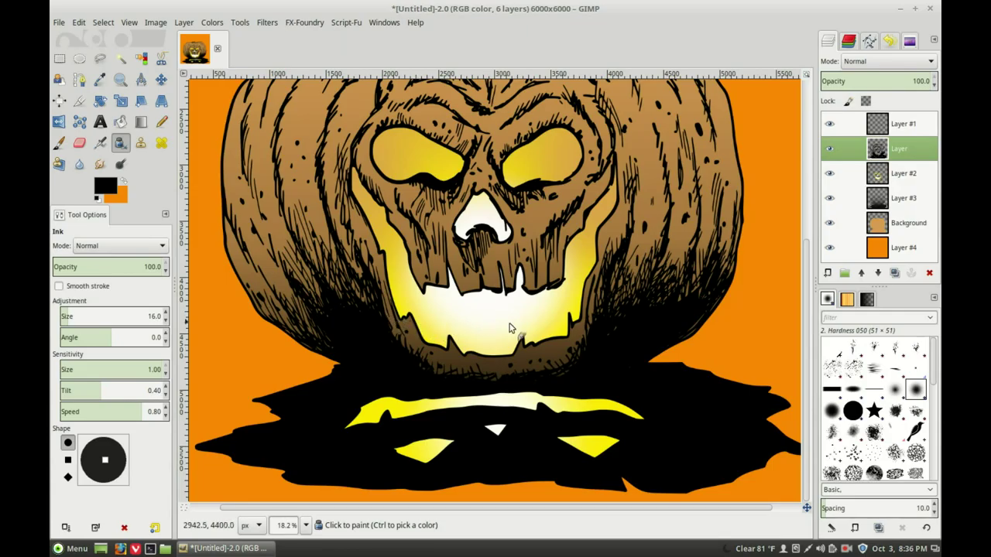
pyautogui.click(60, 286)
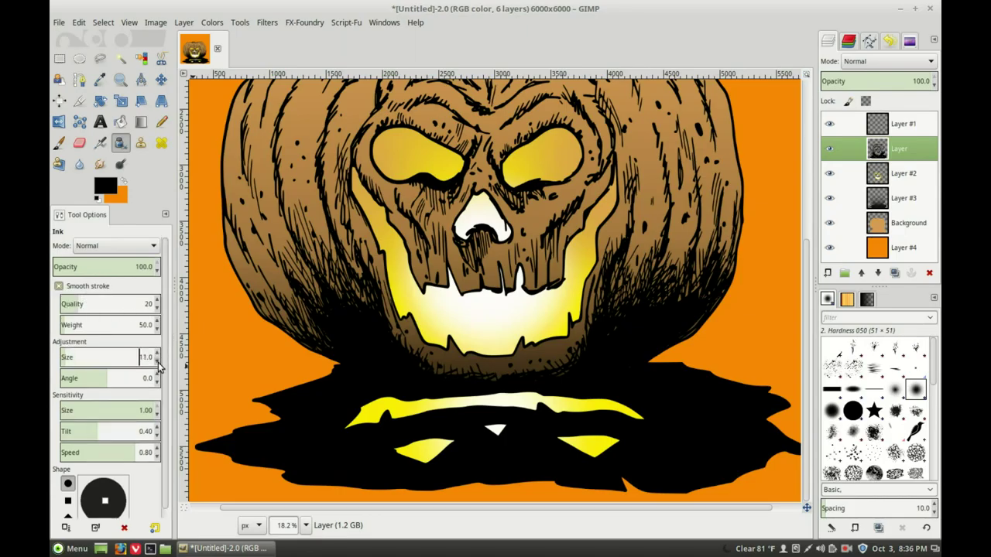
pyautogui.click(157, 362)
pyautogui.moveTo(701, 346)
pyautogui.mouseDown()
pyautogui.moveTo(723, 318)
pyautogui.moveTo(716, 349)
pyautogui.moveTo(729, 360)
pyautogui.mouseUp()
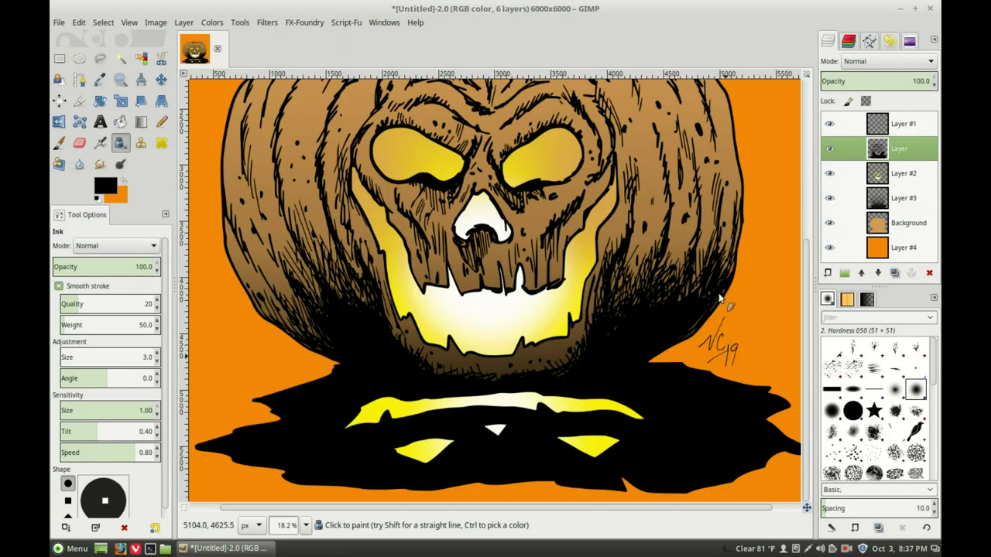
# Step: Inspect the signature up close, then review the entire finished pumpkin illustration
pyautogui.click(120, 79)
pyautogui.moveTo(654, 304); pyautogui.dragTo(768, 395)
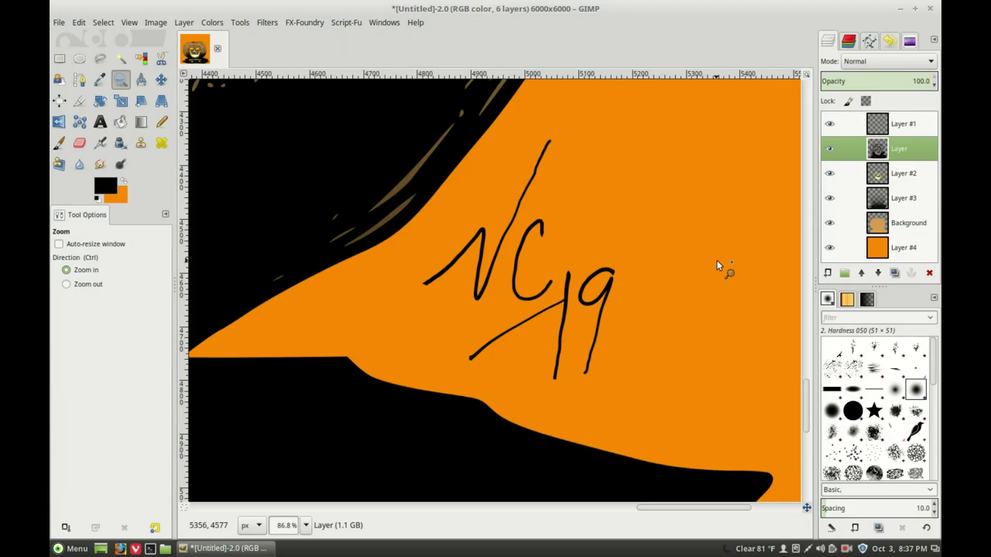
pyautogui.press('-')
pyautogui.press('-')
pyautogui.press('-')
pyautogui.press('-')
pyautogui.press('-')
pyautogui.press('-')
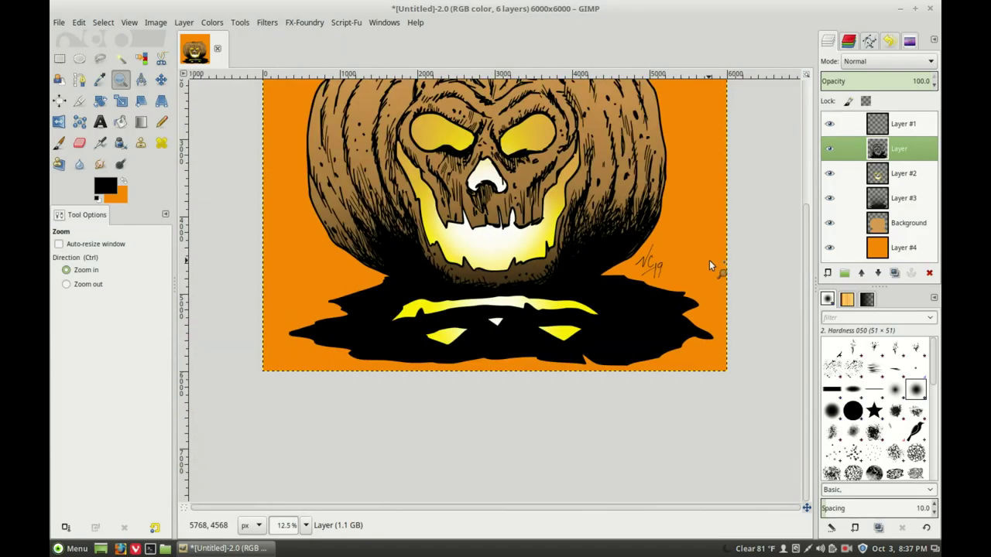
pyautogui.scroll(4, 739, 327)
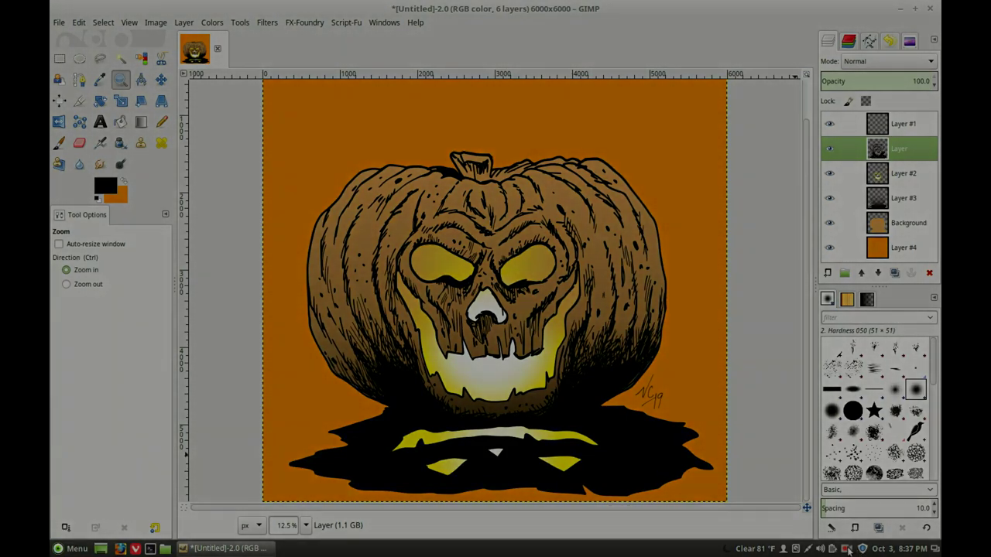
pyautogui.rightClick(847, 548)
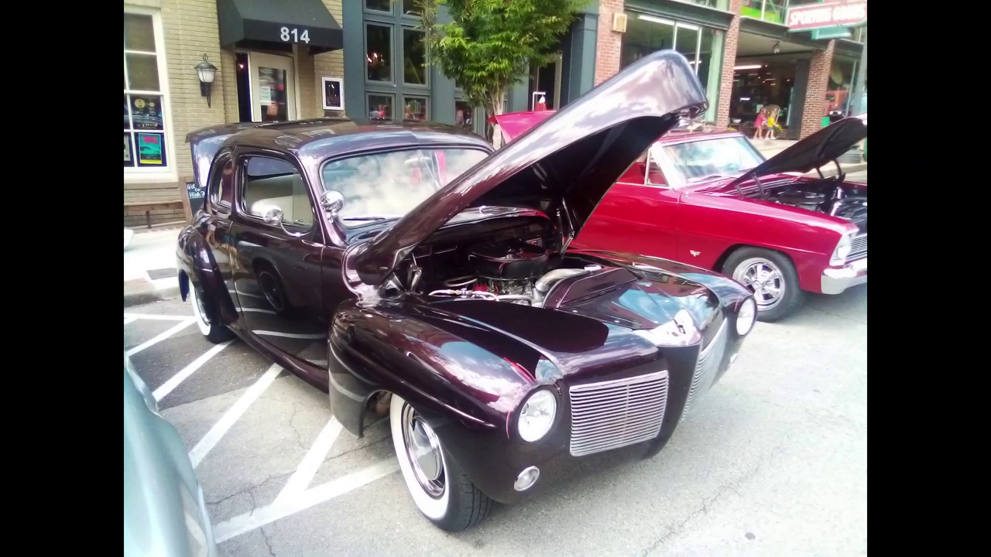